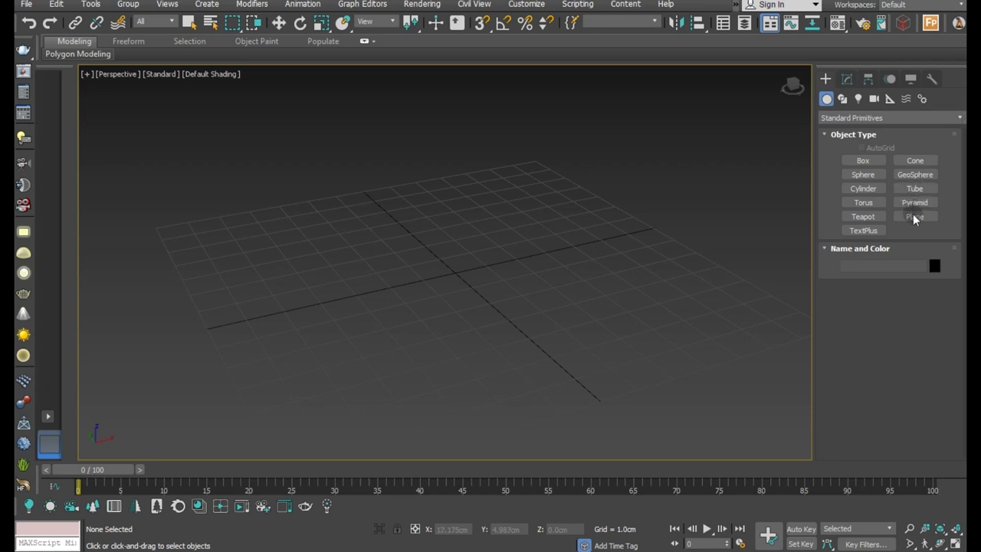
# Step: Draw a 13 × 10 cm plane snapped to the grid as the road surface
pyautogui.click(915, 217)
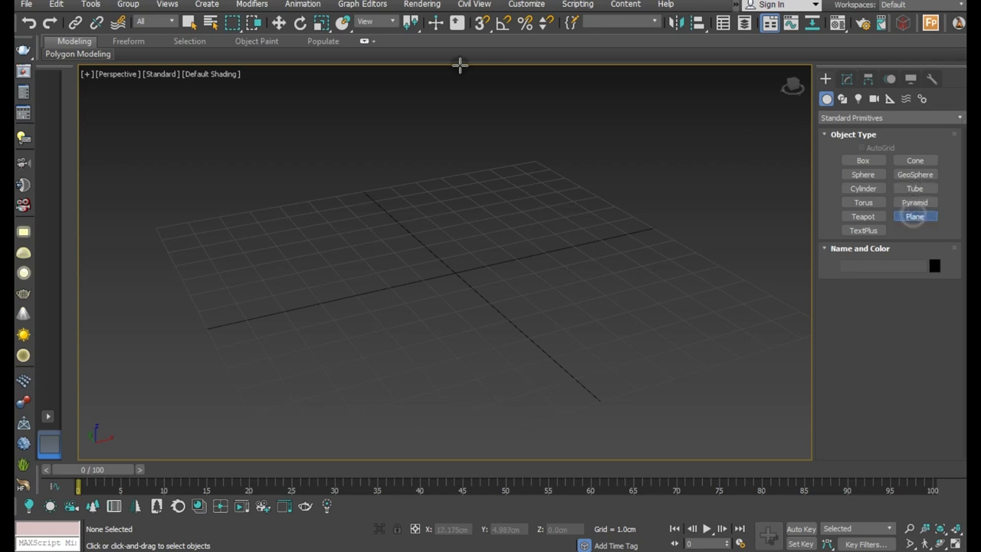
pyautogui.click(478, 24)
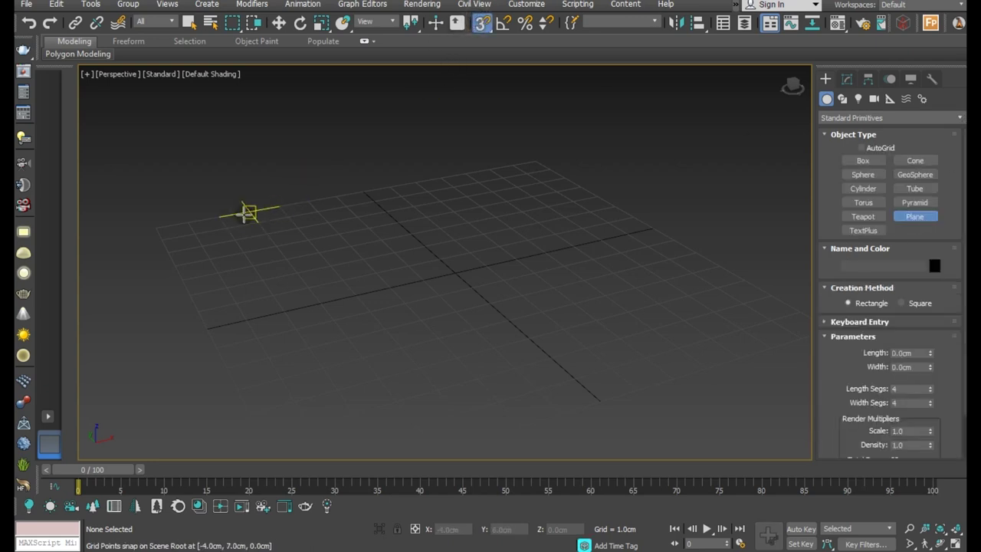
pyautogui.moveTo(232, 214)
pyautogui.mouseDown()
pyautogui.moveTo(733, 357)
pyautogui.moveTo(766, 357)
pyautogui.mouseUp()
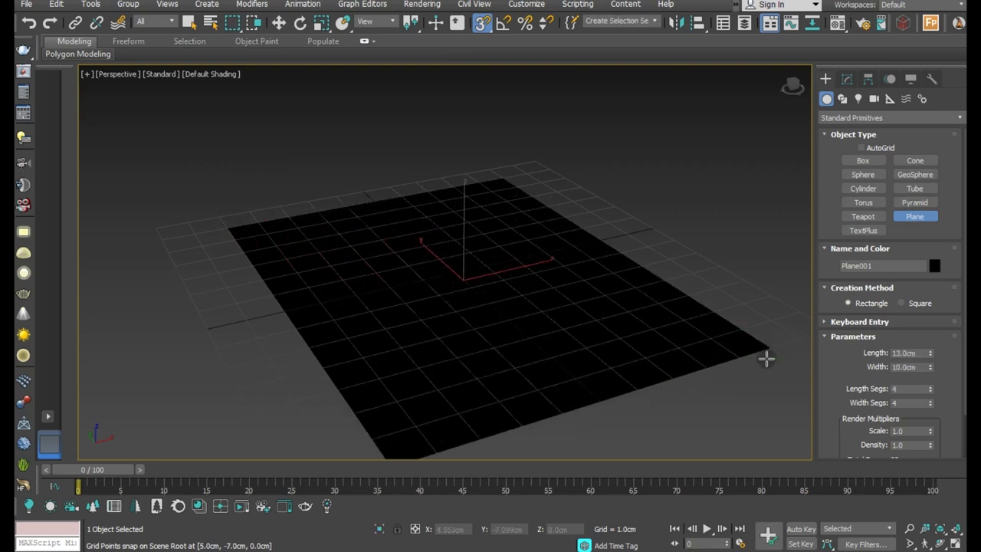
pyautogui.rightClick(766, 357)
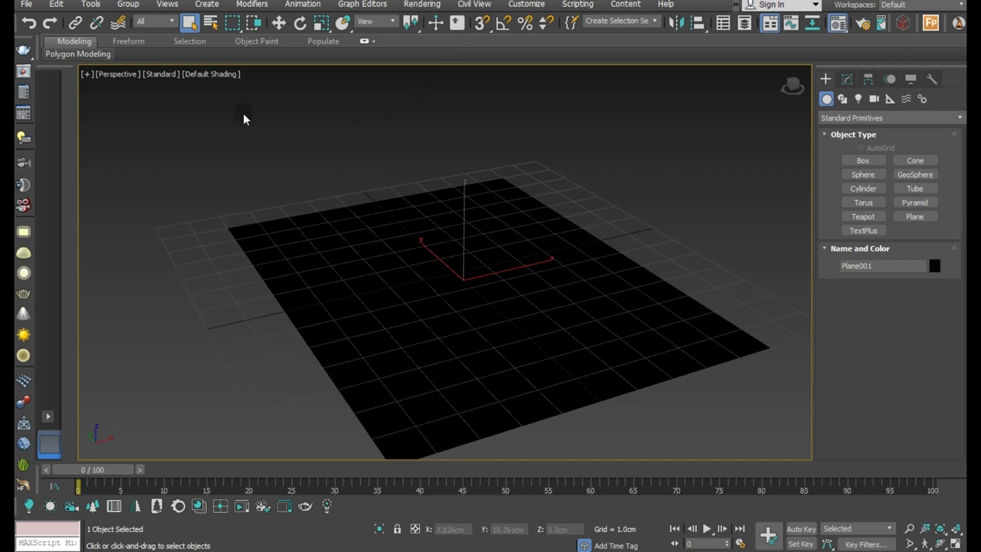
# Step: Assign the asphalt road material with crosswalk stripes to the plane
pyautogui.press('m')
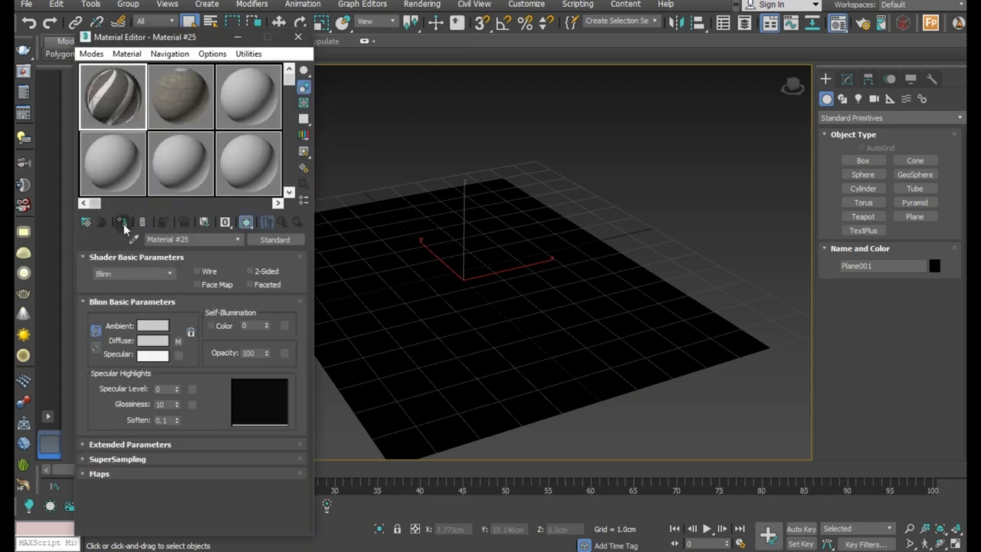
pyautogui.click(123, 223)
pyautogui.press('m')
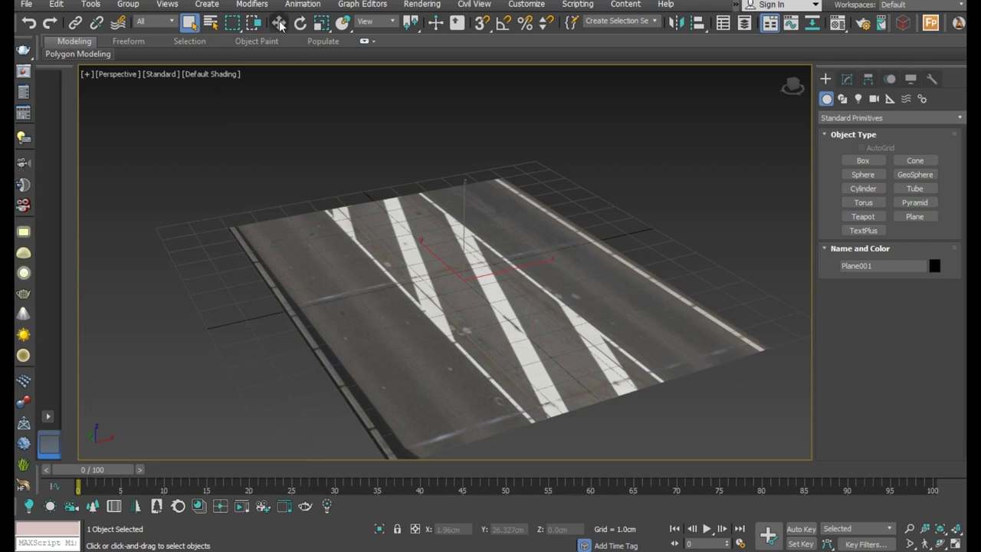
# Step: Widen the road plane to 12.4 cm in its parameters
pyautogui.click(280, 25)
pyautogui.moveTo(368, 225)
pyautogui.keyDown('alt'); pyautogui.mouseDown(button='middle')
pyautogui.moveTo(495, 249)
pyautogui.moveTo(429, 260)
pyautogui.moveTo(394, 254)
pyautogui.moveTo(393, 236)
pyautogui.mouseUp(button='middle'); pyautogui.keyUp('alt')
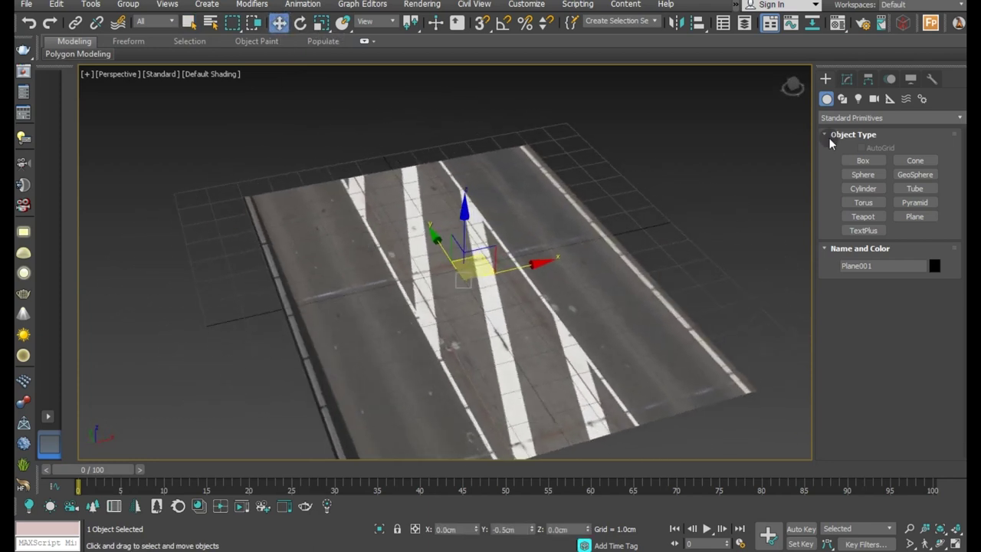
pyautogui.click(846, 79)
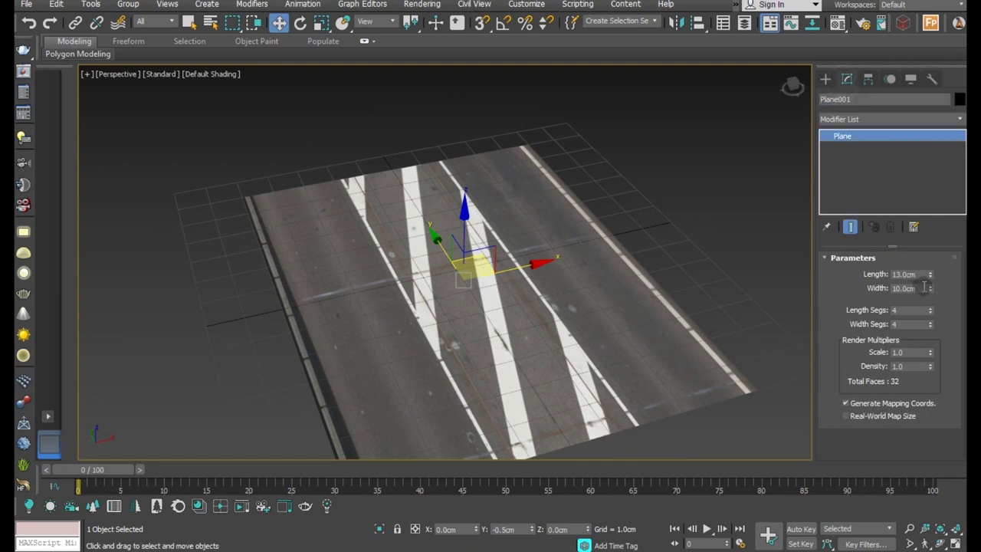
pyautogui.moveTo(929, 288); pyautogui.dragTo(921, 271)
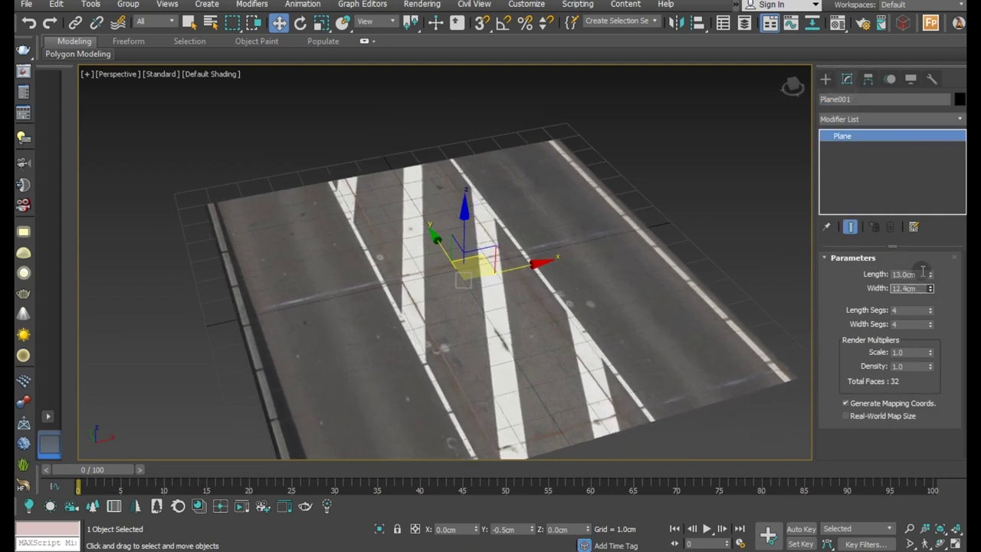
pyautogui.moveTo(637, 293)
pyautogui.keyDown('alt'); pyautogui.mouseDown(button='middle')
pyautogui.moveTo(776, 279)
pyautogui.moveTo(626, 280)
pyautogui.moveTo(586, 266)
pyautogui.moveTo(632, 275)
pyautogui.moveTo(641, 294)
pyautogui.moveTo(610, 282)
pyautogui.mouseUp(button='middle'); pyautogui.keyUp('alt')
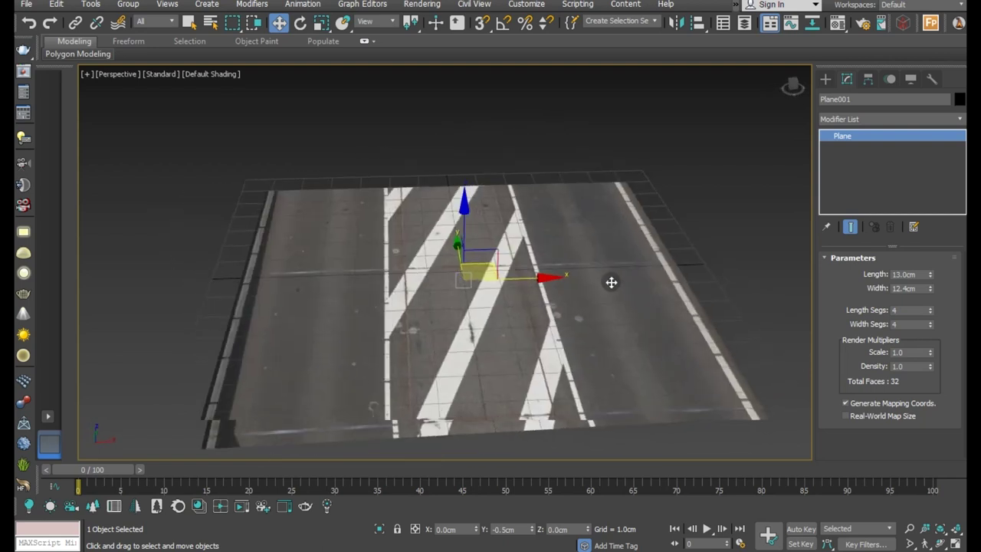
# Step: Reduce the plane to a single segment and convert it to an editable poly
pyautogui.moveTo(629, 324); pyautogui.dragTo(550, 298, button='middle')
pyautogui.rightClick(869, 137)
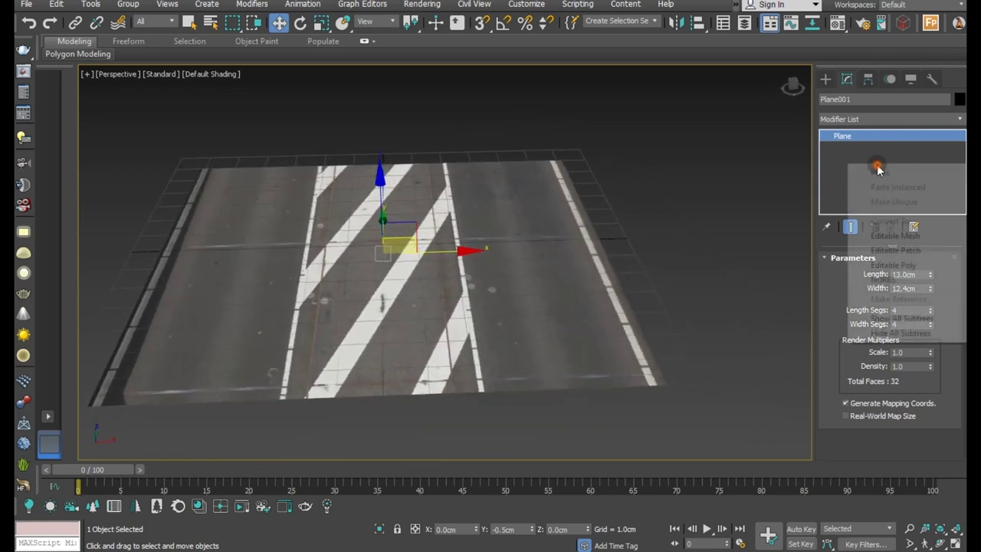
pyautogui.click(527, 303)
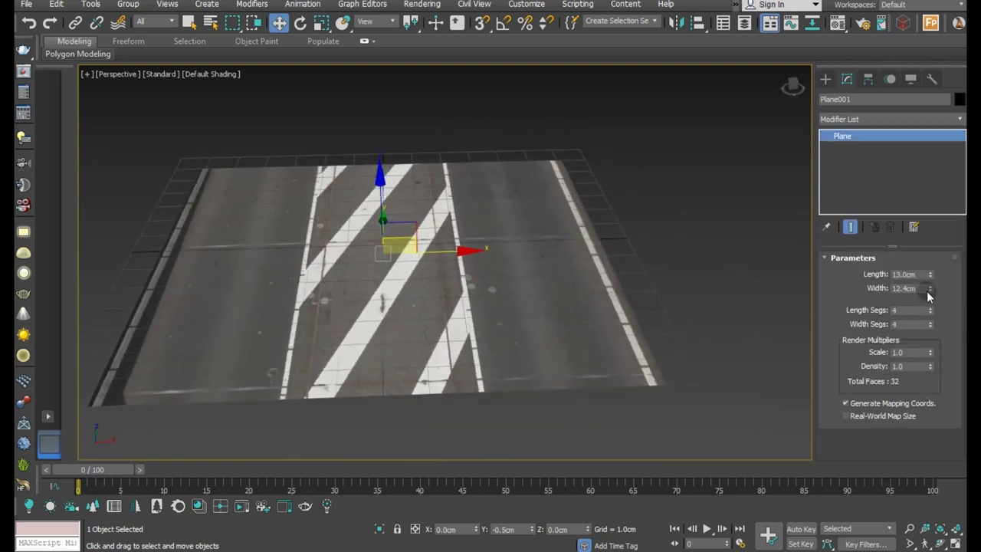
pyautogui.moveTo(930, 328); pyautogui.dragTo(930, 356)
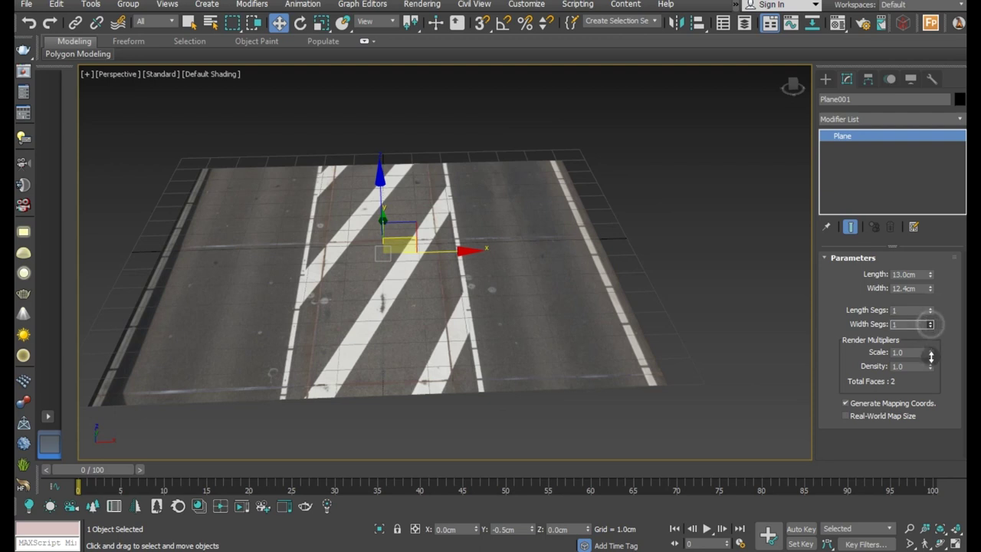
pyautogui.rightClick(865, 182)
pyautogui.click(889, 284)
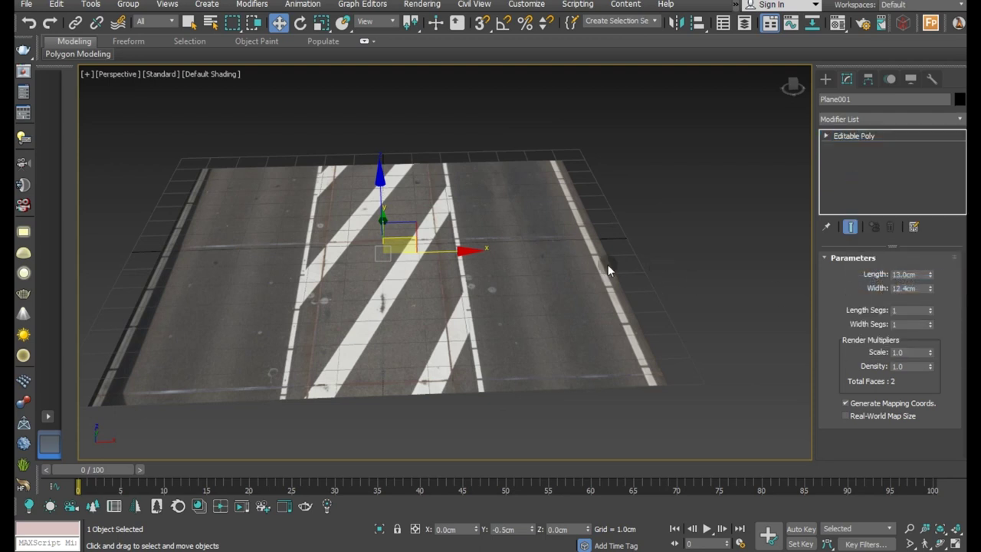
# Step: Shift-extrude the road's left edge up into a curb, then outward into a sidewalk
pyautogui.moveTo(505, 276); pyautogui.dragTo(621, 270, button='middle')
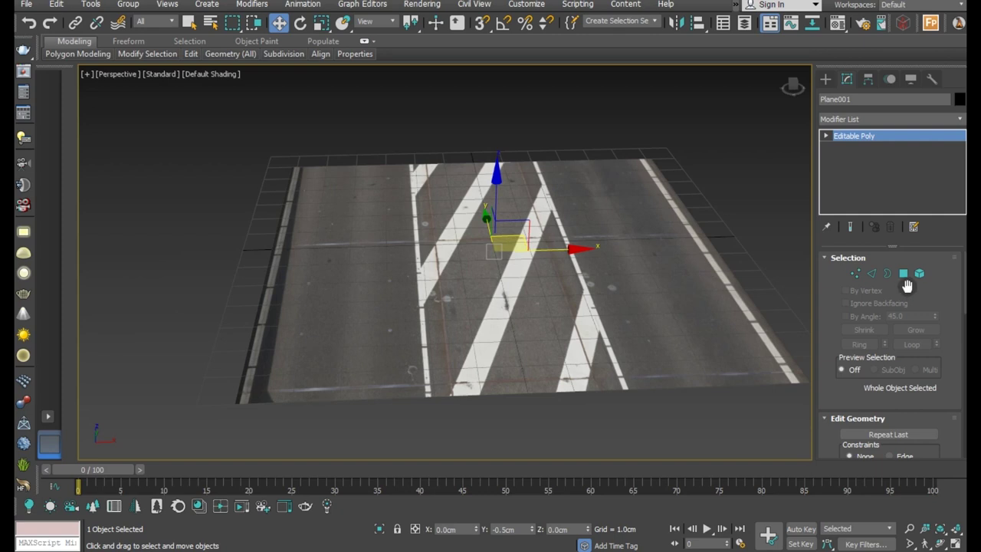
pyautogui.click(871, 273)
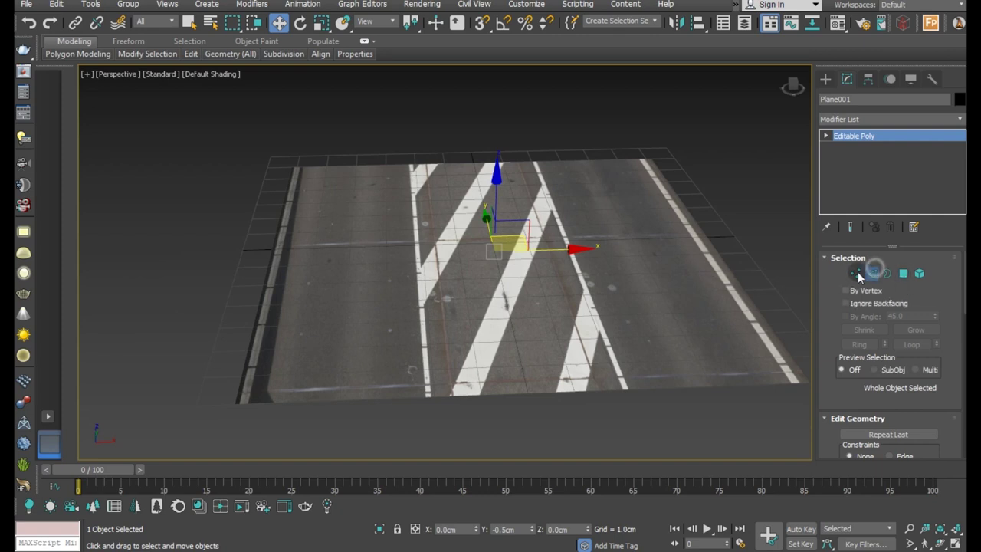
pyautogui.click(257, 304)
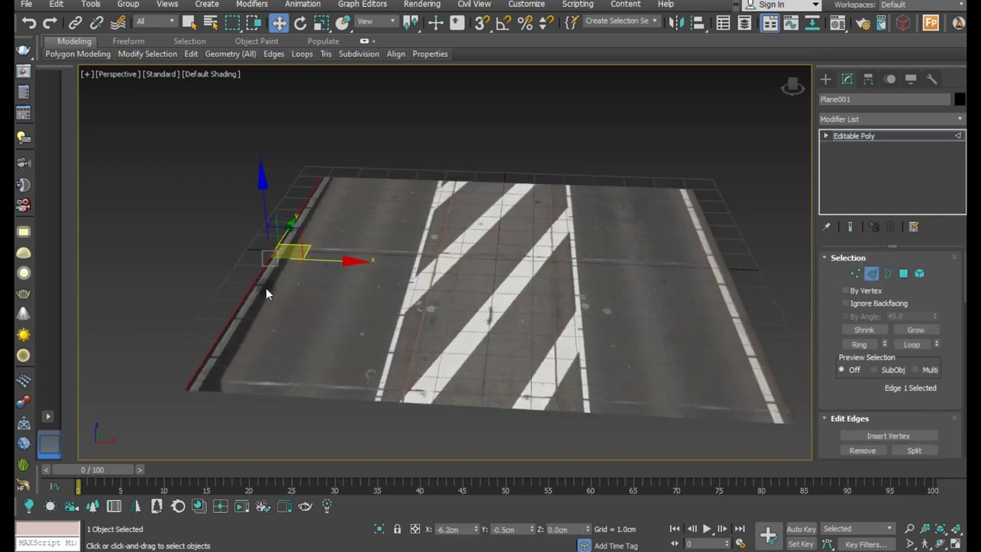
pyautogui.moveTo(265, 287); pyautogui.dragTo(337, 271, button='middle')
pyautogui.scroll(3, 310, 261)
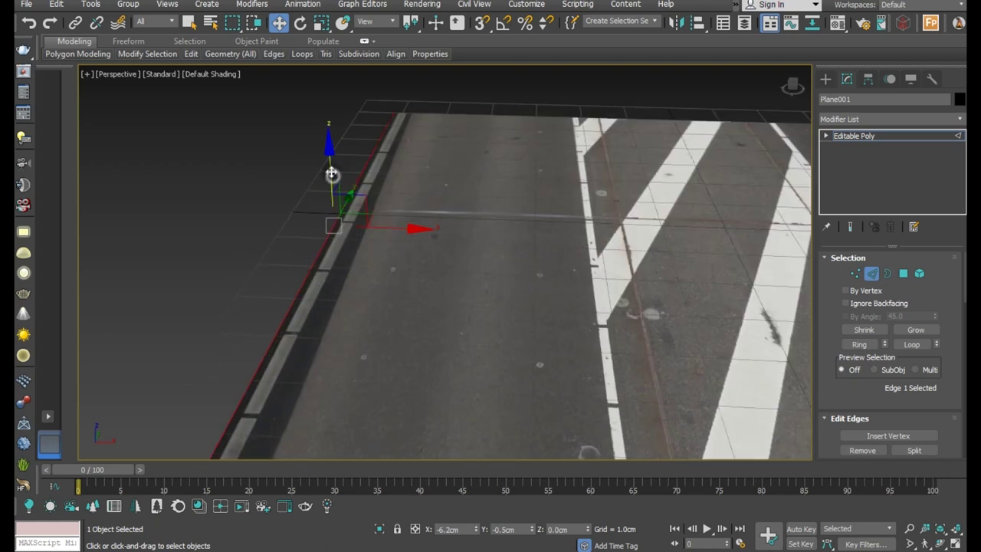
pyautogui.keyDown('shift'); pyautogui.moveTo(332, 174); pyautogui.dragTo(331, 154); pyautogui.keyUp('shift')
pyautogui.keyDown('alt'); pyautogui.moveTo(393, 229); pyautogui.dragTo(396, 215, button='middle'); pyautogui.keyUp('alt')
pyautogui.keyDown('shift'); pyautogui.moveTo(377, 199); pyautogui.dragTo(366, 202); pyautogui.keyUp('shift')
pyautogui.moveTo(381, 225)
pyautogui.keyDown('alt'); pyautogui.mouseDown(button='middle')
pyautogui.moveTo(421, 241)
pyautogui.moveTo(389, 199)
pyautogui.mouseUp(button='middle'); pyautogui.keyUp('alt')
pyautogui.moveTo(353, 196)
pyautogui.keyDown('shift'); pyautogui.mouseDown()
pyautogui.moveTo(166, 202)
pyautogui.moveTo(171, 208)
pyautogui.mouseUp(); pyautogui.keyUp('shift')
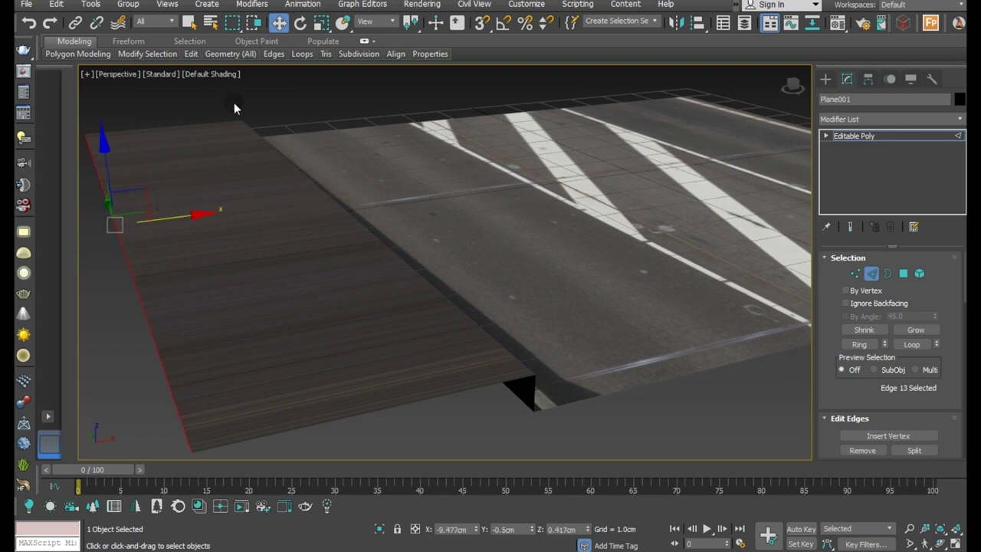
# Step: Show edged faces in the viewport and select the curb's top edge beside the road
pyautogui.click(219, 75)
pyautogui.click(268, 208)
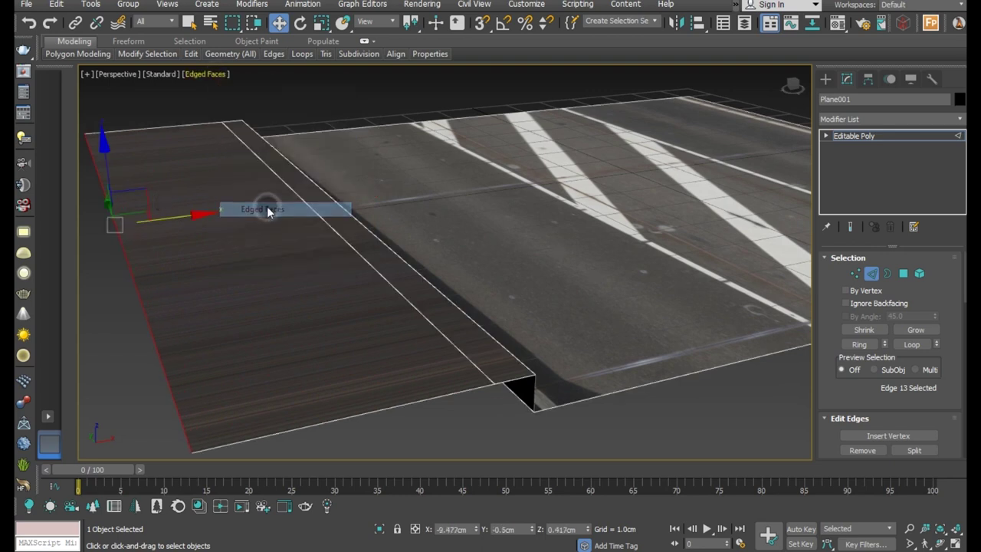
pyautogui.moveTo(375, 240)
pyautogui.keyDown('alt'); pyautogui.mouseDown(button='middle')
pyautogui.moveTo(346, 247)
pyautogui.moveTo(340, 225)
pyautogui.moveTo(305, 288)
pyautogui.moveTo(366, 269)
pyautogui.mouseUp(button='middle'); pyautogui.keyUp('alt')
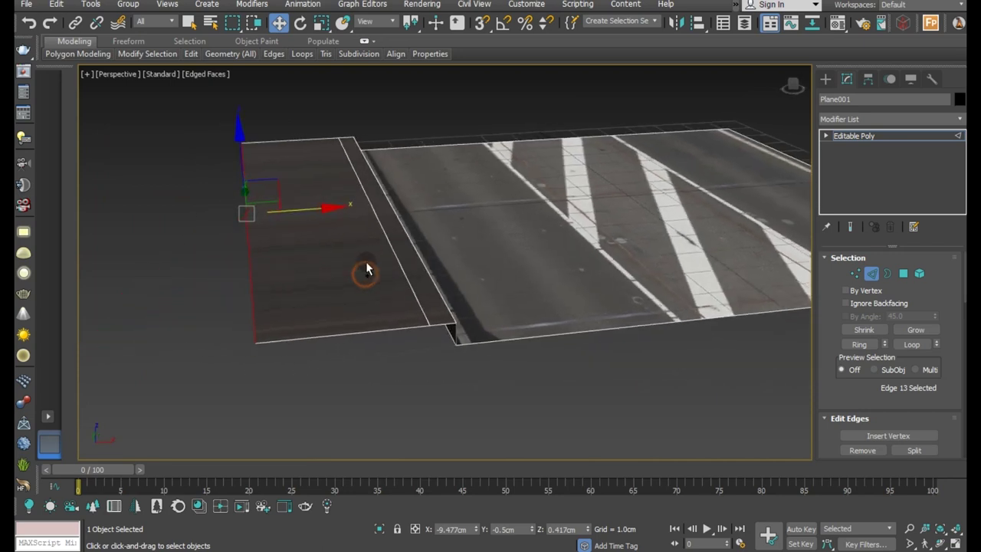
pyautogui.keyDown('alt'); pyautogui.moveTo(299, 209); pyautogui.dragTo(248, 212, button='middle'); pyautogui.keyUp('alt')
pyautogui.moveTo(451, 263)
pyautogui.keyDown('alt'); pyautogui.mouseDown(button='middle')
pyautogui.moveTo(405, 263)
pyautogui.moveTo(354, 290)
pyautogui.mouseUp(button='middle'); pyautogui.keyUp('alt')
pyautogui.click(323, 286)
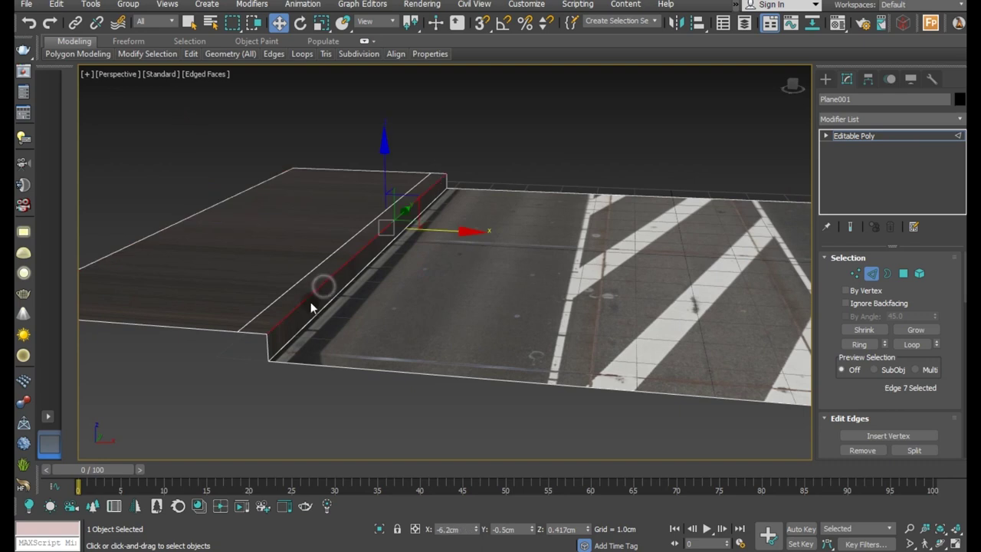
pyautogui.scroll(2, 290, 309)
pyautogui.scroll(-1, 855, 409)
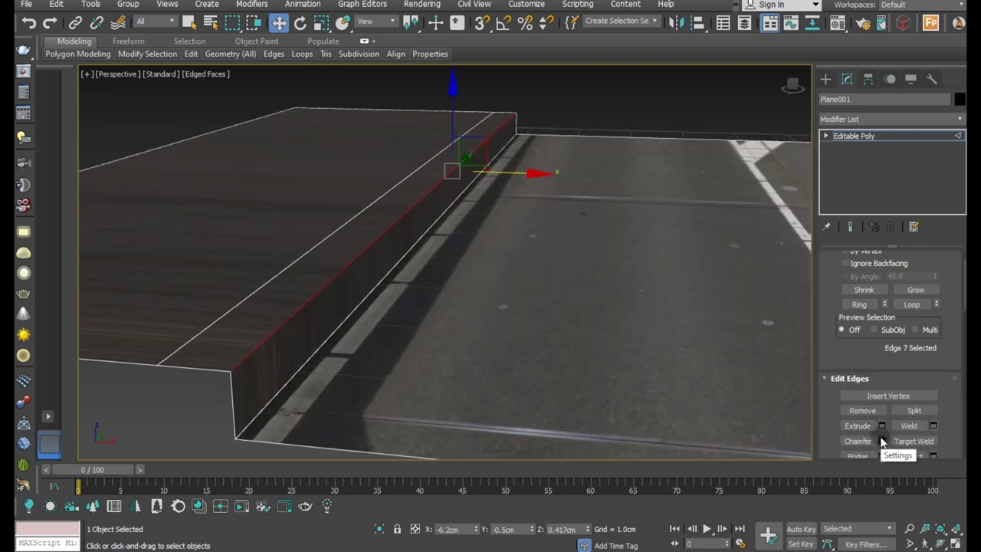
# Step: Chamfer the selected curb edge by 0.025 cm and return to object level
pyautogui.click(881, 441)
pyautogui.moveTo(457, 289); pyautogui.dragTo(460, 292)
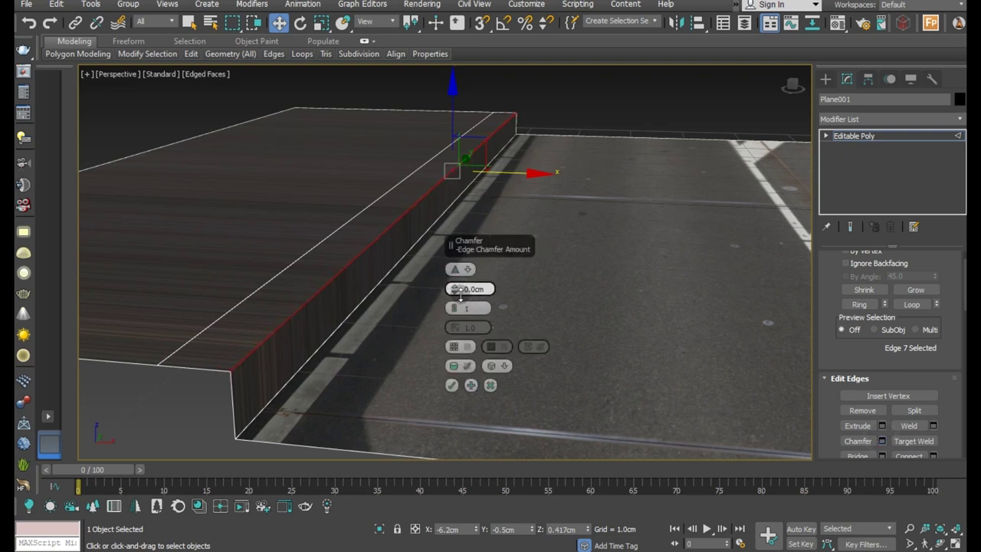
pyautogui.moveTo(453, 291); pyautogui.dragTo(457, 293)
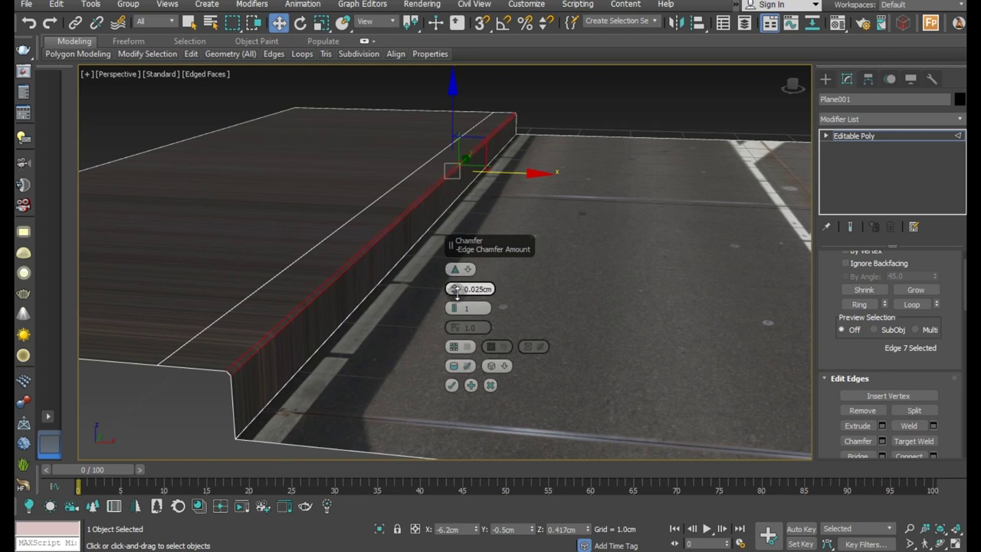
pyautogui.click(451, 384)
pyautogui.scroll(-2, 457, 273)
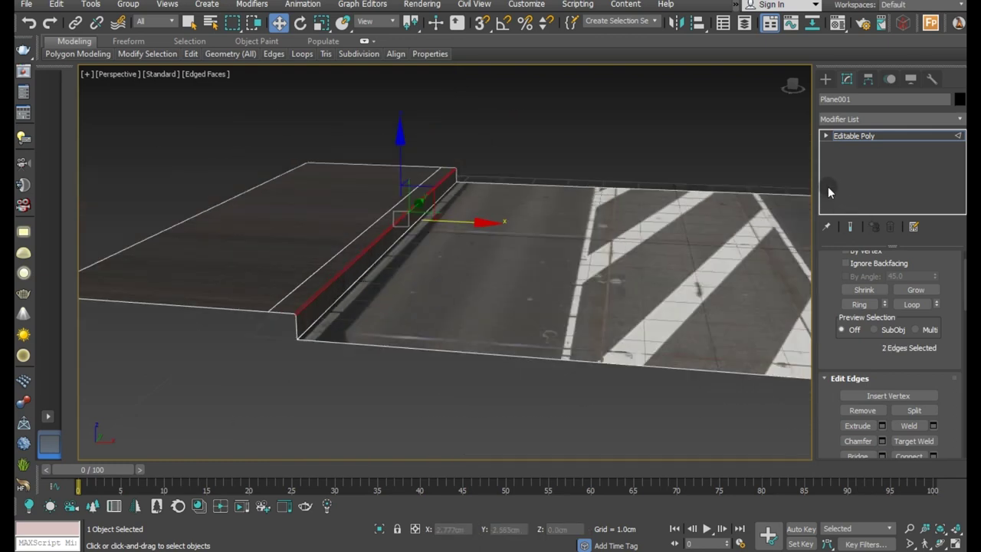
pyautogui.click(863, 143)
pyautogui.moveTo(405, 294)
pyautogui.keyDown('alt'); pyautogui.mouseDown(button='middle')
pyautogui.moveTo(487, 298)
pyautogui.moveTo(475, 291)
pyautogui.moveTo(482, 263)
pyautogui.mouseUp(button='middle'); pyautogui.keyUp('alt')
# Step: Try nudging the sidewalk seam vertices left, then undo that move
pyautogui.scroll(-2, 481, 263)
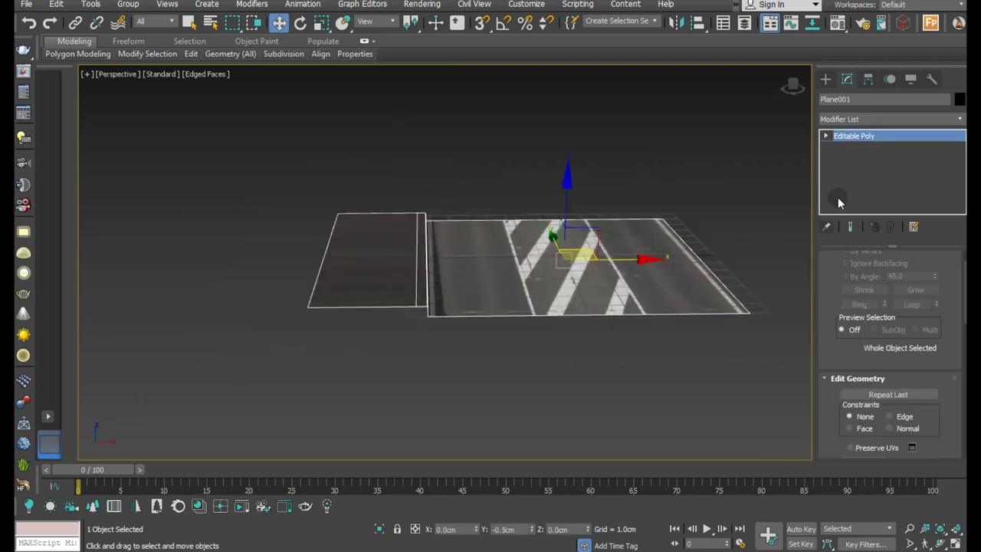
pyautogui.press('2')
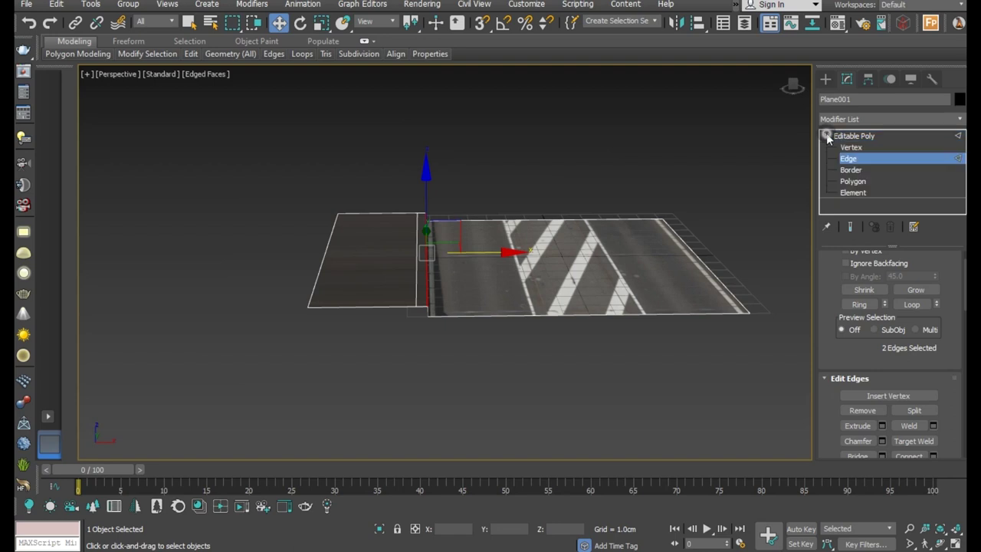
pyautogui.click(850, 147)
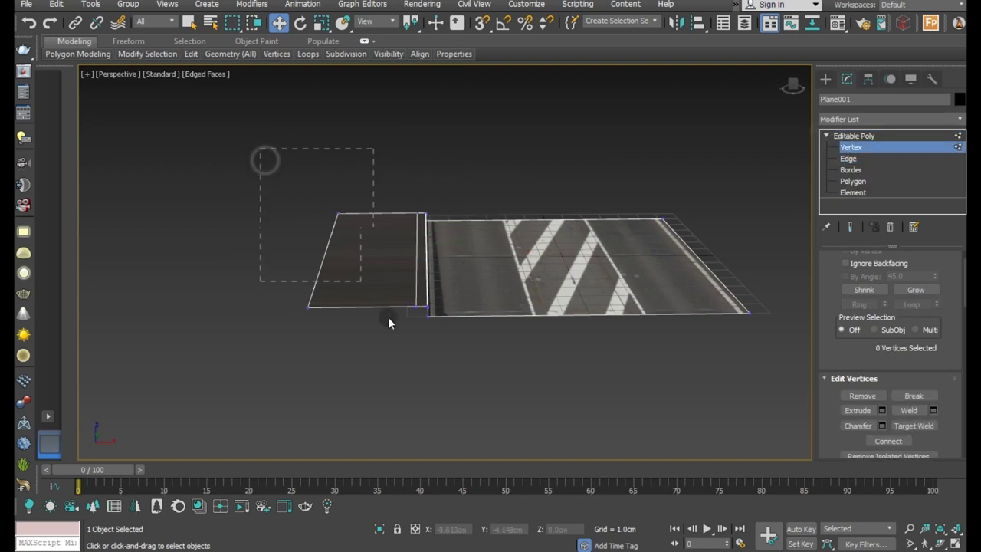
pyautogui.moveTo(460, 361); pyautogui.dragTo(459, 359)
pyautogui.moveTo(471, 252); pyautogui.dragTo(447, 252)
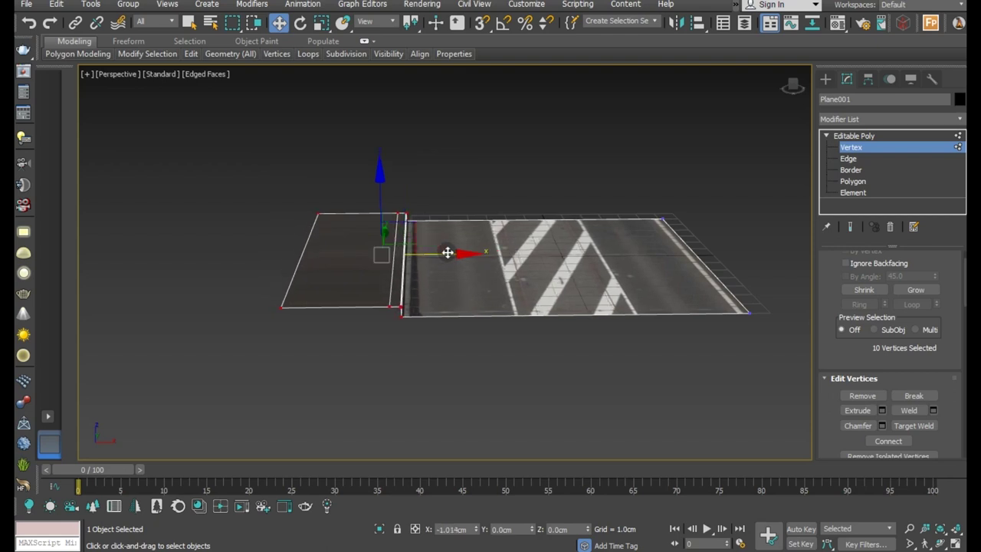
pyautogui.click(19, 26)
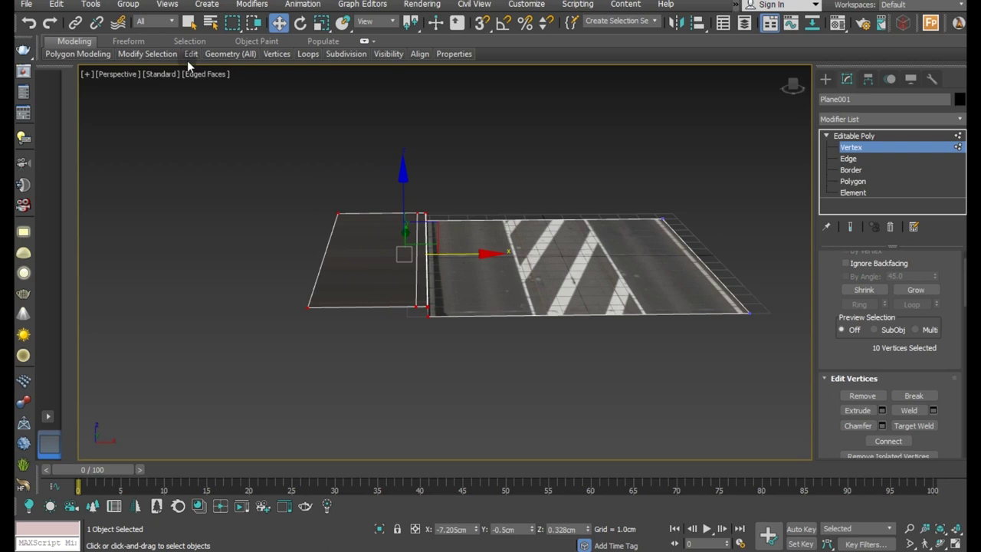
# Step: Insert three Swift Loop edge loops across the road through the crosswalk
pyautogui.click(301, 105)
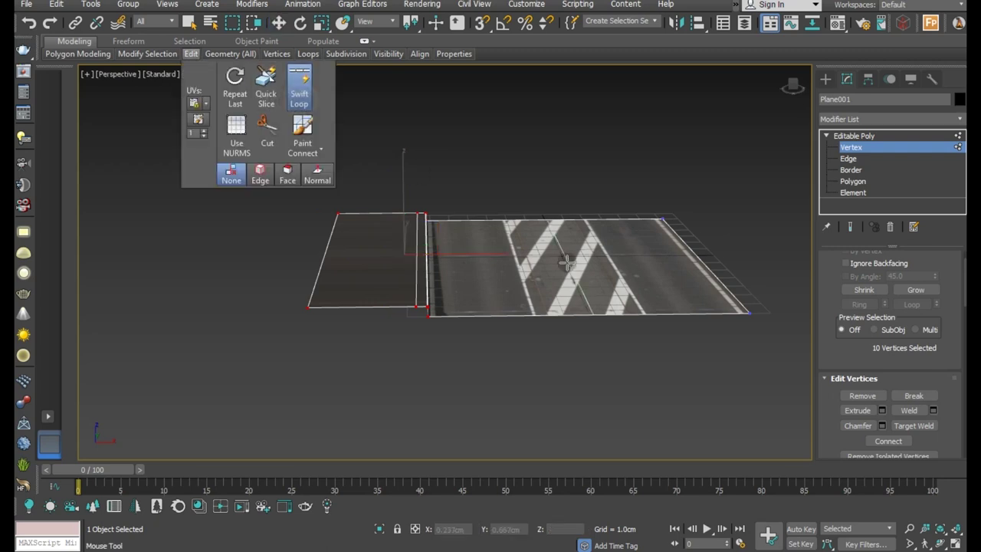
pyautogui.click(566, 266)
pyautogui.click(519, 270)
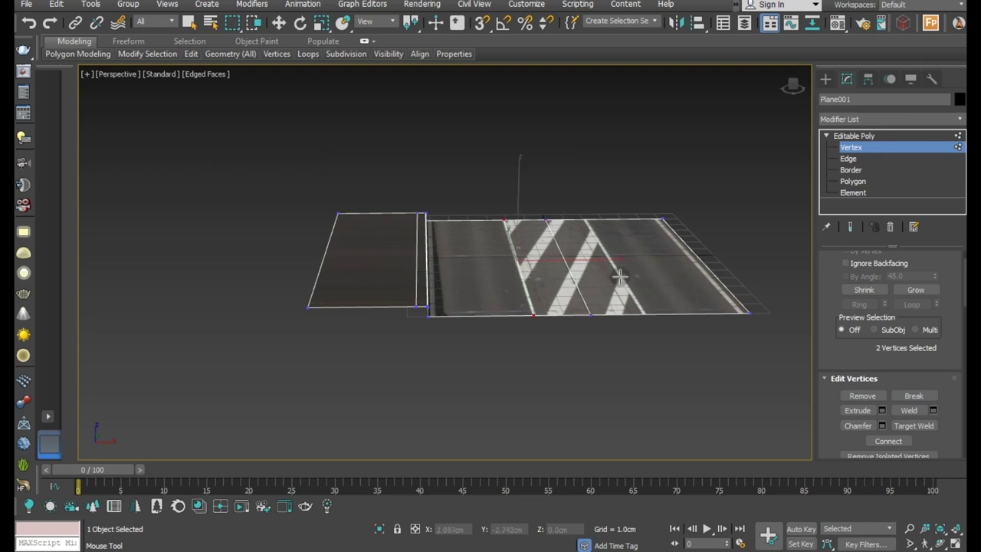
pyautogui.click(619, 276)
# Step: Slide the left sidewalk strip's vertices left along X to widen it
pyautogui.press('w')
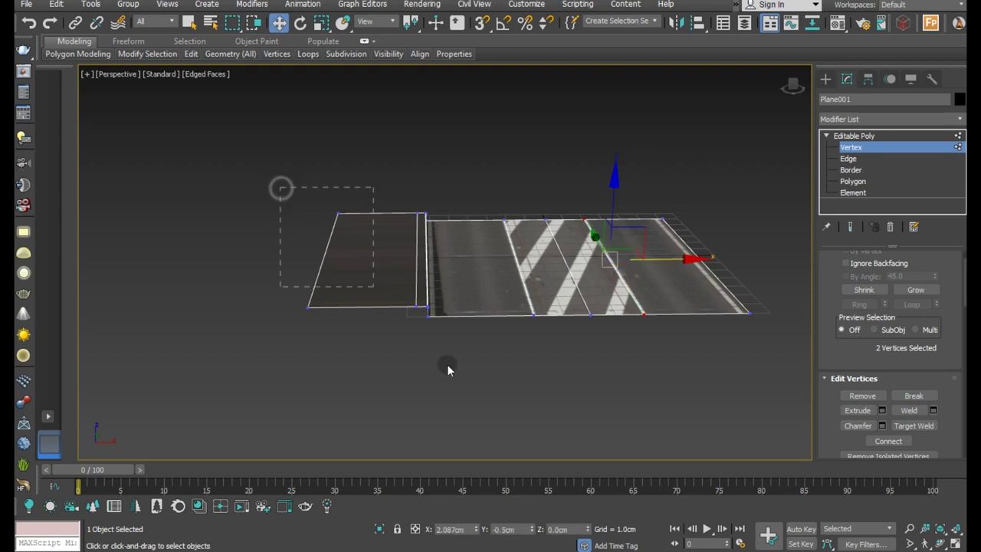
pyautogui.moveTo(448, 370); pyautogui.dragTo(452, 379)
pyautogui.moveTo(446, 254); pyautogui.dragTo(396, 252)
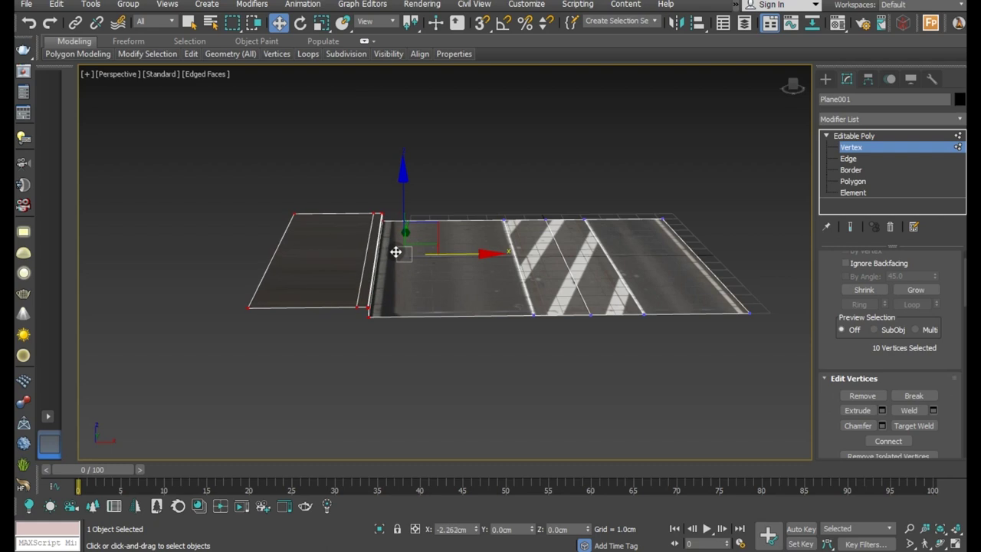
pyautogui.keyDown('alt'); pyautogui.moveTo(407, 255); pyautogui.dragTo(473, 289, button='middle'); pyautogui.keyUp('alt')
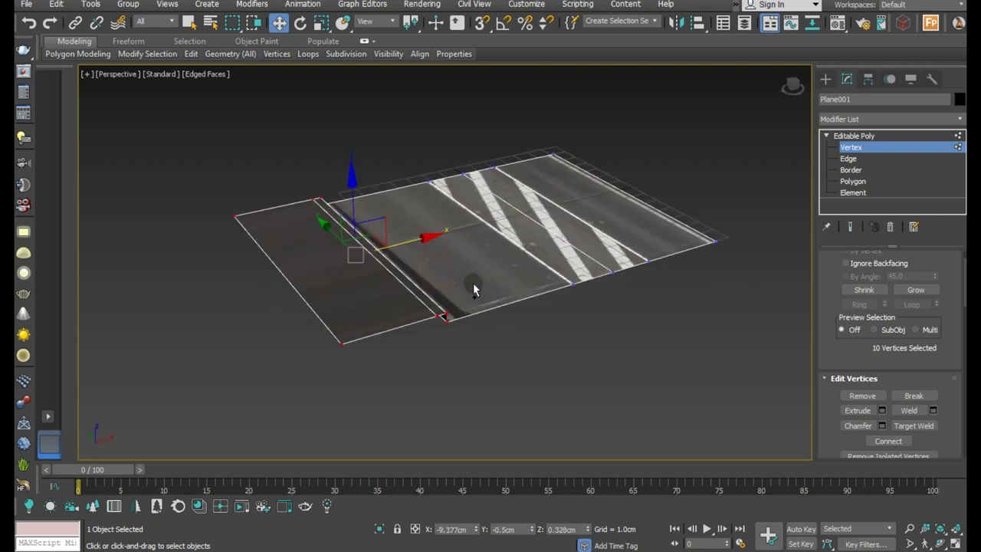
pyautogui.click(864, 136)
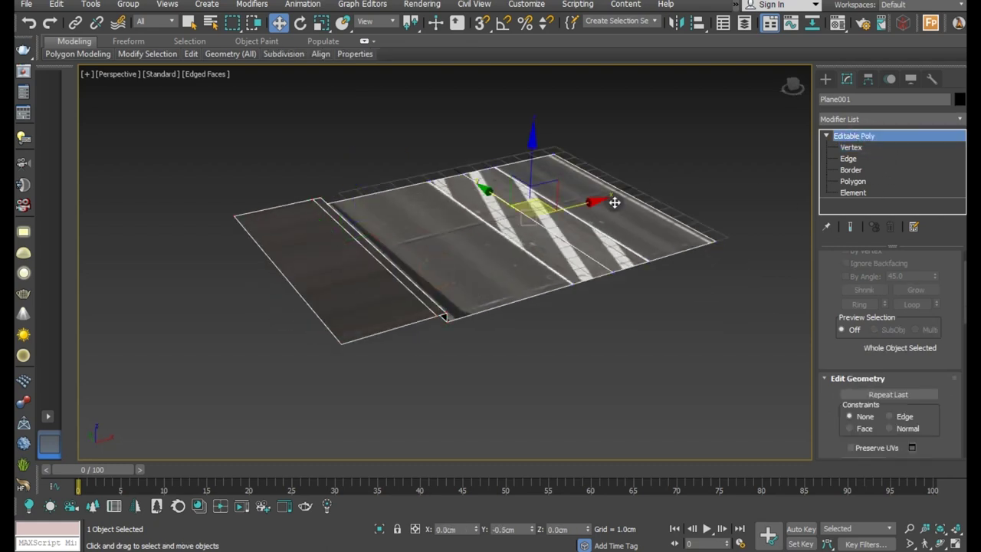
# Step: Select the raised sidewalk polygons and assign them the paving material
pyautogui.moveTo(582, 239)
pyautogui.keyDown('alt'); pyautogui.mouseDown(button='middle')
pyautogui.moveTo(536, 237)
pyautogui.moveTo(480, 257)
pyautogui.mouseUp(button='middle'); pyautogui.keyUp('alt')
pyautogui.scroll(1, 317, 248)
pyautogui.scroll(2, 314, 243)
pyautogui.scroll(2, 313, 243)
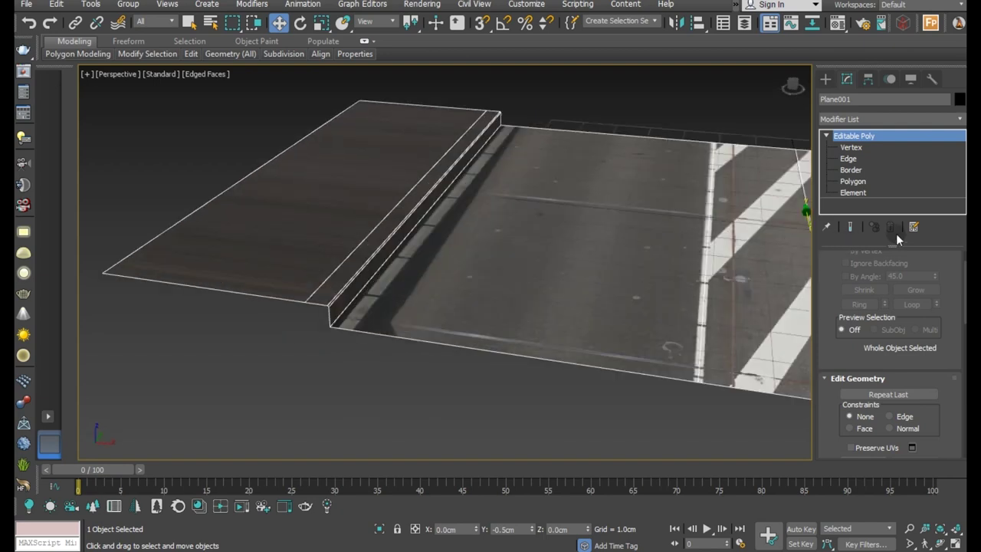
pyautogui.click(853, 181)
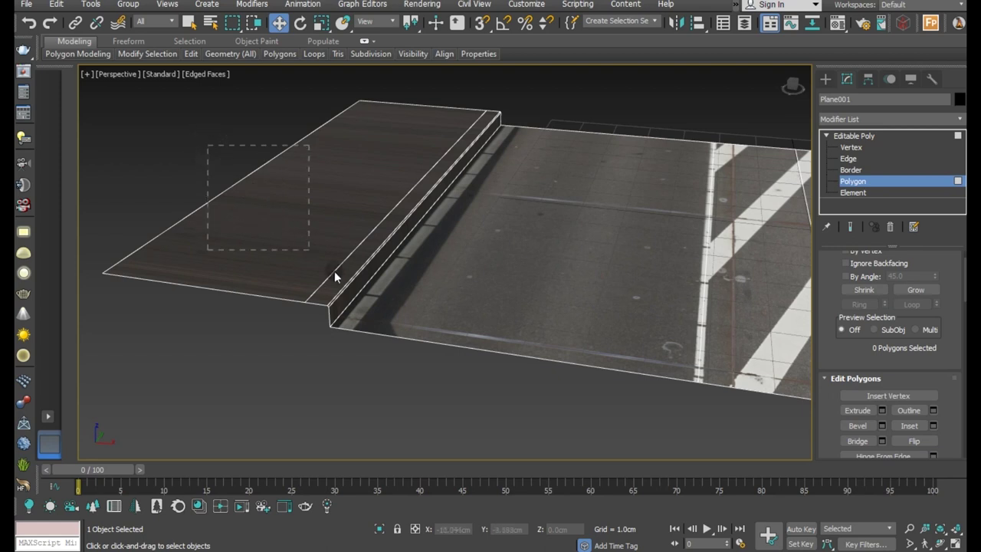
pyautogui.moveTo(334, 270); pyautogui.dragTo(350, 287)
pyautogui.click(839, 24)
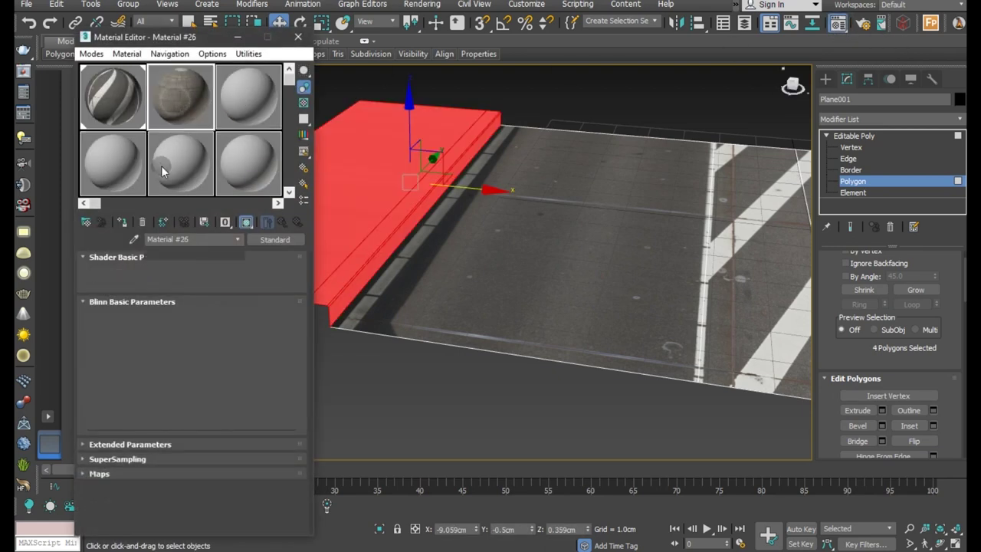
pyautogui.click(123, 222)
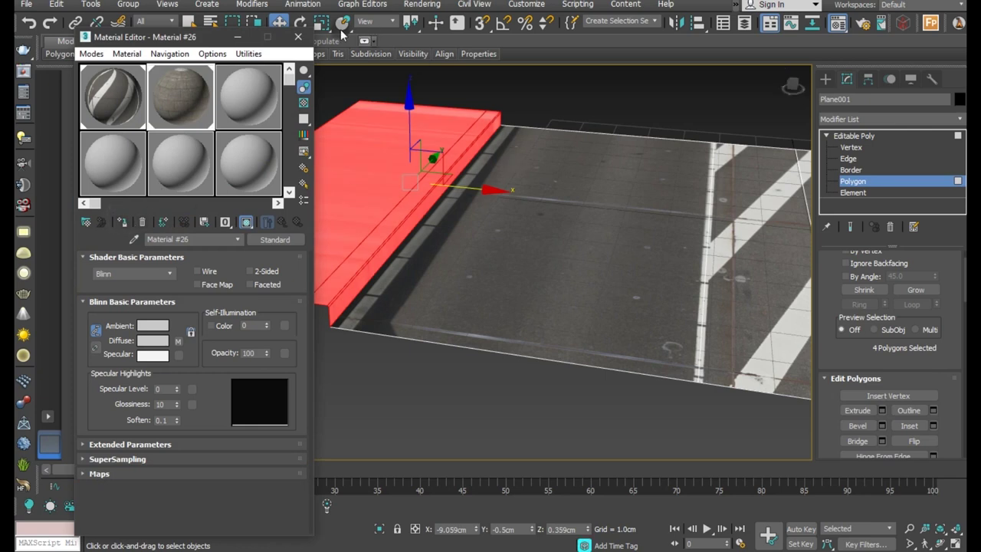
pyautogui.click(298, 36)
# Step: Return to object level, inspect the textured sidewalk, and reselect the road
pyautogui.click(855, 136)
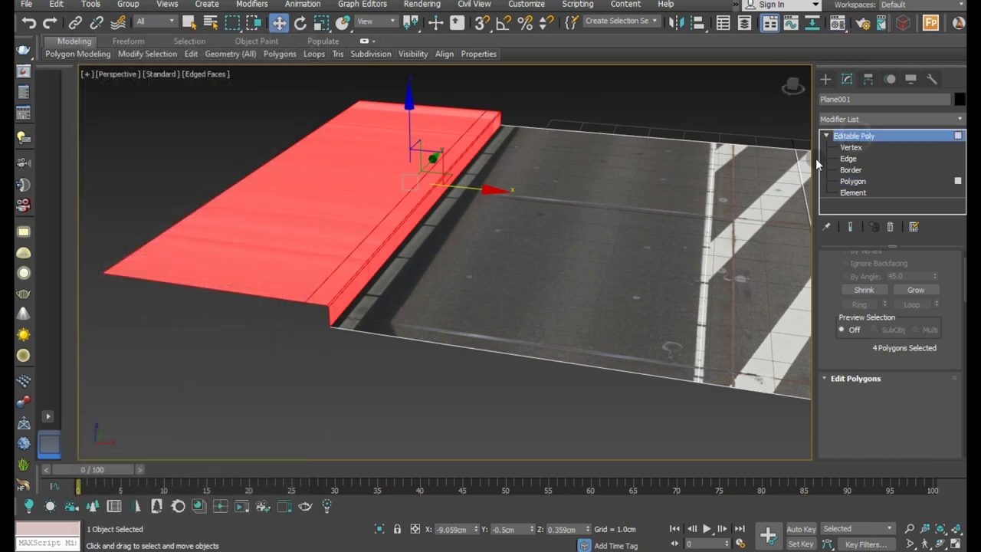
pyautogui.click(399, 381)
pyautogui.keyDown('alt'); pyautogui.moveTo(335, 299); pyautogui.dragTo(416, 312, button='middle'); pyautogui.keyUp('alt')
pyautogui.scroll(3, 413, 312)
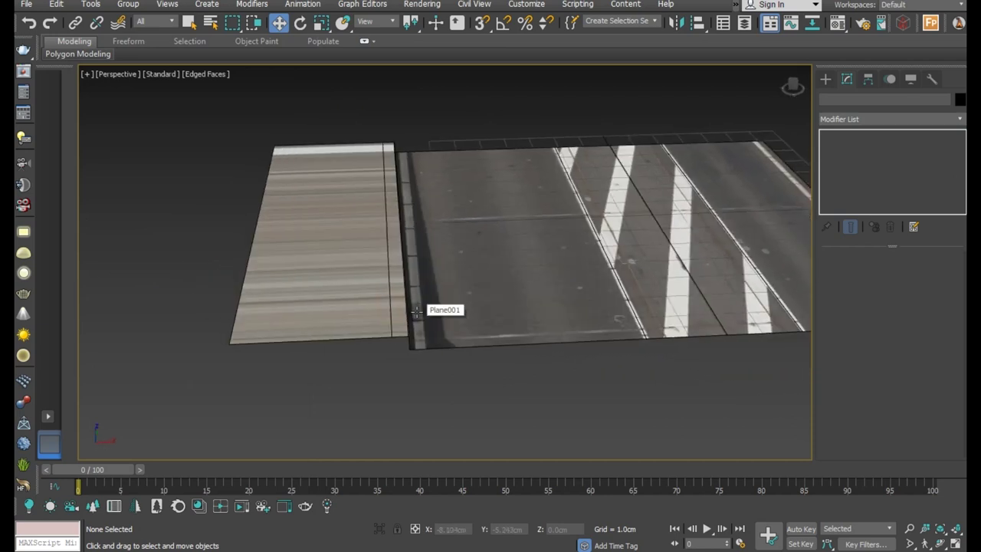
pyautogui.click(416, 311)
# Step: Box-select the road's right-side vertices and move them farther right along X
pyautogui.press('z')
pyautogui.click(855, 273)
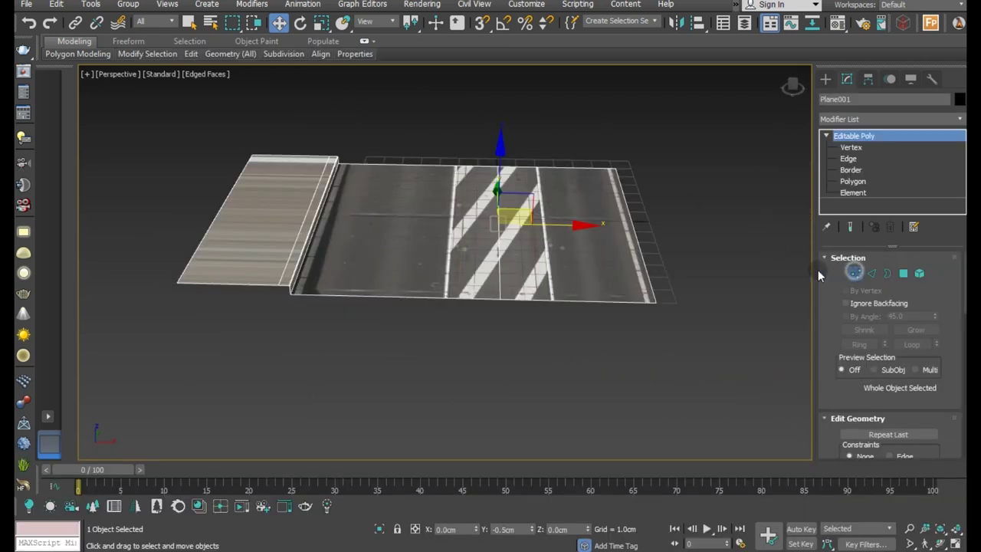
pyautogui.moveTo(689, 147); pyautogui.dragTo(478, 373)
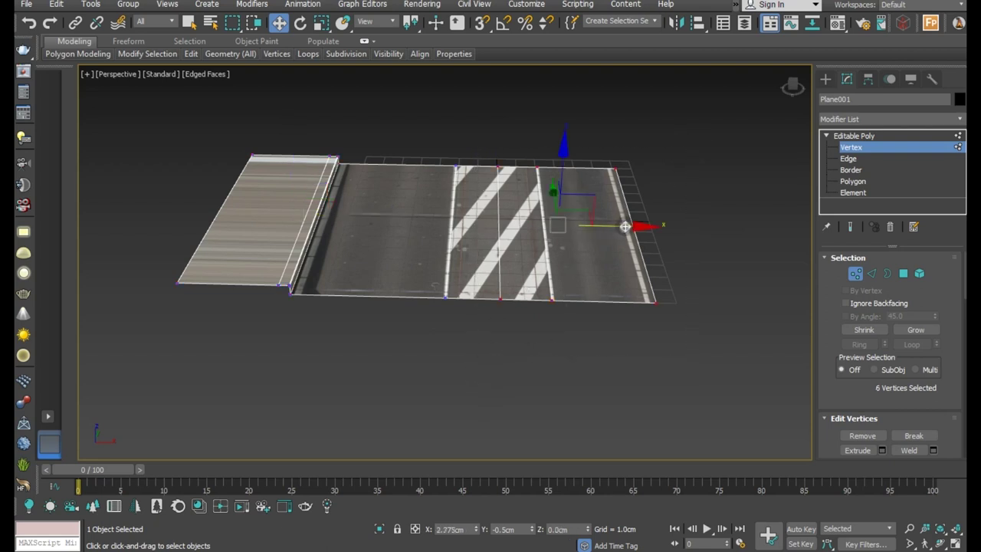
pyautogui.moveTo(625, 226); pyautogui.dragTo(649, 226)
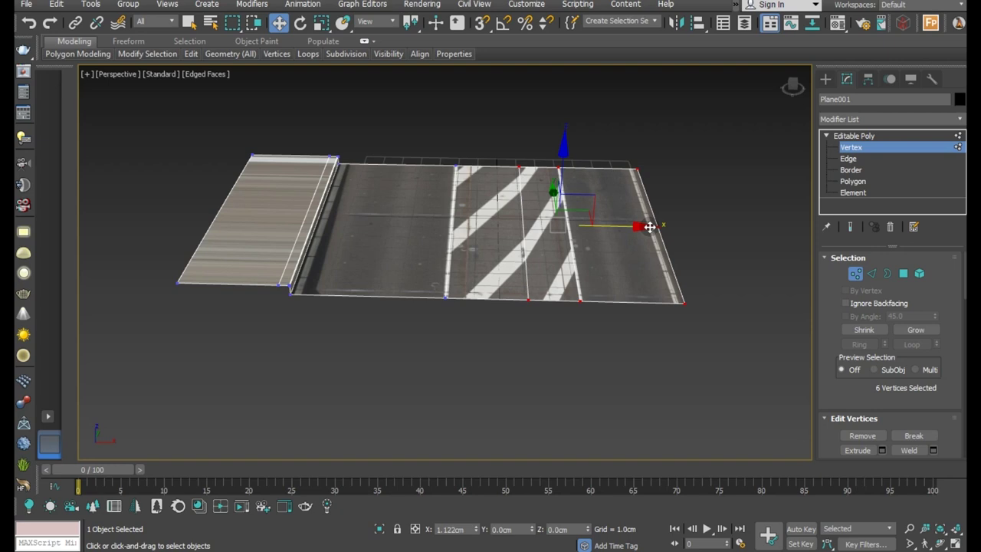
pyautogui.moveTo(649, 227); pyautogui.dragTo(674, 227)
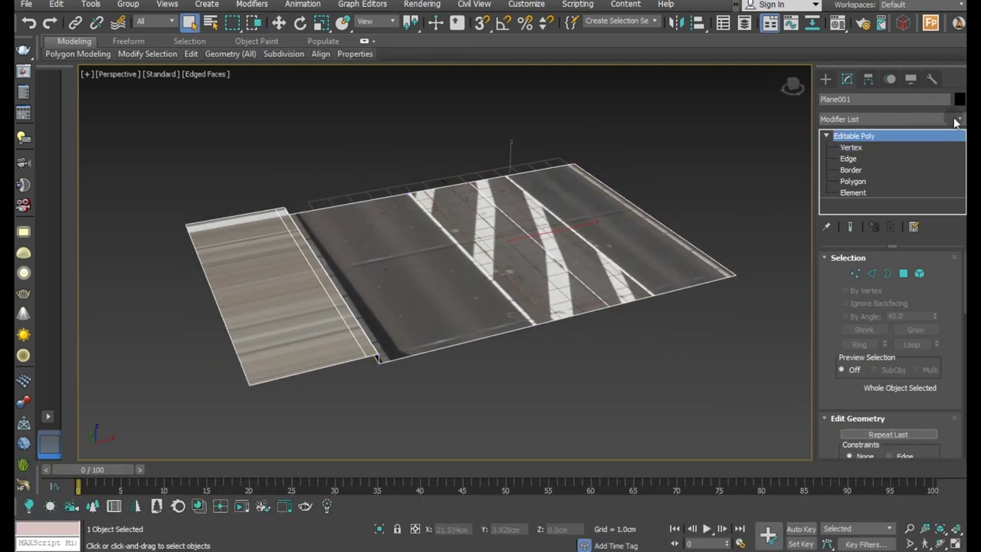
# Step: Add a Symmetry modifier to the road with Flip enabled
pyautogui.click(956, 120)
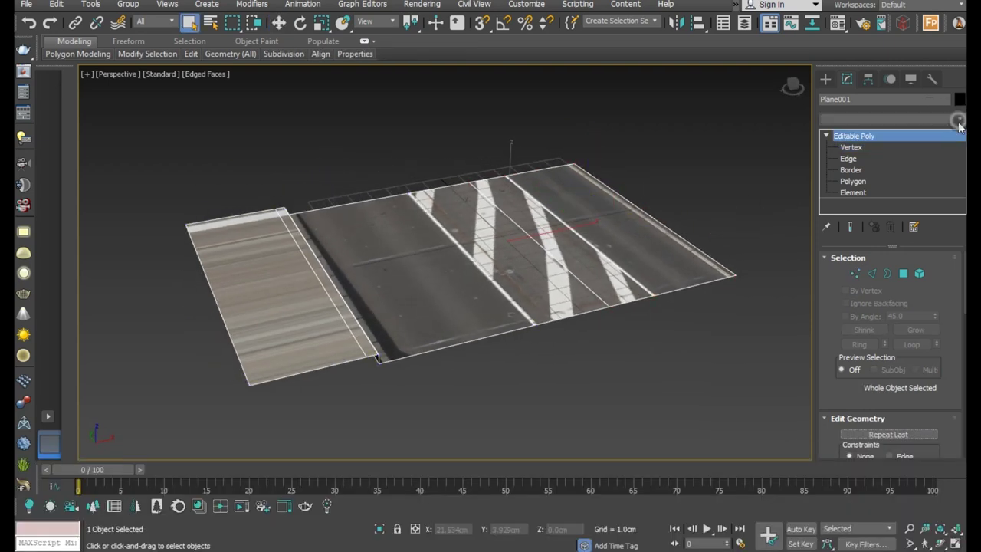
pyautogui.scroll(-15, 881, 307)
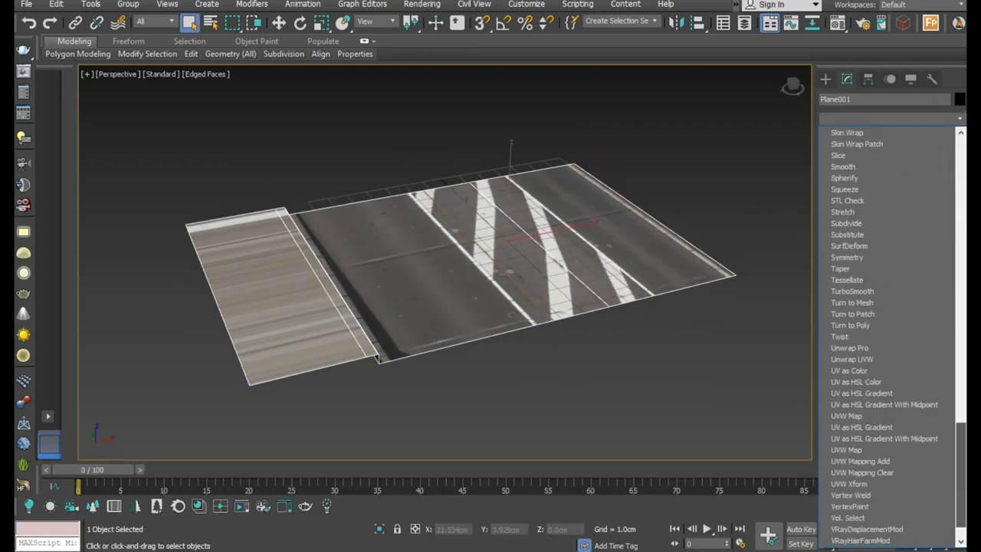
pyautogui.click(844, 257)
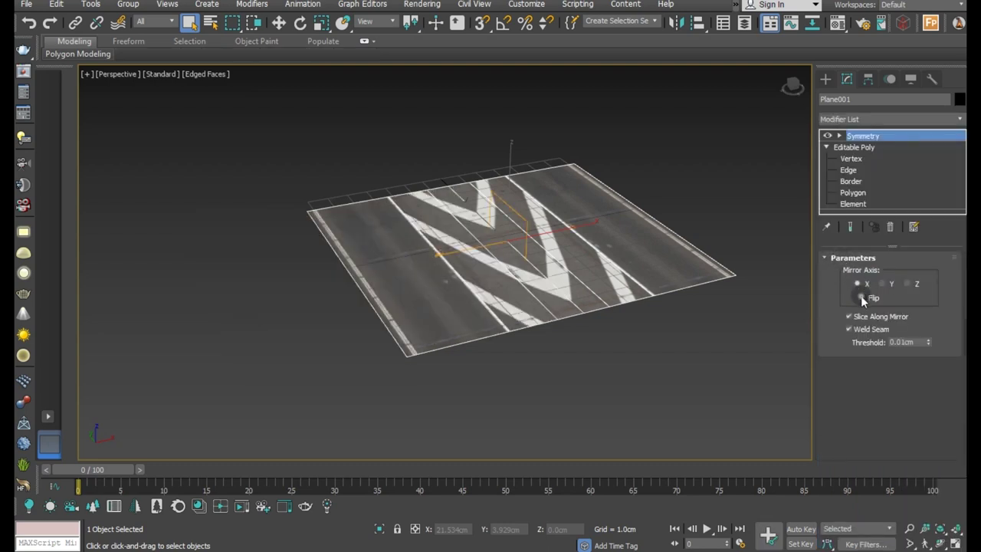
pyautogui.click(862, 298)
pyautogui.keyDown('alt'); pyautogui.moveTo(668, 257); pyautogui.dragTo(608, 247, button='middle'); pyautogui.keyUp('alt')
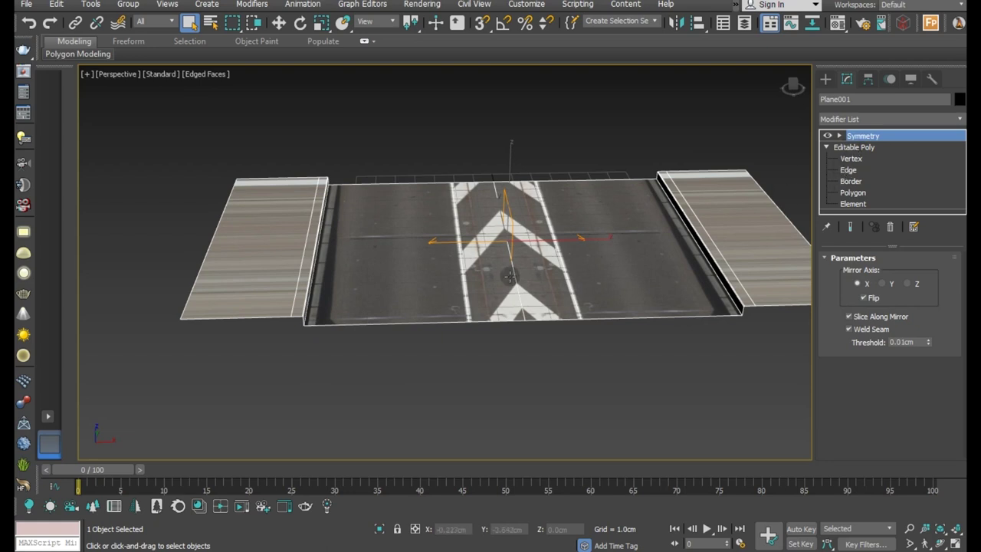
# Step: Move the symmetry mirror plane along X so the crosswalk stripes meet as chevrons
pyautogui.press('w')
pyautogui.moveTo(555, 243)
pyautogui.mouseDown()
pyautogui.moveTo(501, 239)
pyautogui.moveTo(621, 225)
pyautogui.moveTo(613, 226)
pyautogui.mouseUp()
pyautogui.scroll(2, 444, 253)
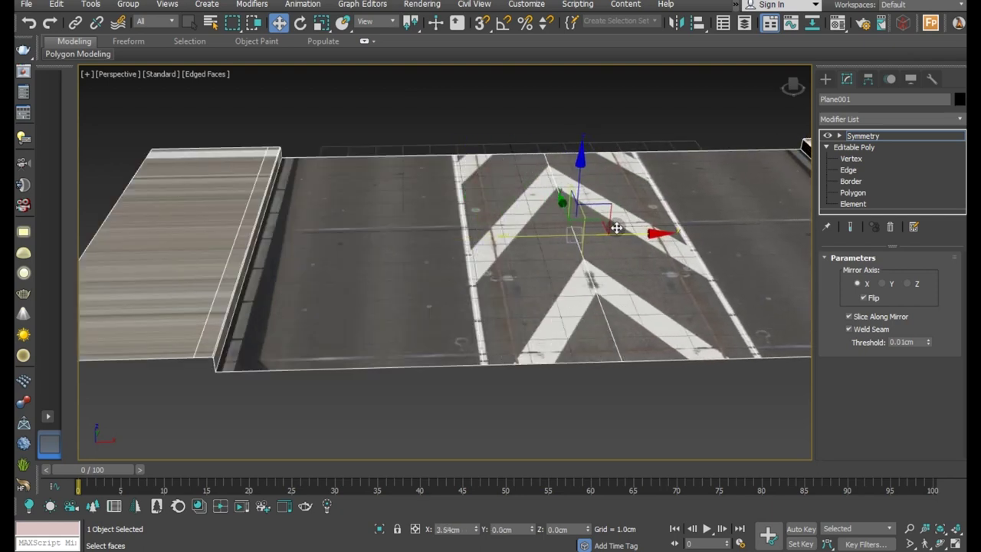
pyautogui.moveTo(582, 256)
pyautogui.mouseDown()
pyautogui.moveTo(618, 250)
pyautogui.moveTo(573, 247)
pyautogui.moveTo(593, 246)
pyautogui.mouseUp()
pyautogui.moveTo(592, 245)
pyautogui.keyDown('alt'); pyautogui.mouseDown(button='middle')
pyautogui.moveTo(615, 252)
pyautogui.moveTo(664, 238)
pyautogui.mouseUp(button='middle'); pyautogui.keyUp('alt')
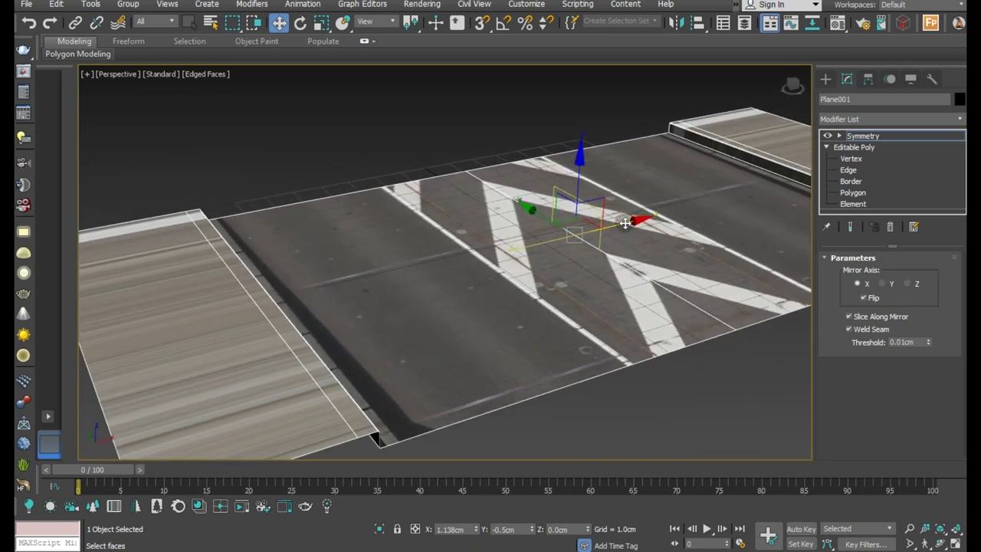
pyautogui.click(867, 137)
# Step: Collapse the Symmetry modifier into one editable poly and orbit to inspect the road
pyautogui.rightClick(867, 138)
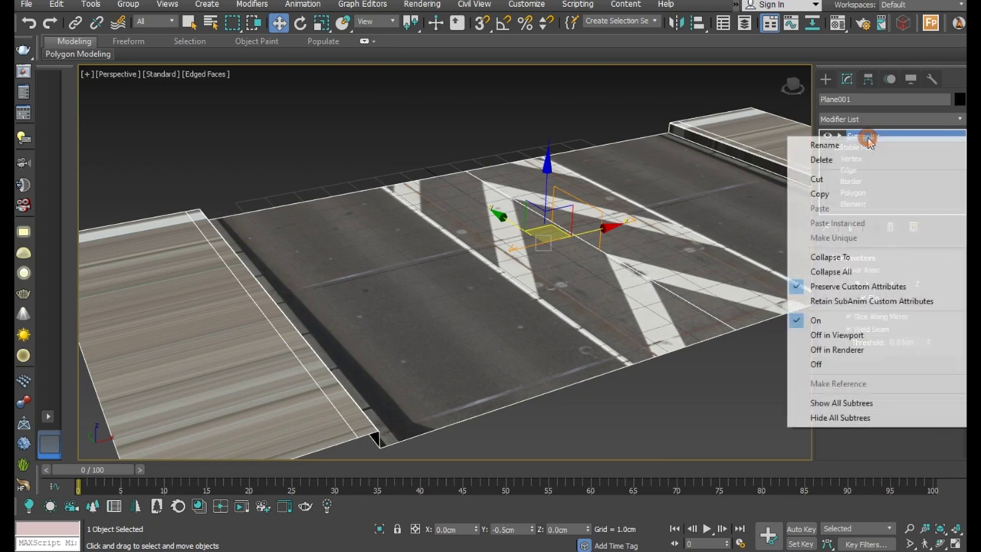
pyautogui.click(879, 272)
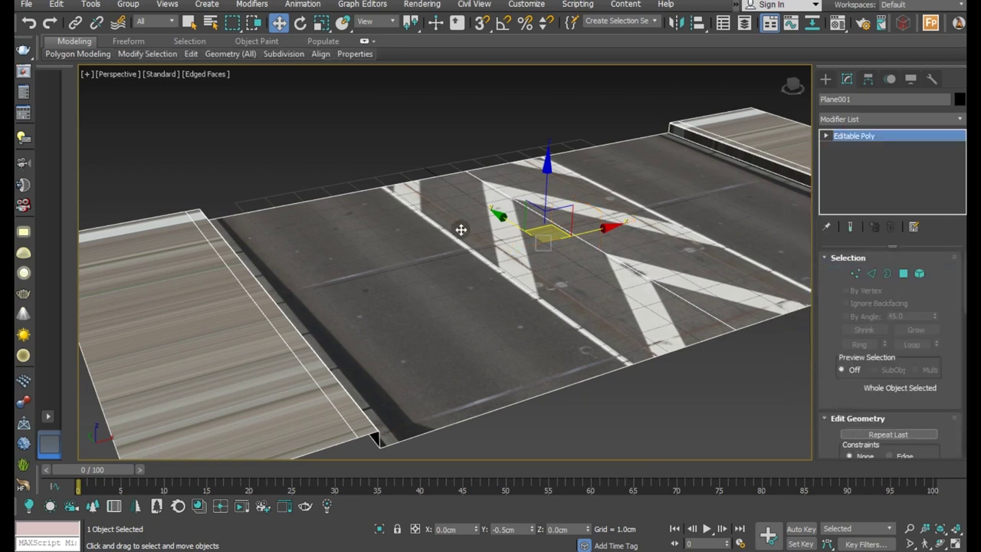
pyautogui.click(321, 22)
pyautogui.scroll(-2, 454, 182)
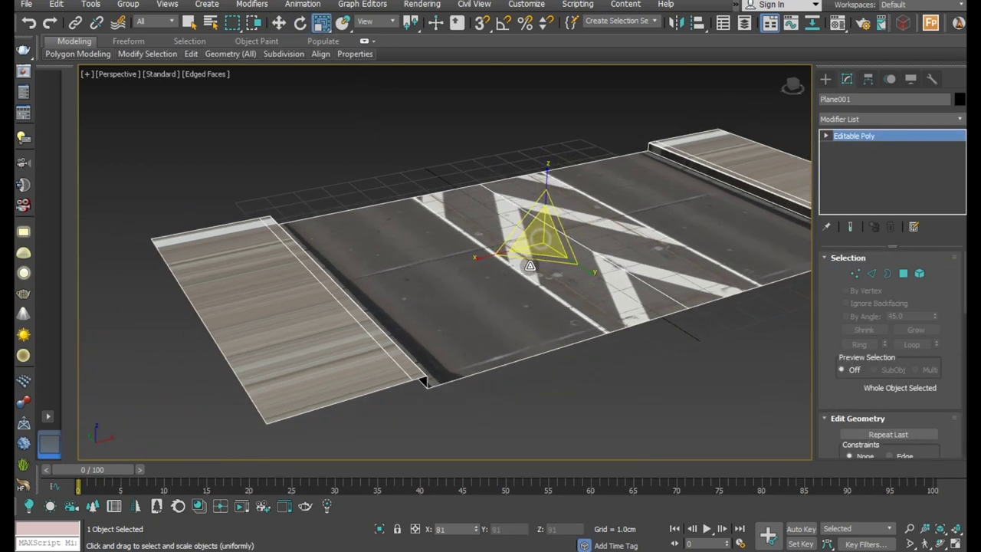
pyautogui.scroll(-2, 454, 182)
pyautogui.scroll(-1, 454, 182)
pyautogui.click(278, 22)
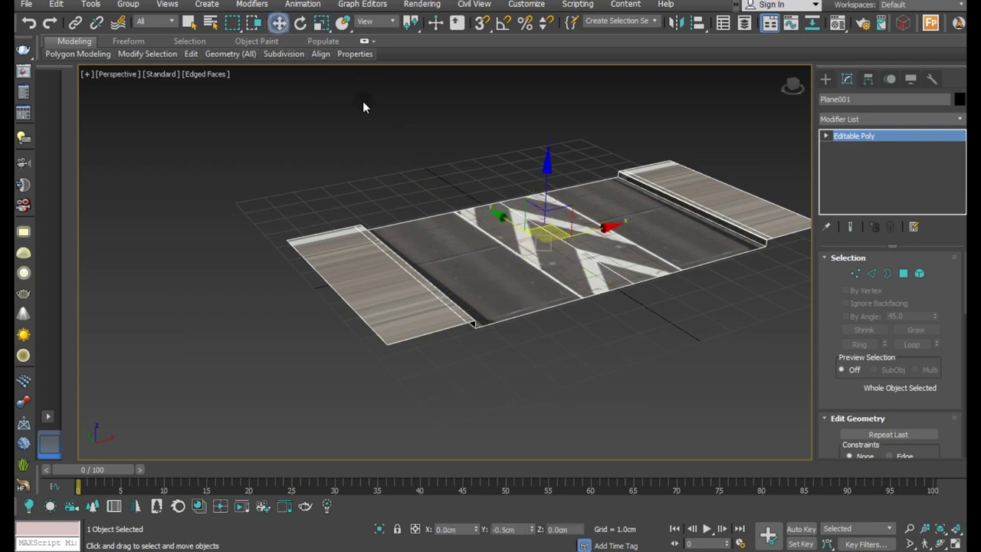
pyautogui.scroll(2, 629, 245)
pyautogui.moveTo(632, 253)
pyautogui.keyDown('alt'); pyautogui.mouseDown(button='middle')
pyautogui.moveTo(547, 252)
pyautogui.moveTo(574, 278)
pyautogui.moveTo(495, 282)
pyautogui.moveTo(531, 280)
pyautogui.moveTo(572, 389)
pyautogui.mouseUp(button='middle'); pyautogui.keyUp('alt')
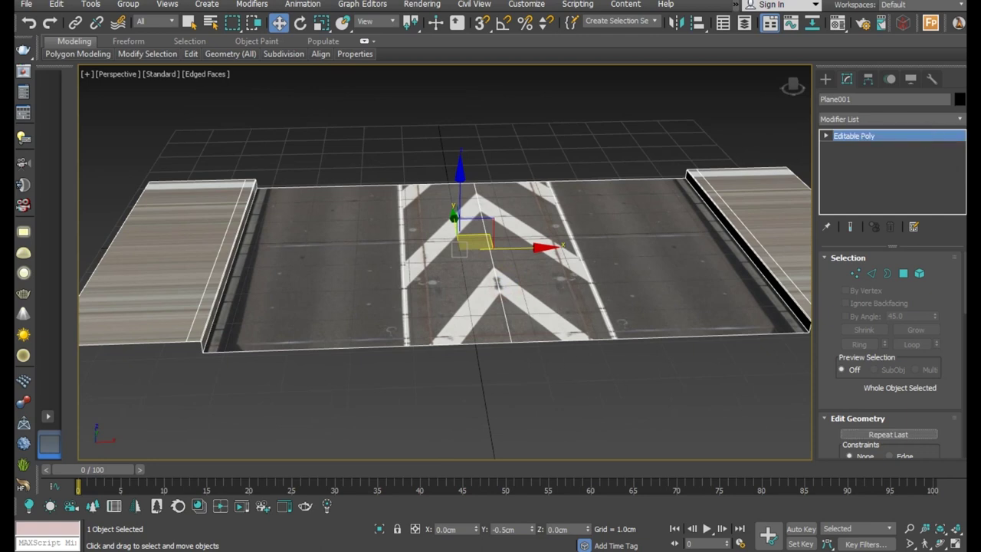
# Step: Open the Modifier List and scroll toward Unwrap UVW
pyautogui.click(888, 119)
pyautogui.scroll(-10, 888, 337)
pyautogui.scroll(-3, 889, 337)
# Step: Add an Unwrap UVW modifier and open the Edit UVWs editor
pyautogui.click(851, 369)
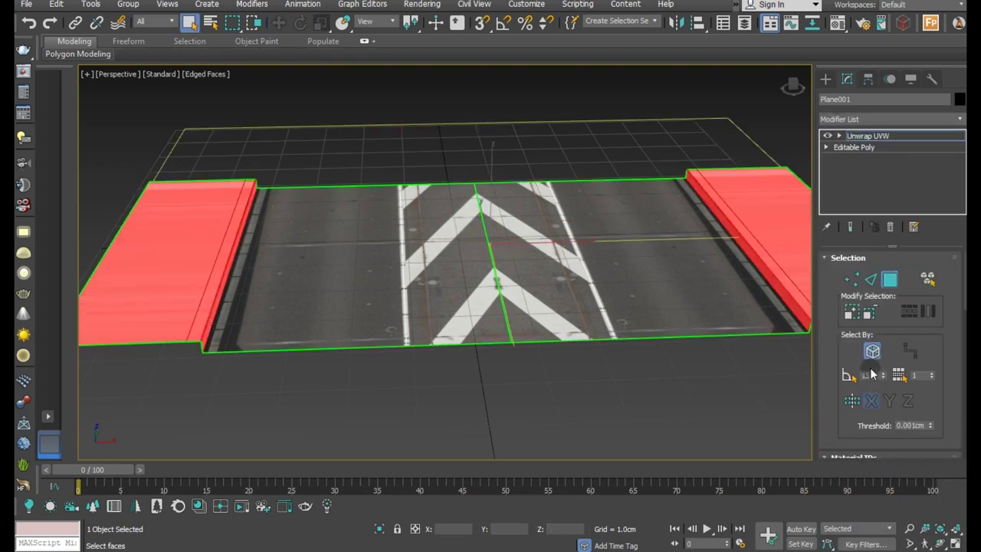
pyautogui.scroll(-1, 870, 399)
pyautogui.click(871, 417)
pyautogui.scroll(-1, 889, 413)
pyautogui.click(888, 411)
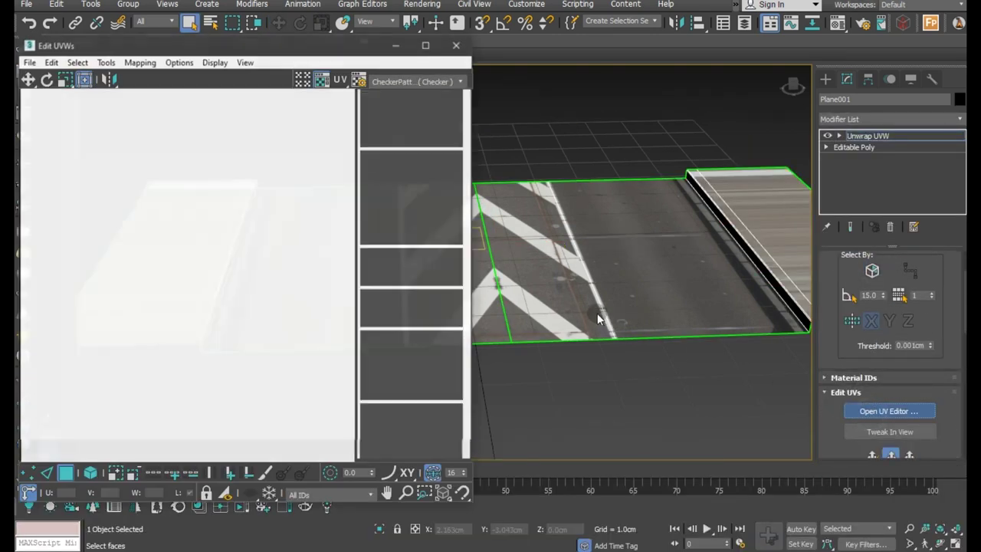
# Step: Select all faces of the road plane
pyautogui.scroll(3, 575, 313)
pyautogui.keyDown('alt'); pyautogui.moveTo(590, 322); pyautogui.dragTo(693, 318, button='middle'); pyautogui.keyUp('alt')
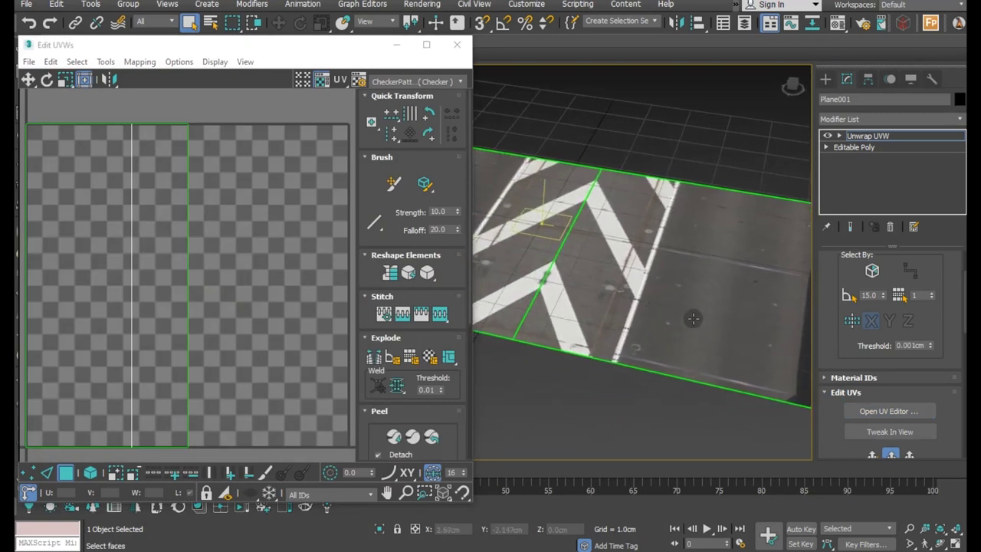
pyautogui.scroll(-2, 749, 338)
pyautogui.click(594, 261)
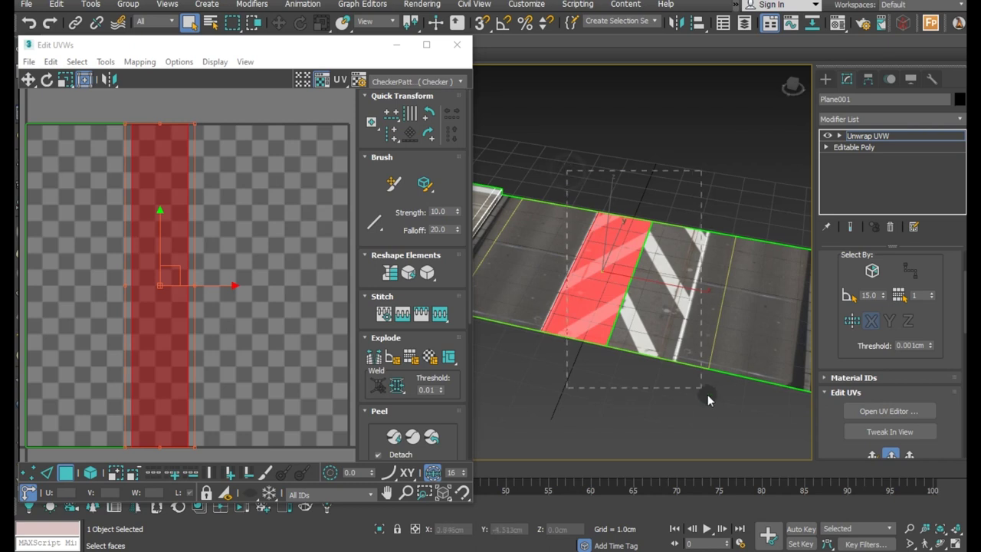
pyautogui.moveTo(567, 171); pyautogui.dragTo(707, 394)
pyautogui.moveTo(656, 284)
pyautogui.mouseDown(button='middle')
pyautogui.moveTo(723, 273)
pyautogui.moveTo(747, 252)
pyautogui.mouseUp(button='middle')
pyautogui.scroll(3, 496, 283)
pyautogui.scroll(2, 496, 283)
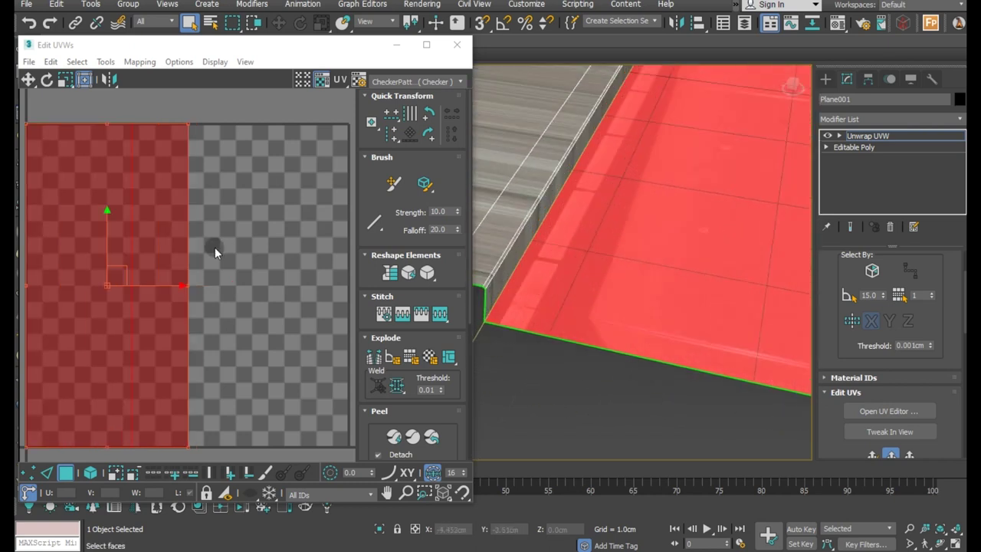
pyautogui.scroll(-2, 216, 245)
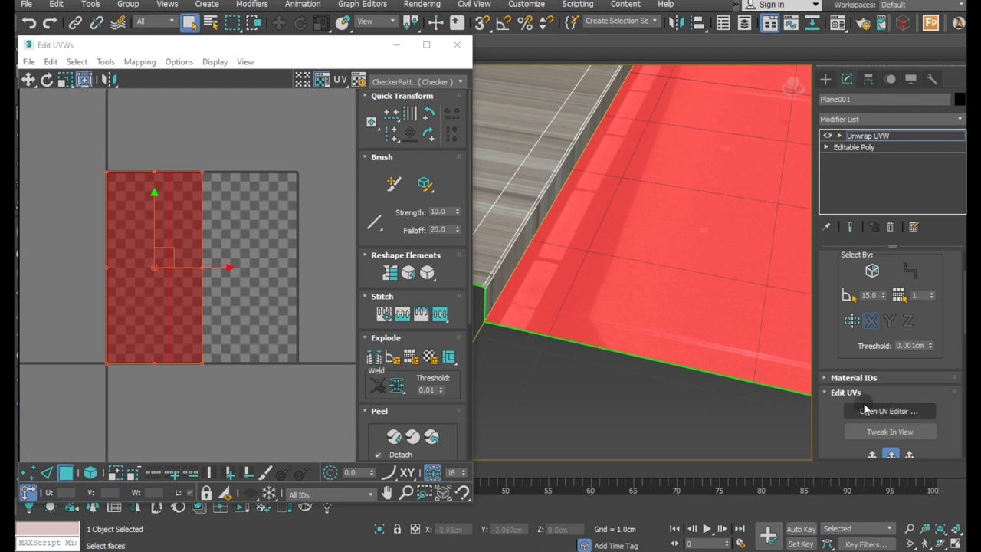
# Step: Switch the UV editor background from CheckerPattern to the Map #1 road texture
pyautogui.click(414, 81)
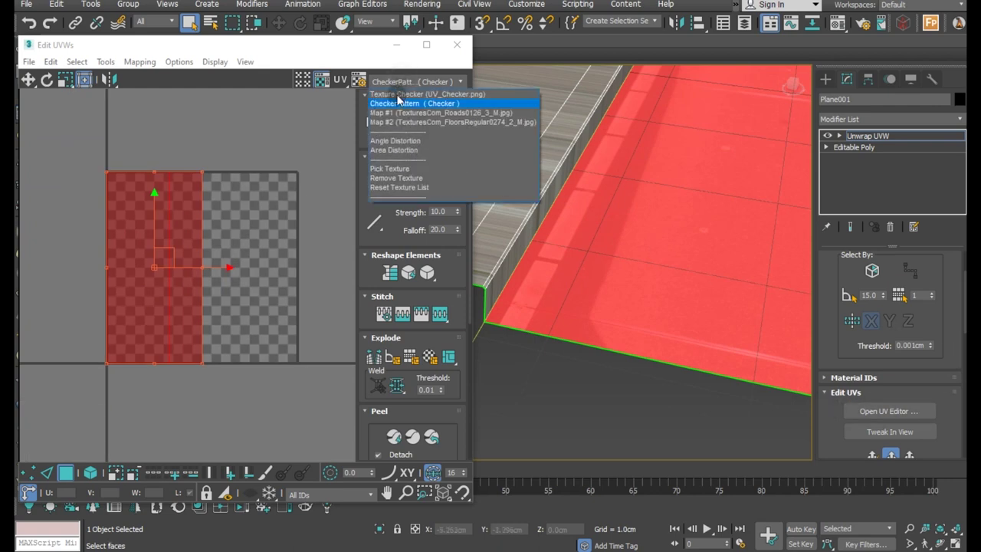
pyautogui.click(396, 114)
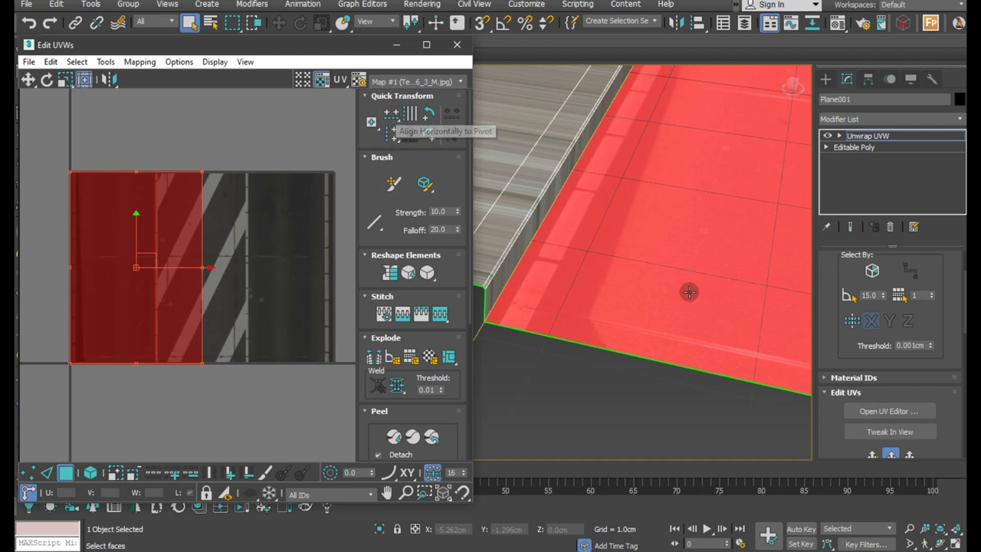
pyautogui.scroll(-3, 831, 416)
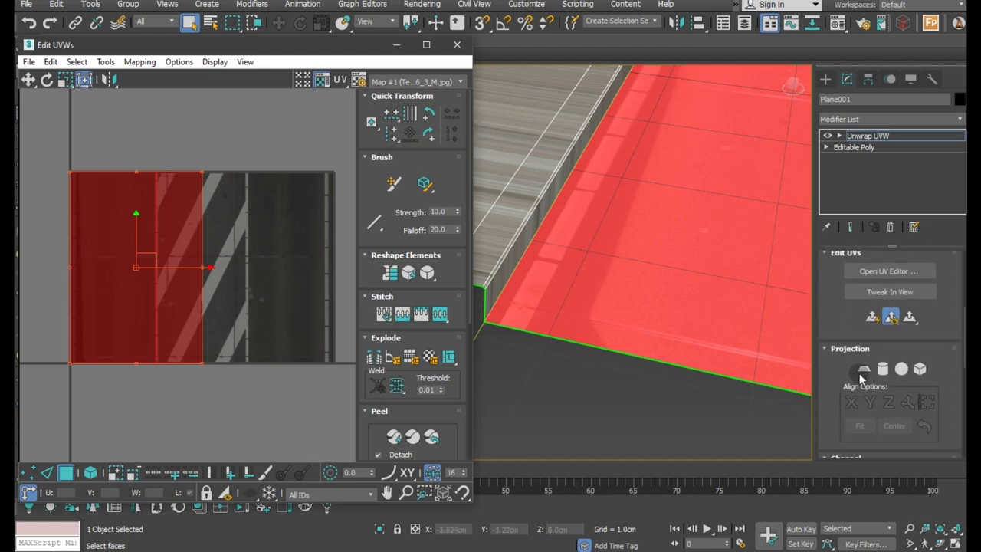
# Step: Apply a Planar projection to the road faces and fit it to them
pyautogui.click(863, 369)
pyautogui.click(888, 401)
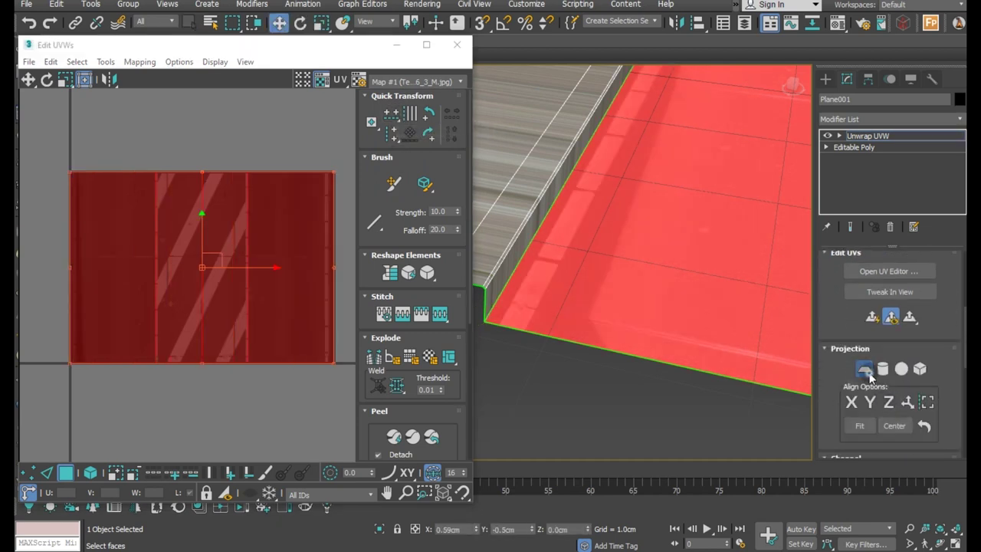
pyautogui.click(863, 368)
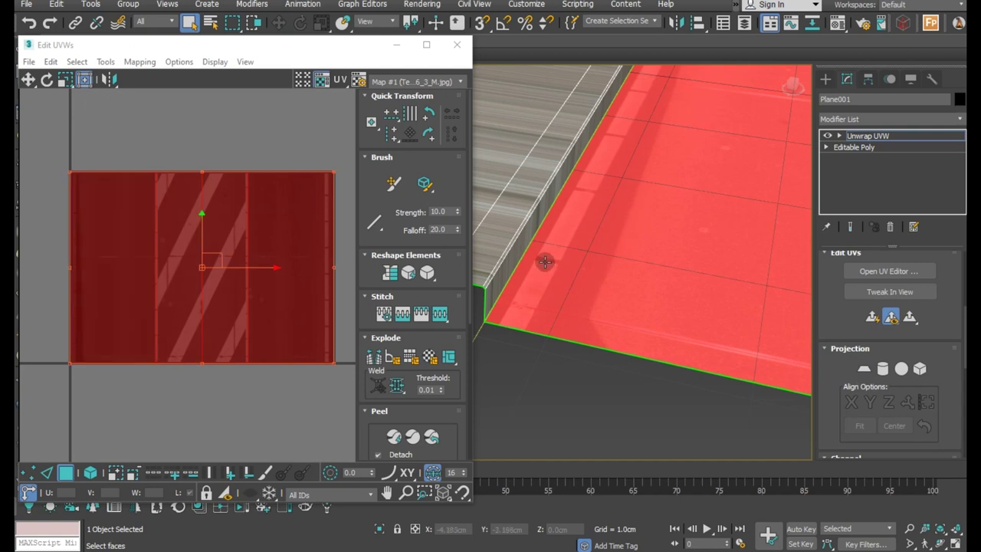
pyautogui.scroll(-5, 536, 260)
pyautogui.scroll(-2, 507, 265)
# Step: Flip the narrow middle column of road UV faces so the crosswalk stripes read correctly
pyautogui.click(243, 210)
pyautogui.click(206, 160)
pyautogui.click(196, 212)
pyautogui.rightClick(196, 212)
pyautogui.click(219, 197)
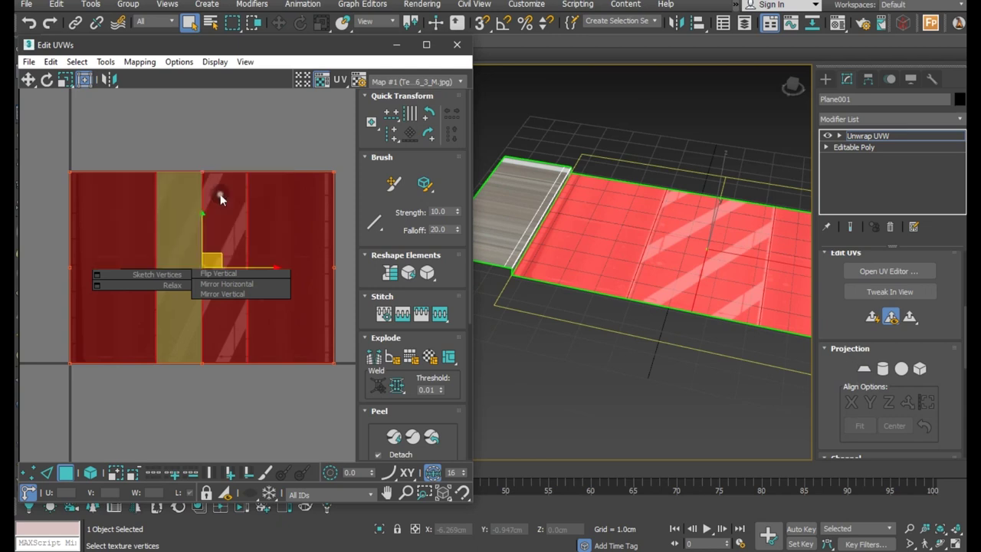
# Step: Orbit toward the sidewalk and marquee-select its faces
pyautogui.moveTo(682, 245)
pyautogui.keyDown('alt'); pyautogui.mouseDown(button='middle')
pyautogui.moveTo(725, 280)
pyautogui.moveTo(693, 261)
pyautogui.mouseUp(button='middle'); pyautogui.keyUp('alt')
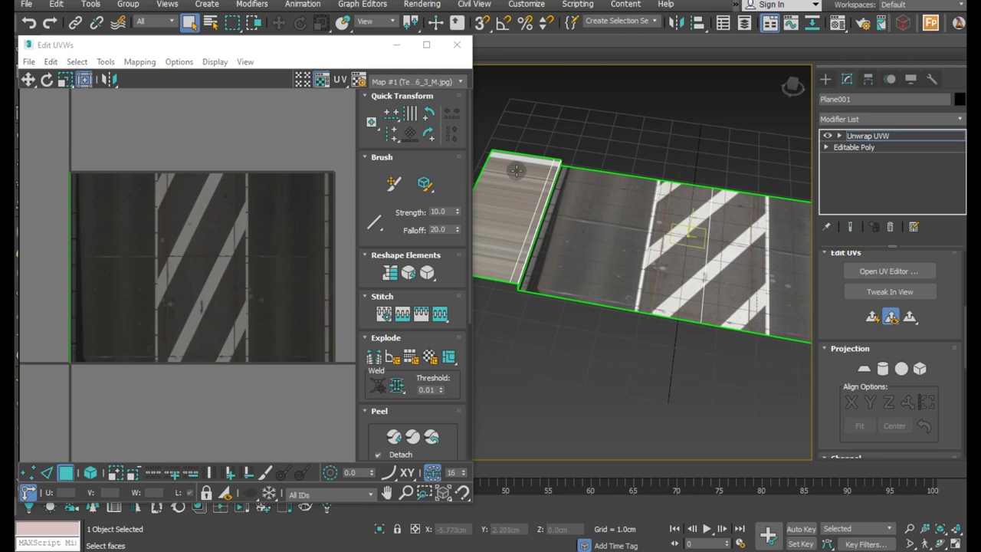
pyautogui.keyDown('alt'); pyautogui.moveTo(578, 209); pyautogui.dragTo(633, 203, button='middle'); pyautogui.keyUp('alt')
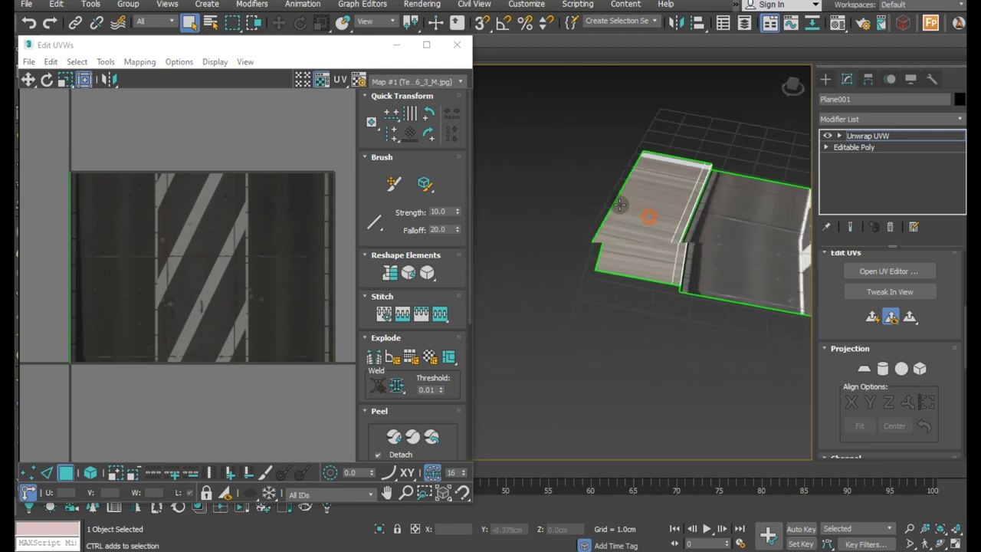
pyautogui.scroll(2, 633, 203)
pyautogui.moveTo(530, 166); pyautogui.dragTo(679, 274)
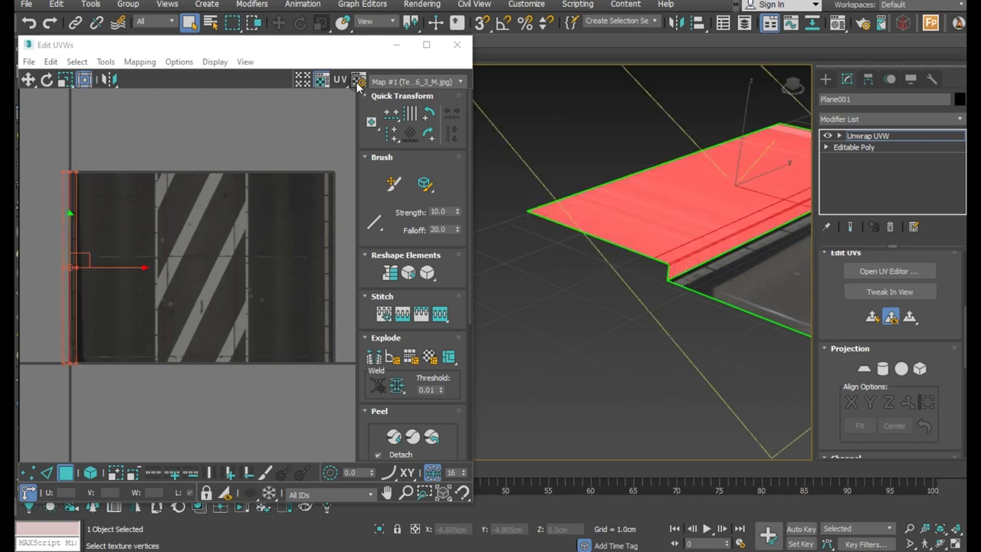
# Step: Show the Map #2 stone paving texture and apply a Z-aligned Planar projection to the sidewalk
pyautogui.click(396, 85)
pyautogui.click(396, 119)
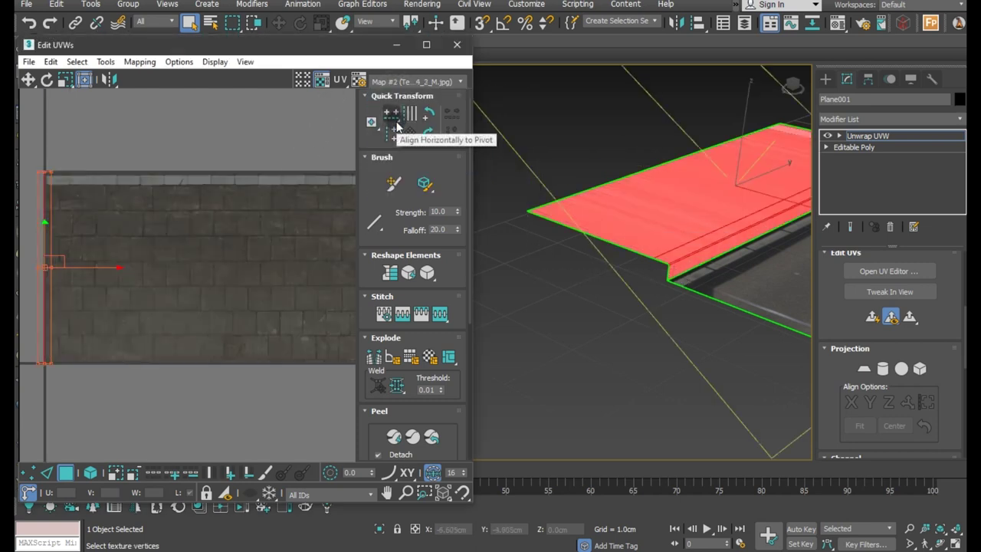
pyautogui.click(867, 370)
pyautogui.click(890, 401)
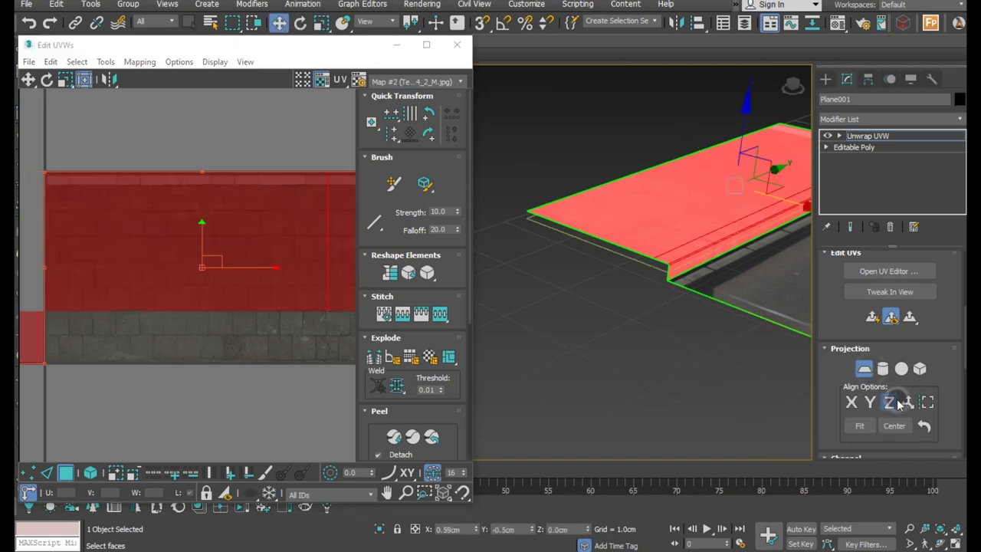
pyautogui.click(864, 370)
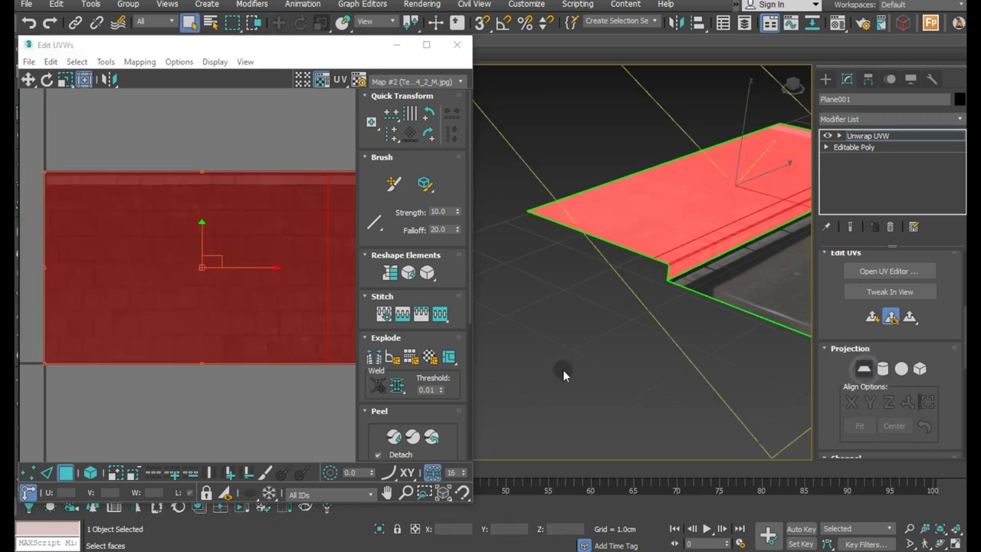
# Step: Select the sidewalk top UV faces in the UV editor
pyautogui.click(208, 410)
pyautogui.scroll(-2, 105, 310)
pyautogui.scroll(4, 715, 233)
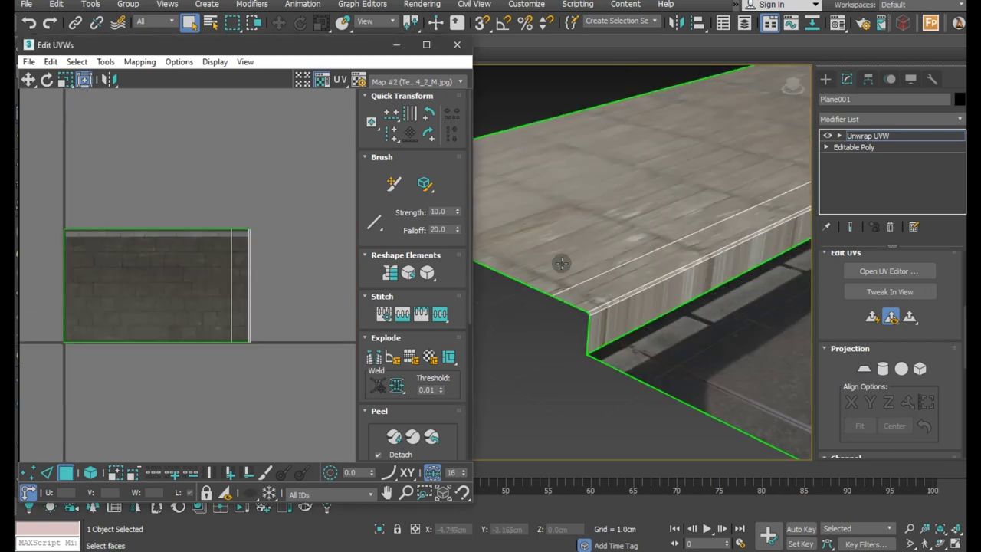
pyautogui.click(152, 299)
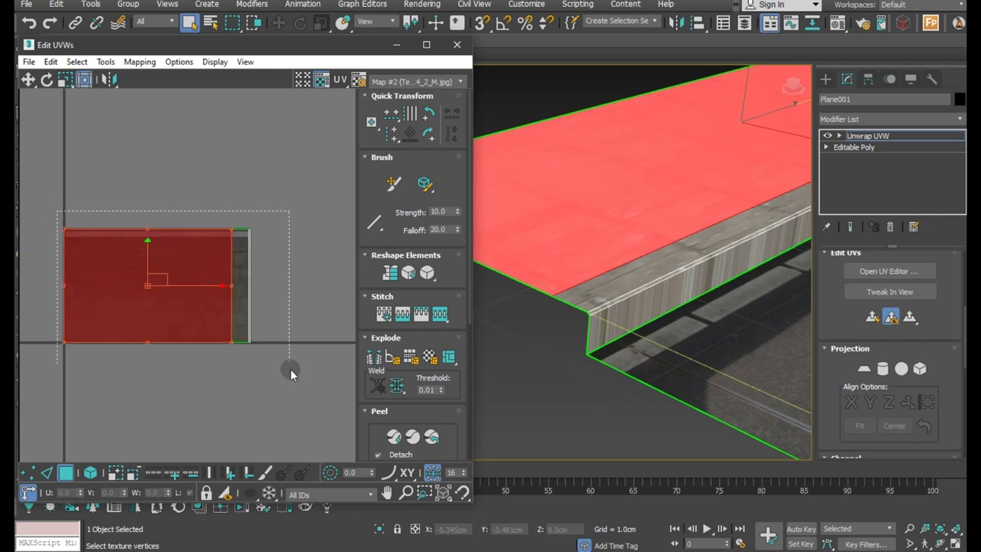
pyautogui.moveTo(291, 373); pyautogui.dragTo(290, 372)
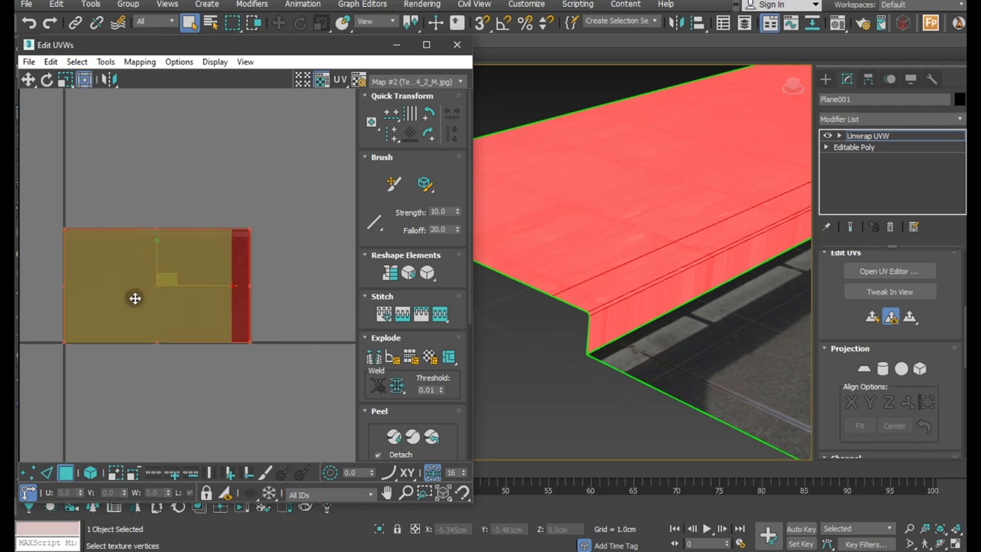
pyautogui.scroll(3, 192, 266)
pyautogui.click(309, 341)
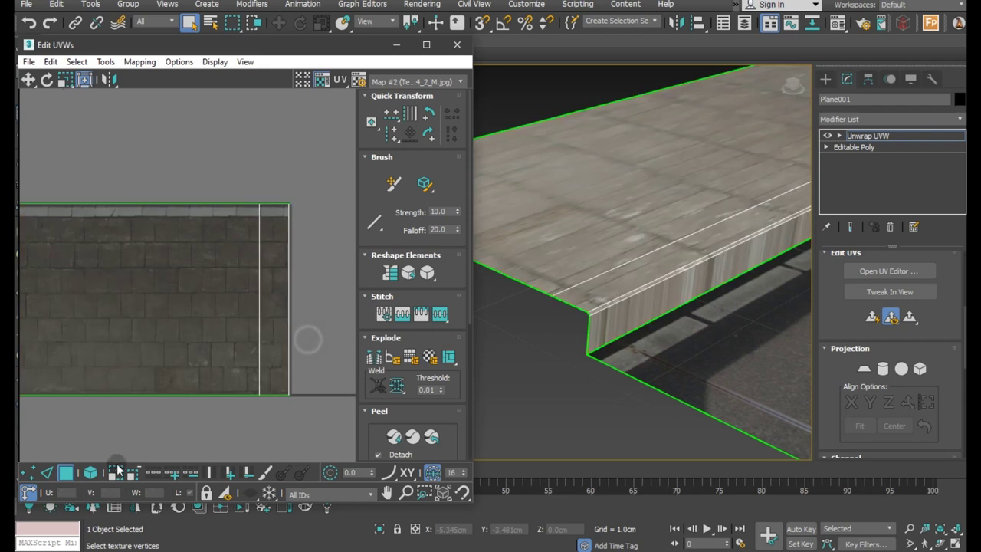
# Step: Pick the curb's vertical front face, then select the whole sidewalk UV element
pyautogui.click(61, 474)
pyautogui.click(545, 334)
pyautogui.click(596, 309)
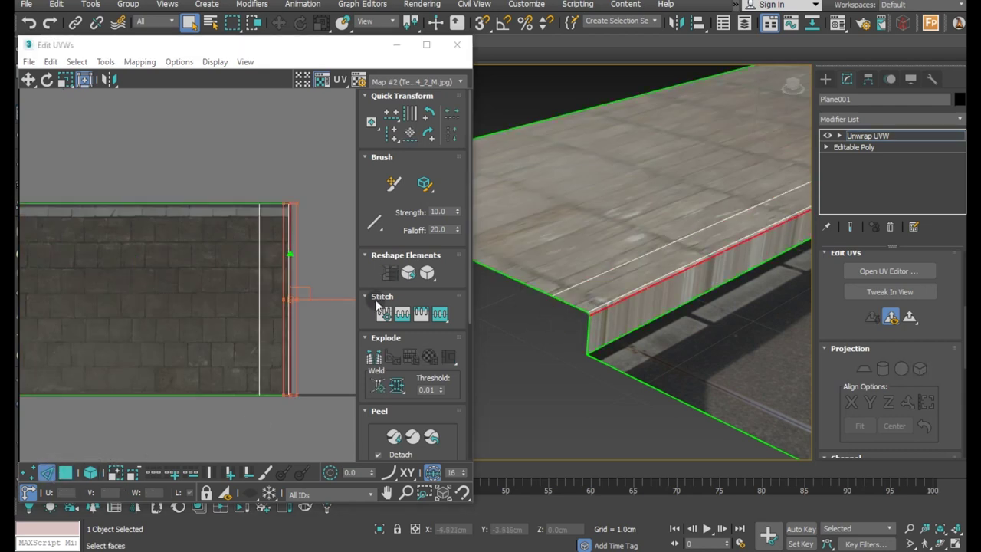
pyautogui.scroll(-1, 302, 276)
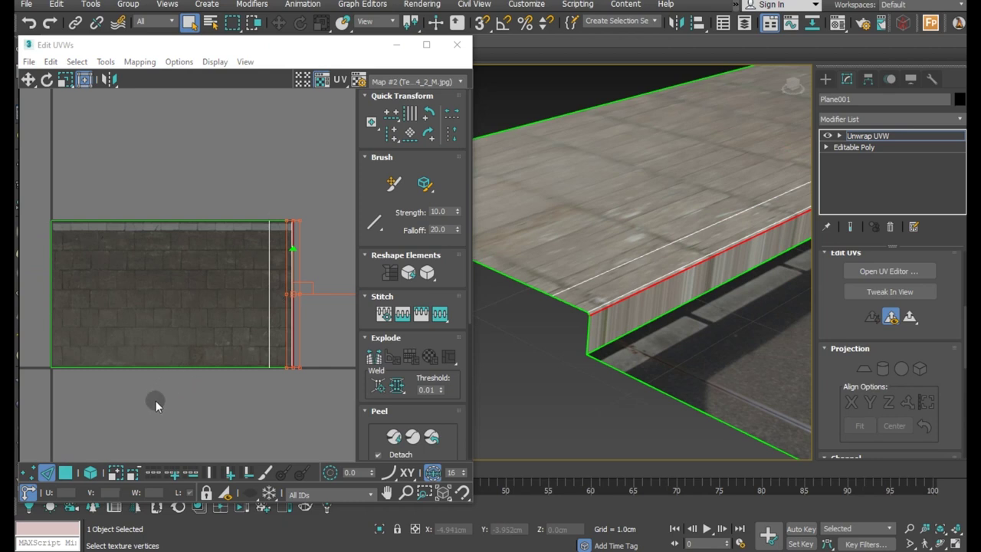
pyautogui.click(65, 473)
pyautogui.click(88, 473)
pyautogui.click(139, 341)
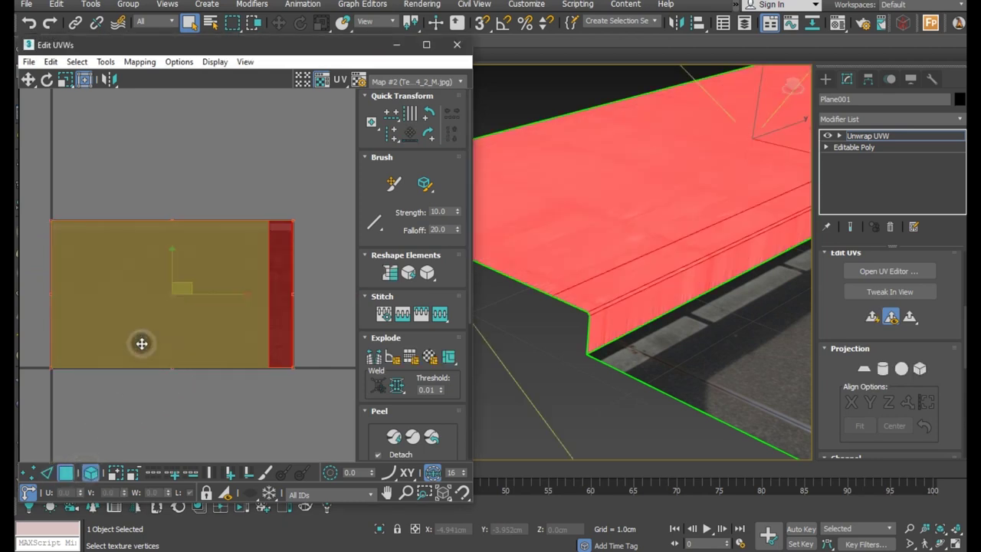
# Step: Rotate the sidewalk UVs 90 degrees using angle snap
pyautogui.click(50, 80)
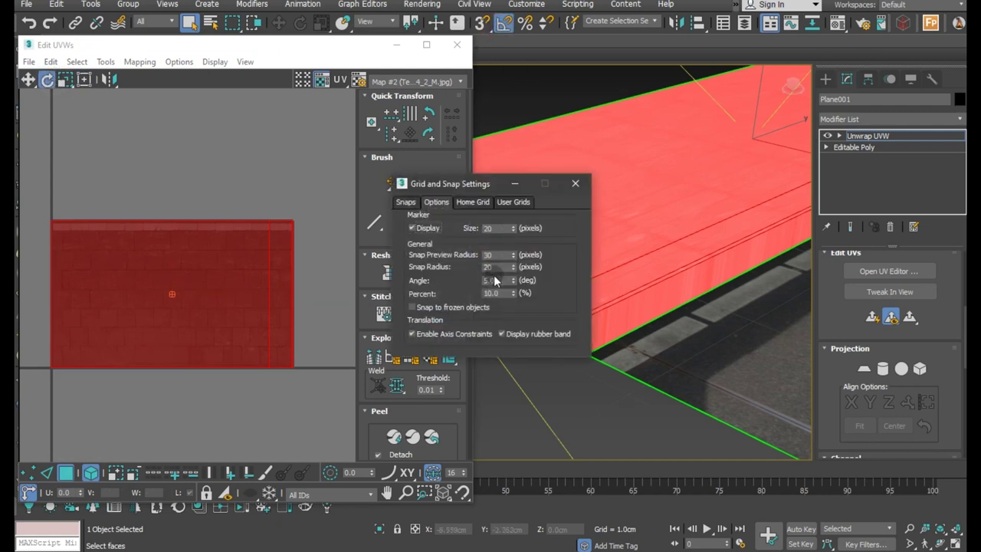
pyautogui.doubleClick(495, 280)
pyautogui.click(574, 187)
pyautogui.click(210, 314)
pyautogui.moveTo(100, 295); pyautogui.dragTo(112, 327)
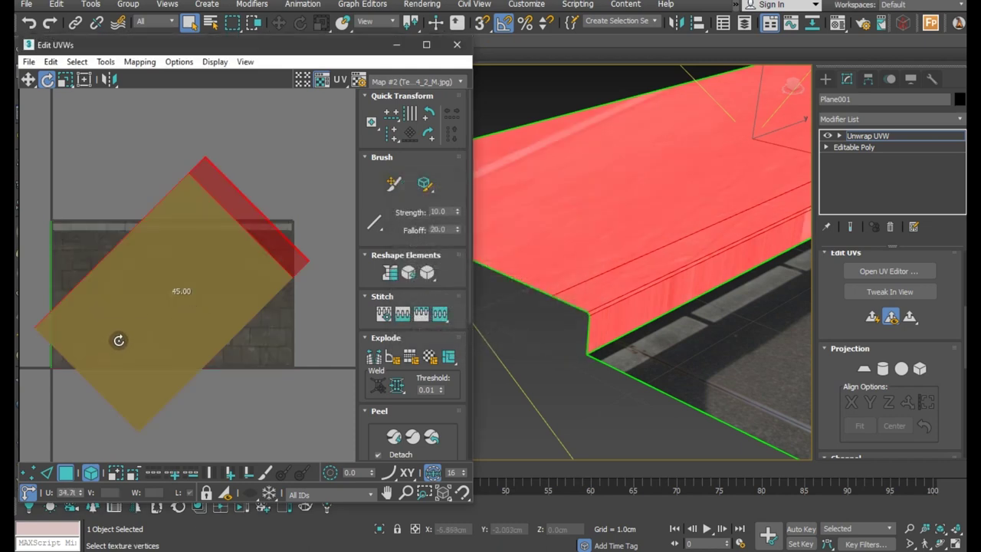
pyautogui.moveTo(131, 368); pyautogui.dragTo(189, 403)
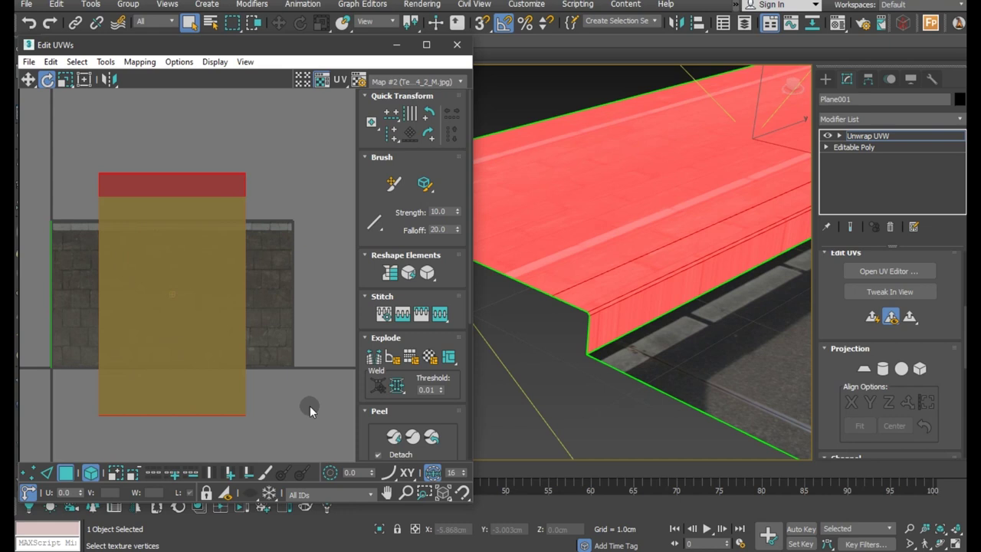
# Step: Pack the sidewalk UV shell into the texture tile
pyautogui.click(379, 411)
pyautogui.click(375, 453)
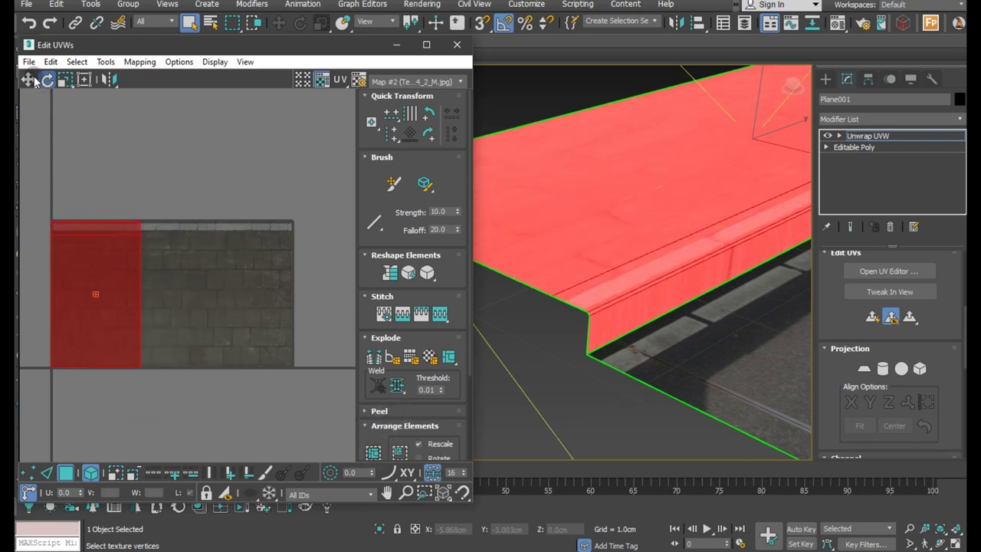
pyautogui.click(83, 81)
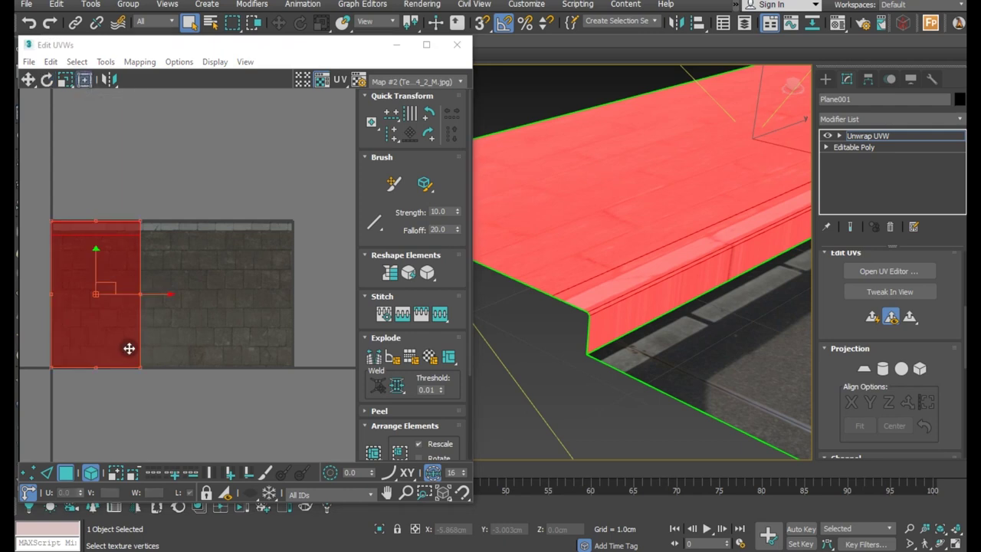
# Step: Stretch the curb's UV vertex column to the right and raise the bottom vertex row
pyautogui.click(97, 375)
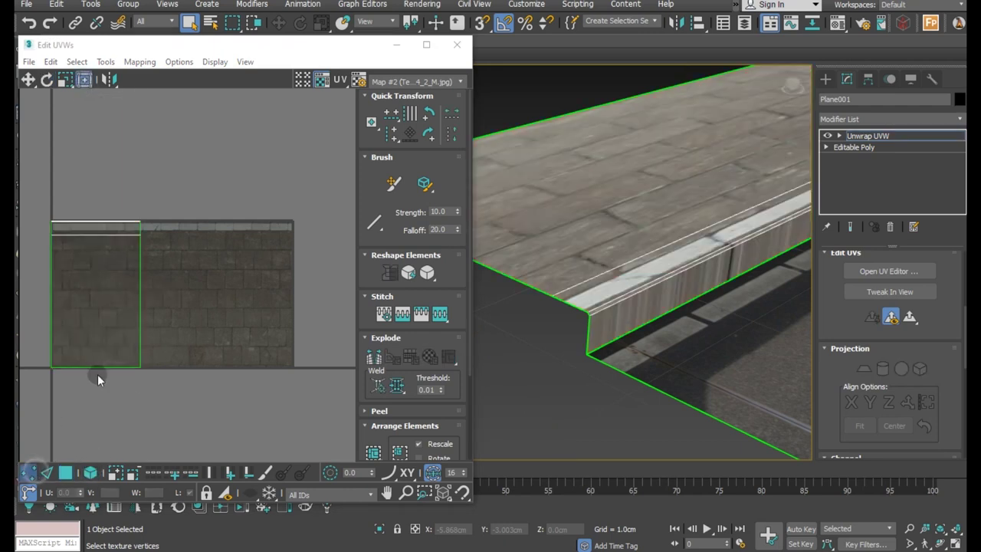
pyautogui.moveTo(111, 211); pyautogui.dragTo(196, 405)
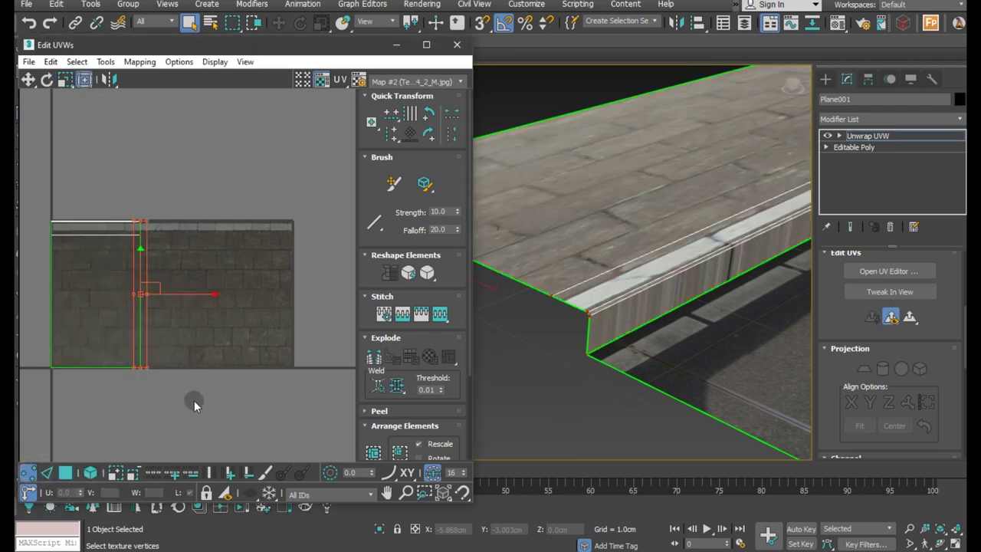
pyautogui.moveTo(209, 293); pyautogui.dragTo(362, 292)
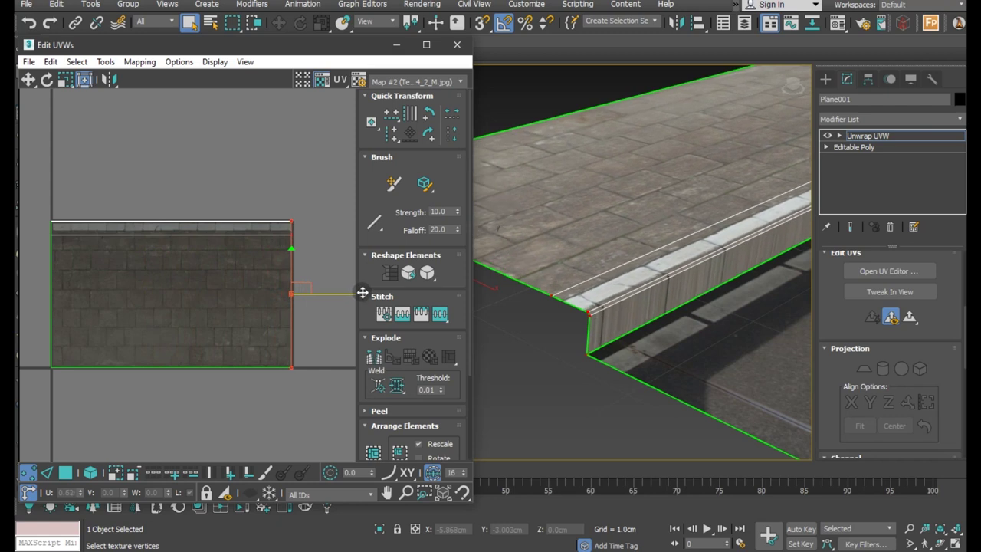
pyautogui.moveTo(362, 291); pyautogui.dragTo(366, 298)
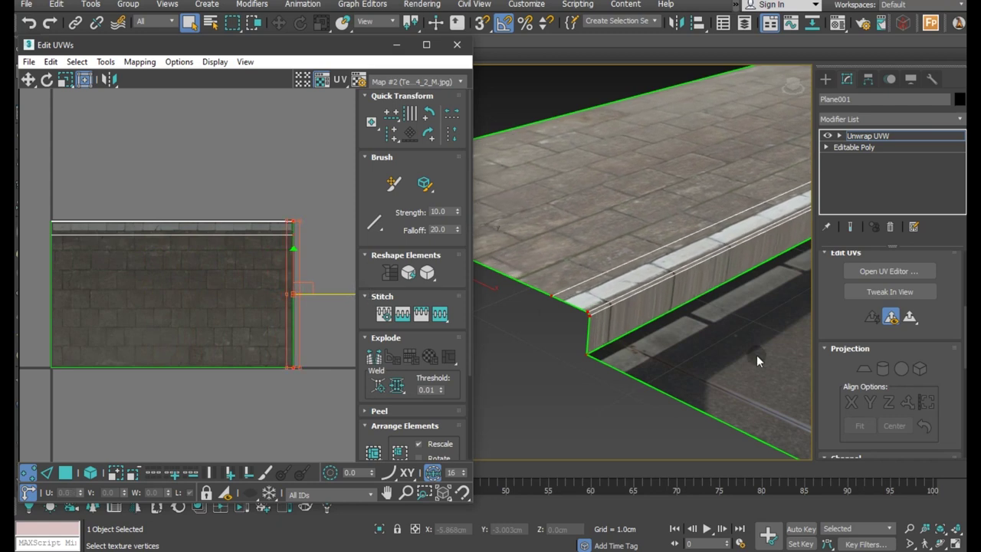
pyautogui.scroll(5, 690, 354)
pyautogui.moveTo(697, 394); pyautogui.dragTo(670, 414, button='middle')
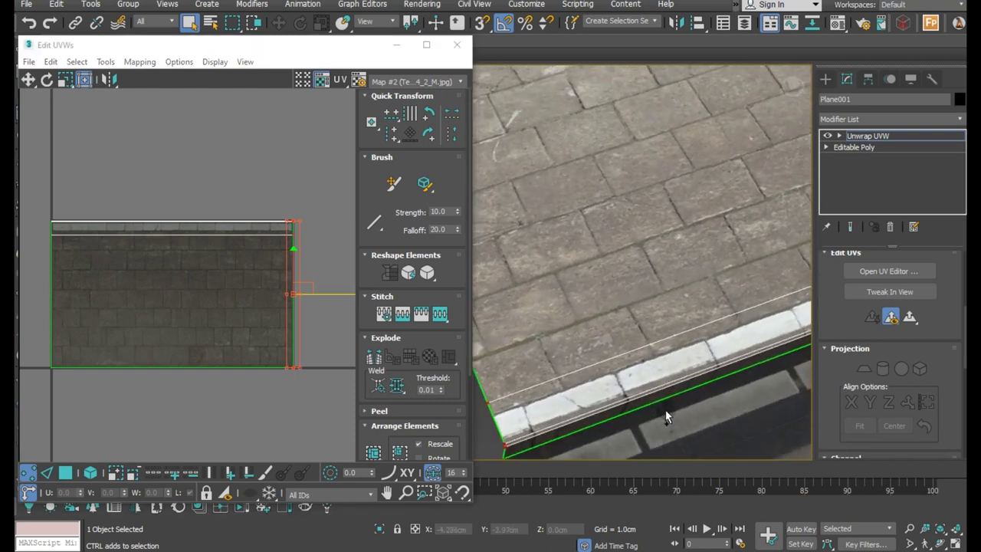
pyautogui.moveTo(440, 396); pyautogui.dragTo(437, 394)
pyautogui.moveTo(173, 336); pyautogui.dragTo(174, 318)
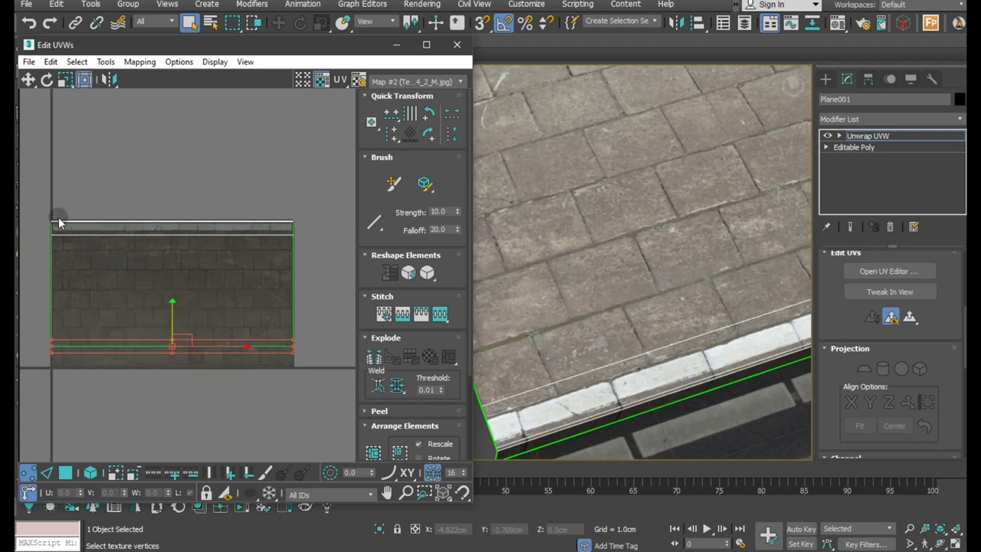
pyautogui.moveTo(57, 222); pyautogui.dragTo(45, 269, button='middle')
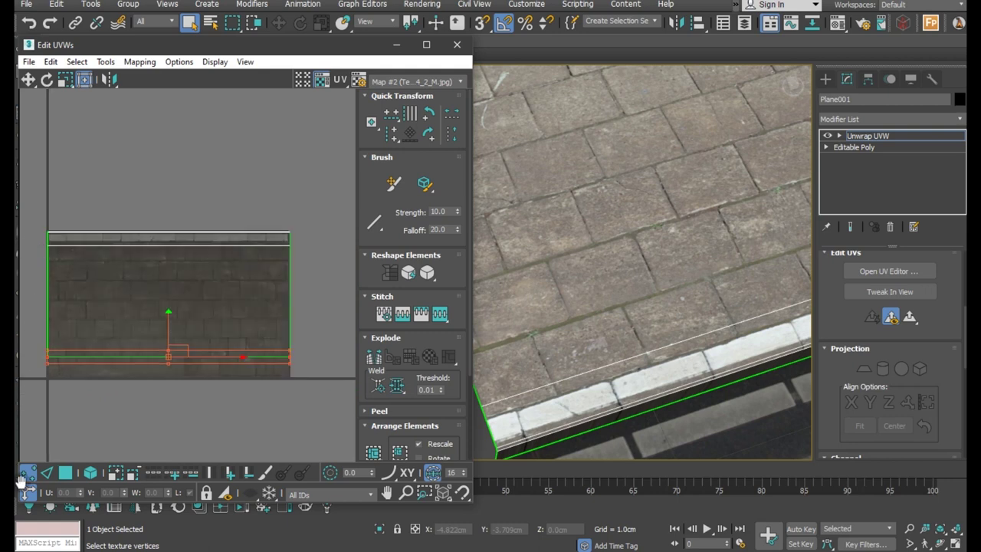
# Step: Move the curb's inner UV edge up to meet the white curb-stone strip
pyautogui.click(45, 473)
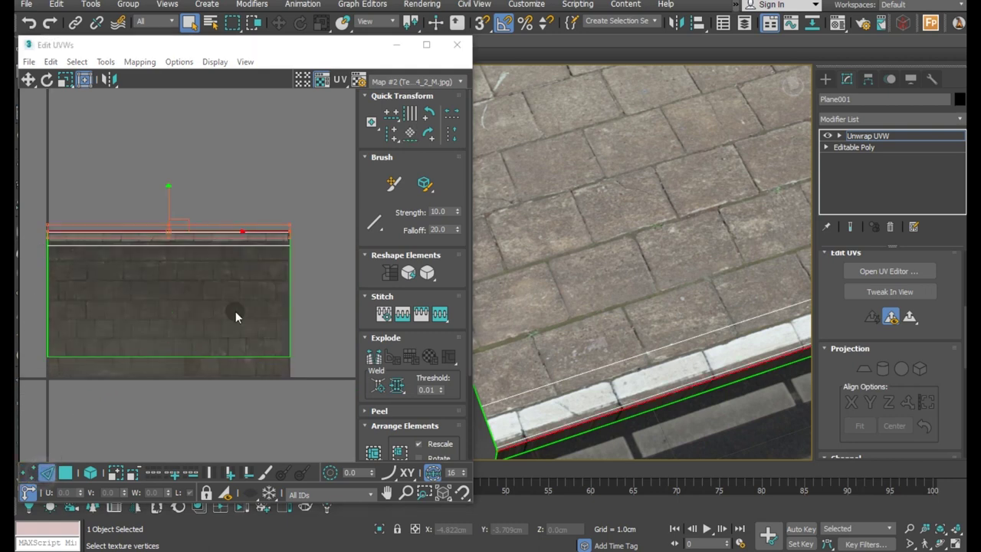
pyautogui.click(186, 246)
pyautogui.scroll(3, 186, 246)
pyautogui.scroll(1, 153, 234)
pyautogui.scroll(2, 160, 229)
pyautogui.moveTo(161, 245); pyautogui.dragTo(155, 225)
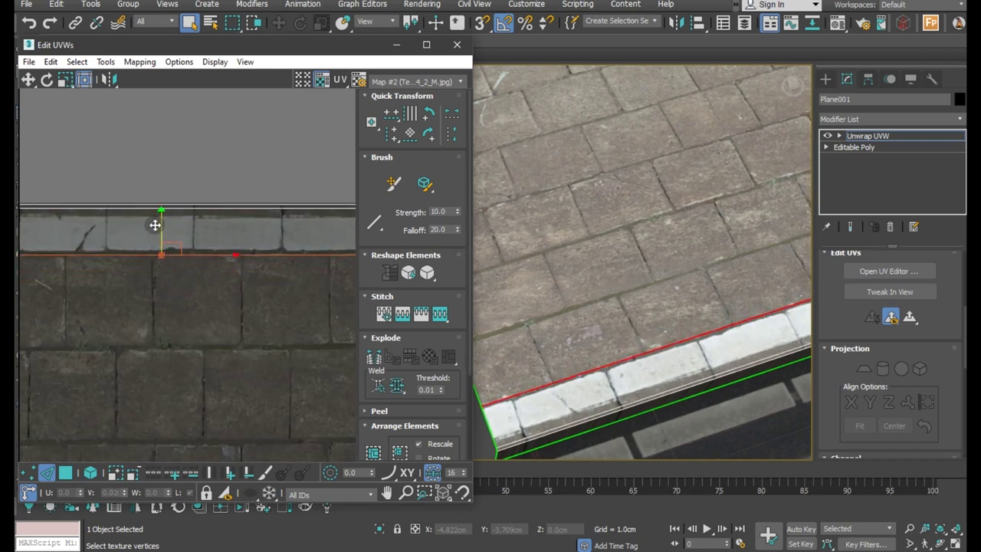
pyautogui.moveTo(155, 225); pyautogui.dragTo(157, 225)
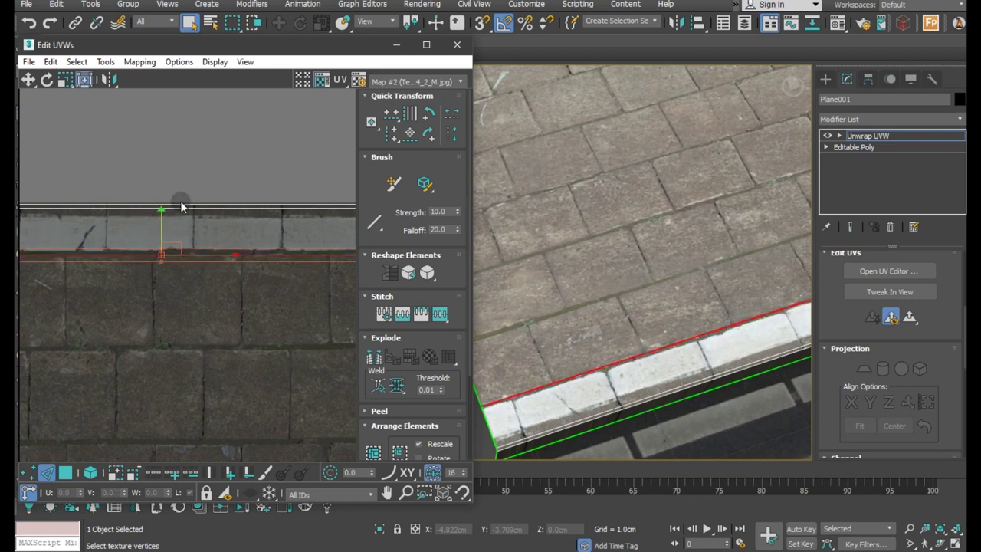
pyautogui.click(197, 230)
# Step: Orbit to the curb's front face and widen the Edit UVWs window
pyautogui.scroll(-5, 576, 323)
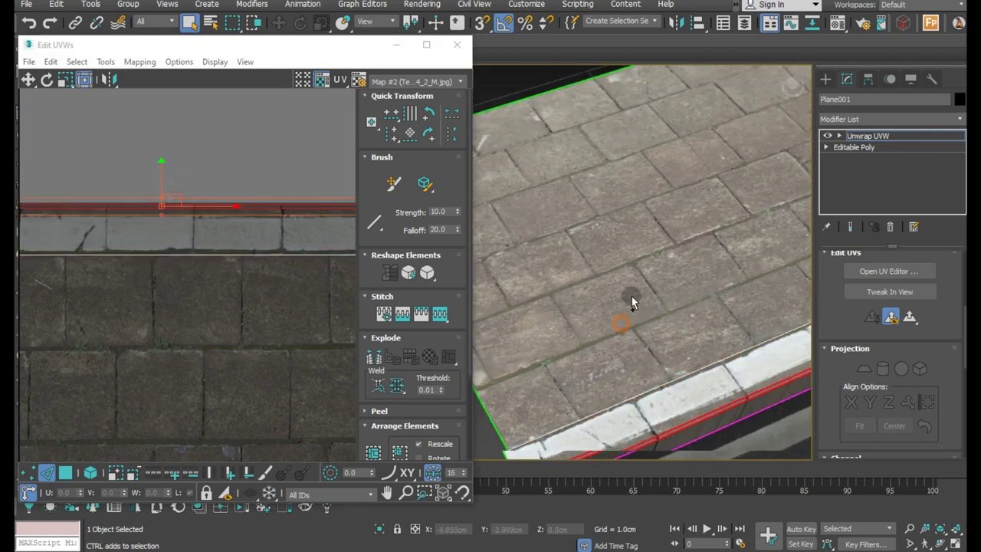
pyautogui.keyDown('alt'); pyautogui.moveTo(631, 299); pyautogui.dragTo(633, 264, button='middle'); pyautogui.keyUp('alt')
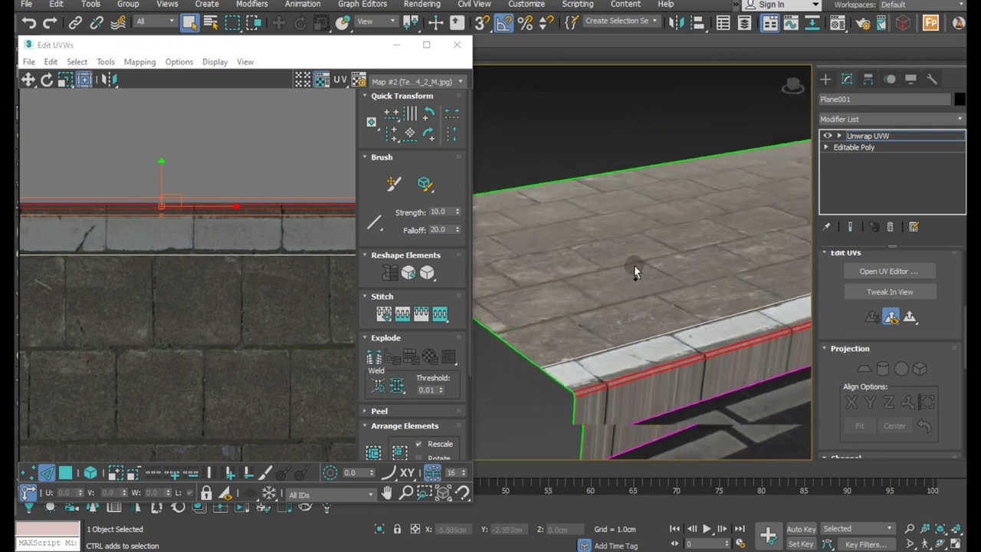
pyautogui.click(630, 399)
pyautogui.scroll(-2, 245, 233)
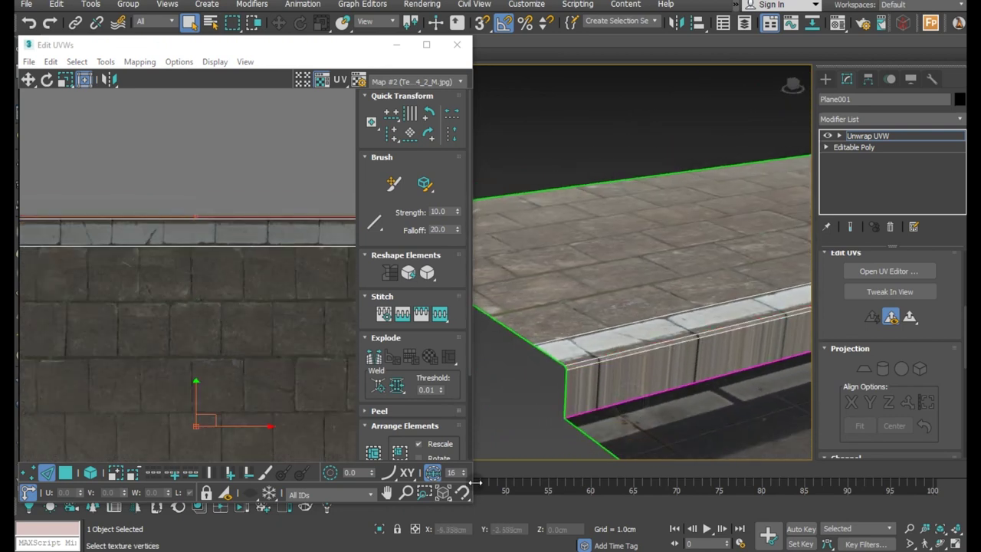
pyautogui.moveTo(470, 518); pyautogui.dragTo(556, 518)
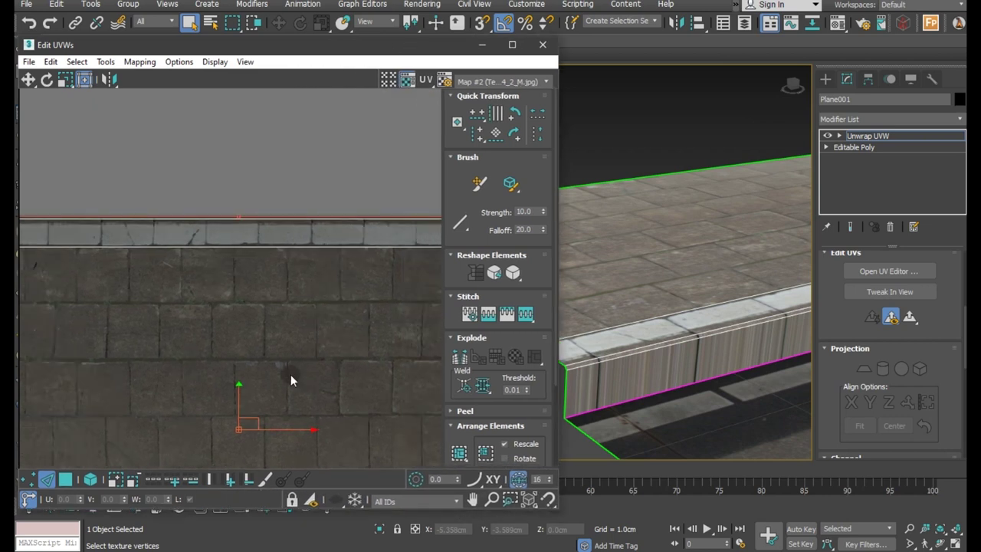
pyautogui.scroll(-1, 290, 374)
pyautogui.scroll(-3, 127, 295)
pyautogui.click(64, 311)
pyautogui.scroll(3, 84, 295)
pyautogui.scroll(3, 72, 280)
pyautogui.scroll(3, 73, 285)
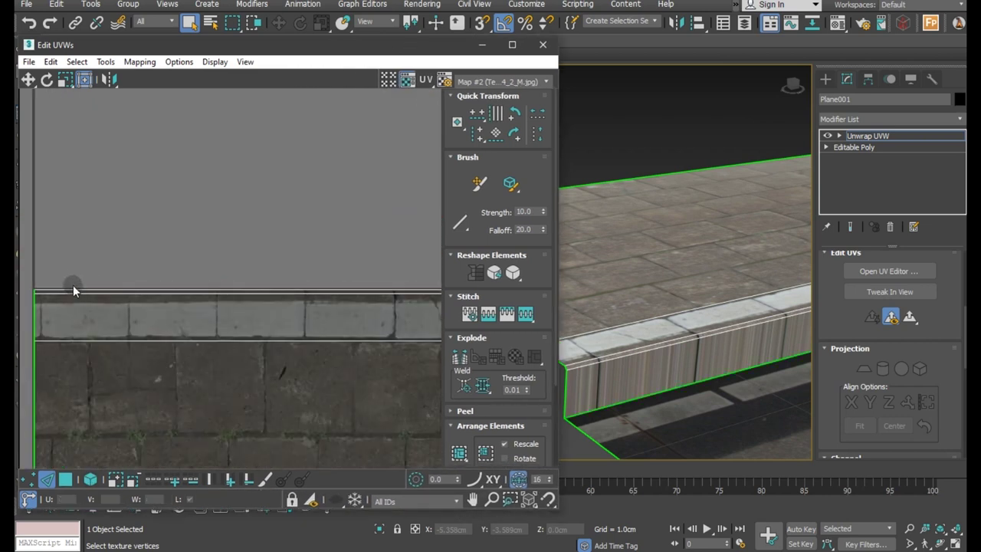
# Step: Select the curb's top UV edge and lower it slightly, undoing a first attempt
pyautogui.moveTo(97, 306); pyautogui.dragTo(97, 292)
pyautogui.click(89, 287)
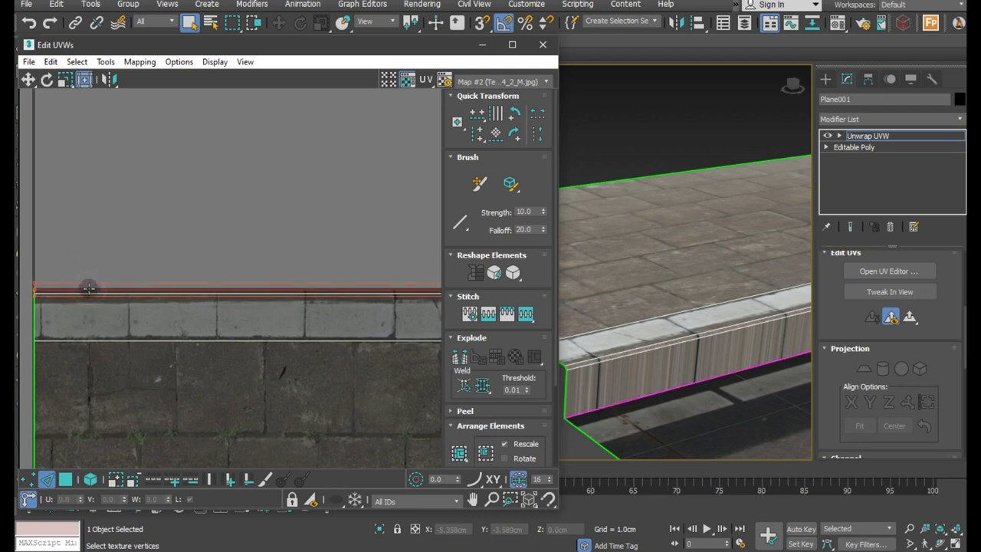
pyautogui.scroll(1, 338, 305)
pyautogui.scroll(1, 353, 303)
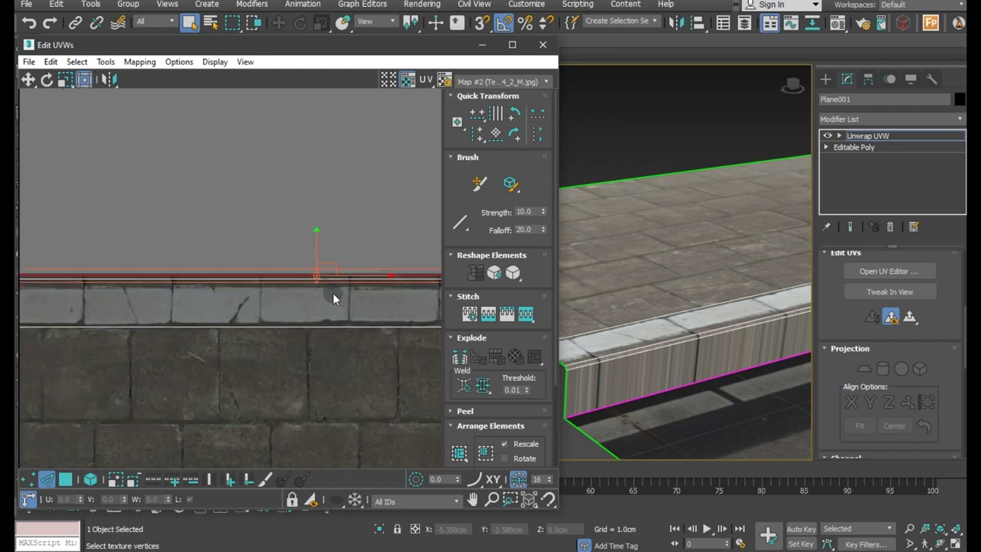
pyautogui.scroll(1, 311, 284)
pyautogui.moveTo(272, 241); pyautogui.dragTo(299, 300)
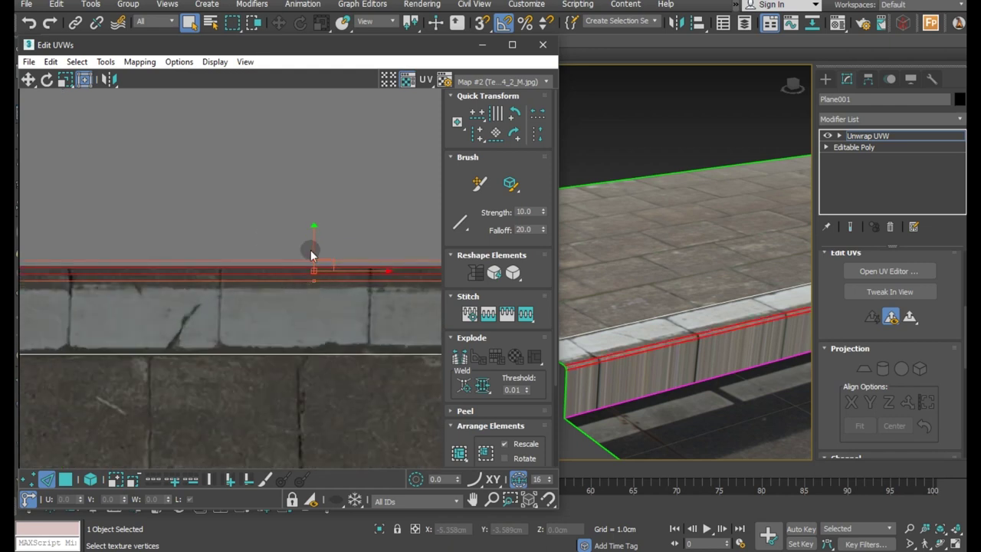
pyautogui.moveTo(314, 237)
pyautogui.mouseDown()
pyautogui.moveTo(311, 340)
pyautogui.moveTo(306, 235)
pyautogui.mouseUp()
pyautogui.click(29, 24)
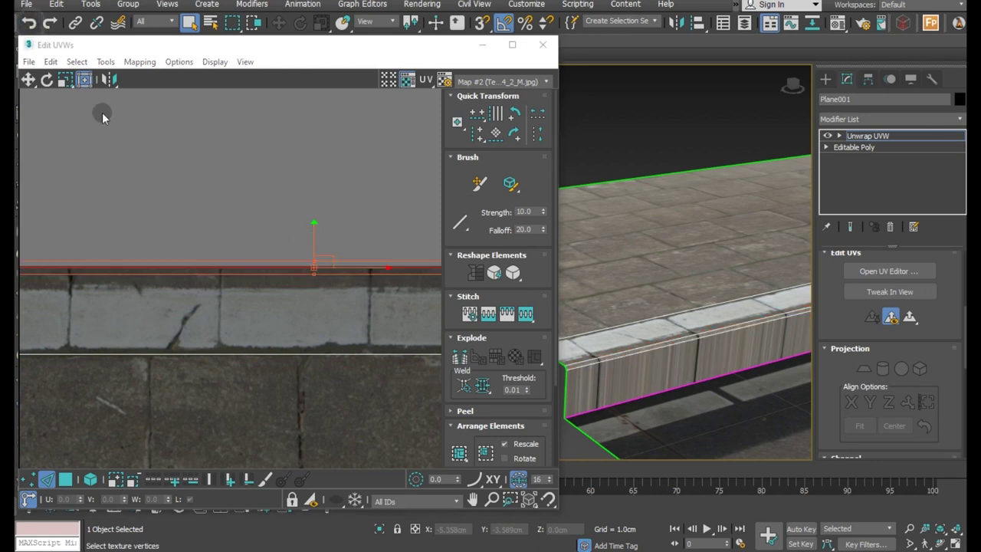
pyautogui.click(145, 168)
pyautogui.click(302, 266)
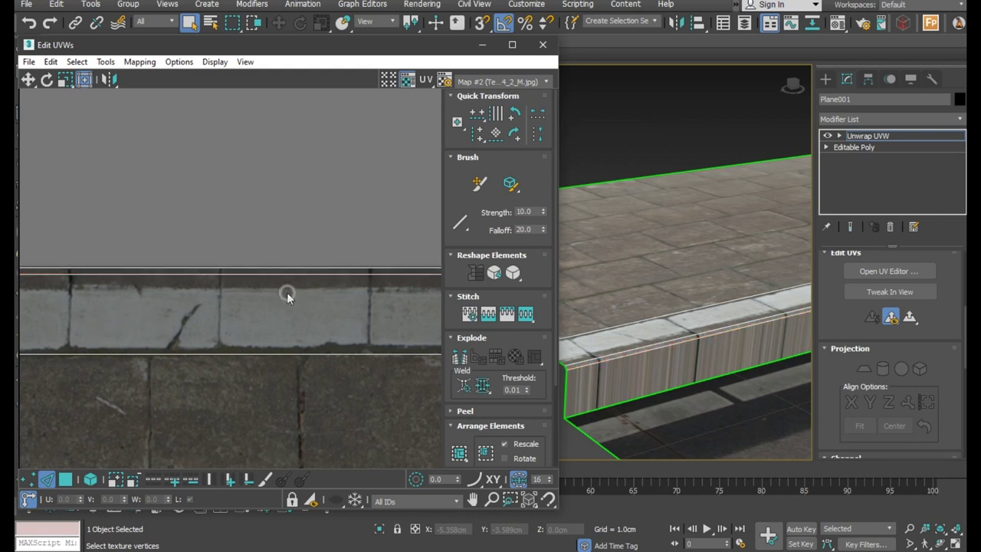
pyautogui.moveTo(284, 267); pyautogui.dragTo(284, 274)
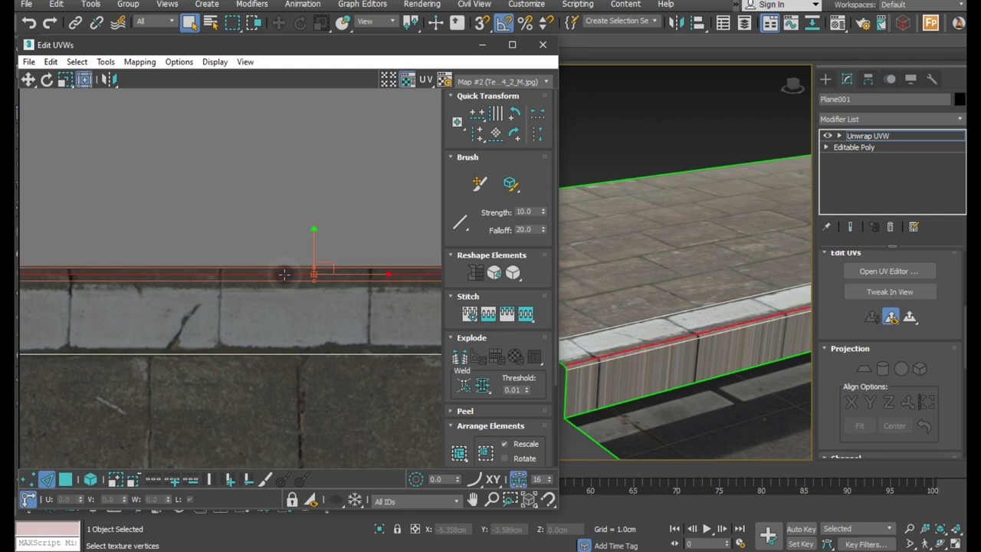
# Step: Try moving the curb's UV shell up slightly, then undo it
pyautogui.click(593, 411)
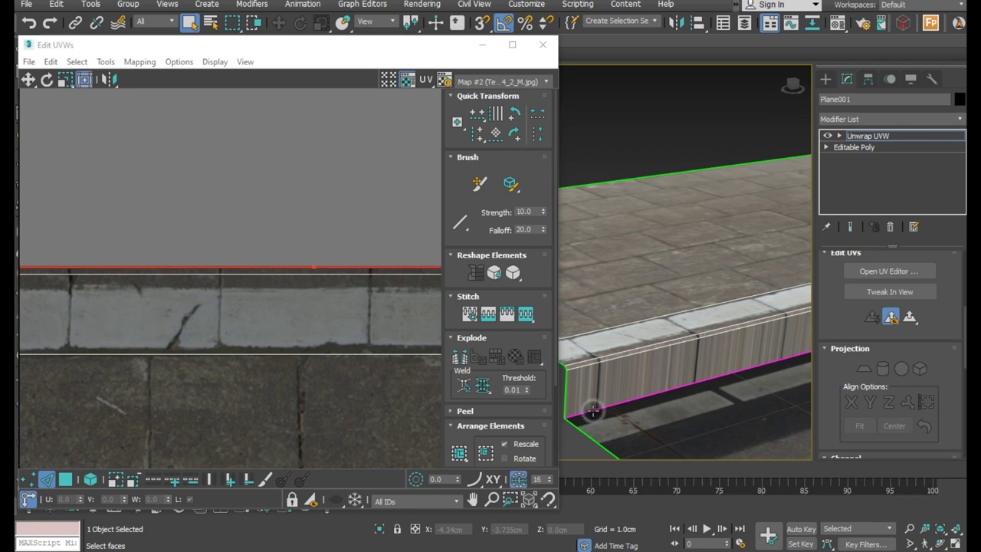
pyautogui.scroll(-2, 218, 249)
pyautogui.scroll(-2, 204, 255)
pyautogui.scroll(-2, 203, 253)
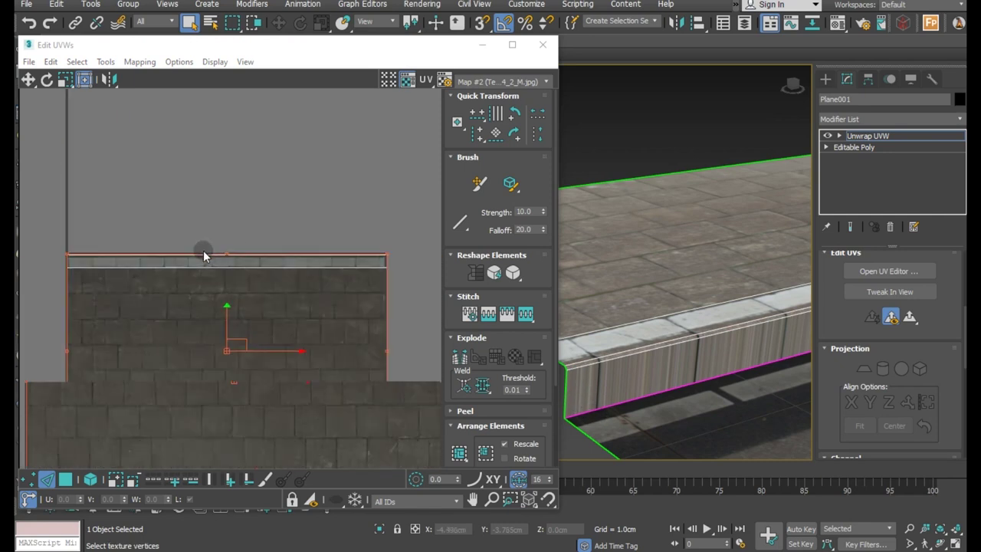
pyautogui.scroll(-1, 203, 250)
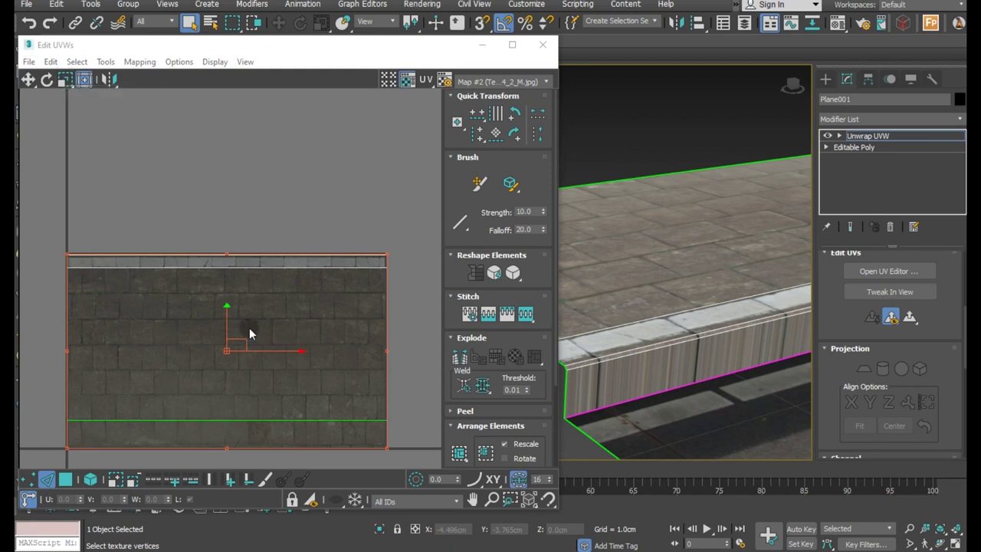
pyautogui.moveTo(228, 320); pyautogui.dragTo(227, 324)
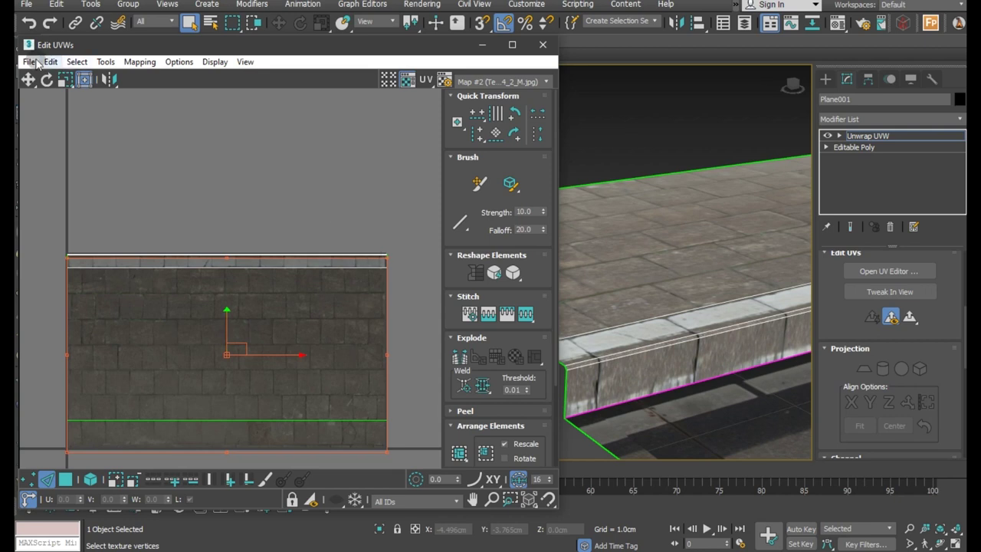
pyautogui.click(29, 23)
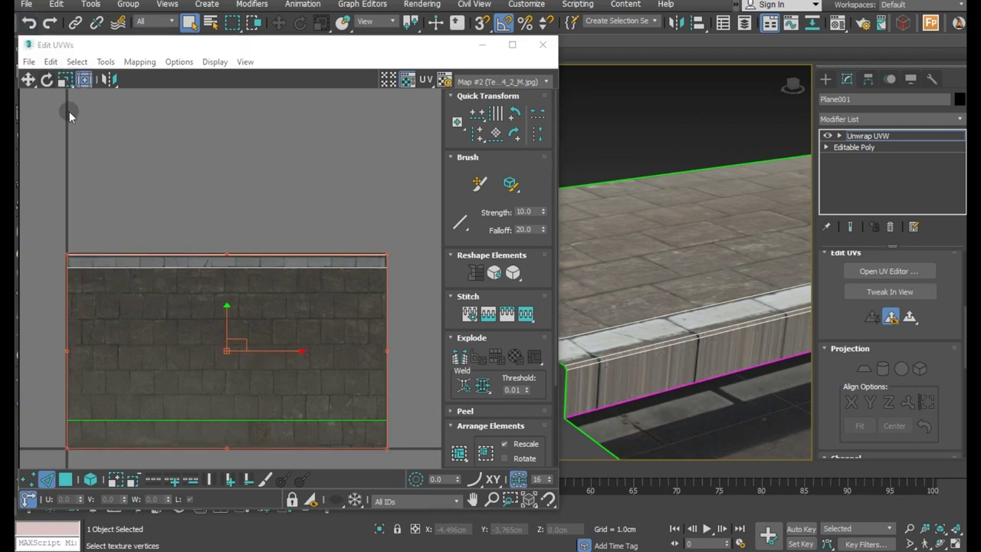
pyautogui.click(89, 148)
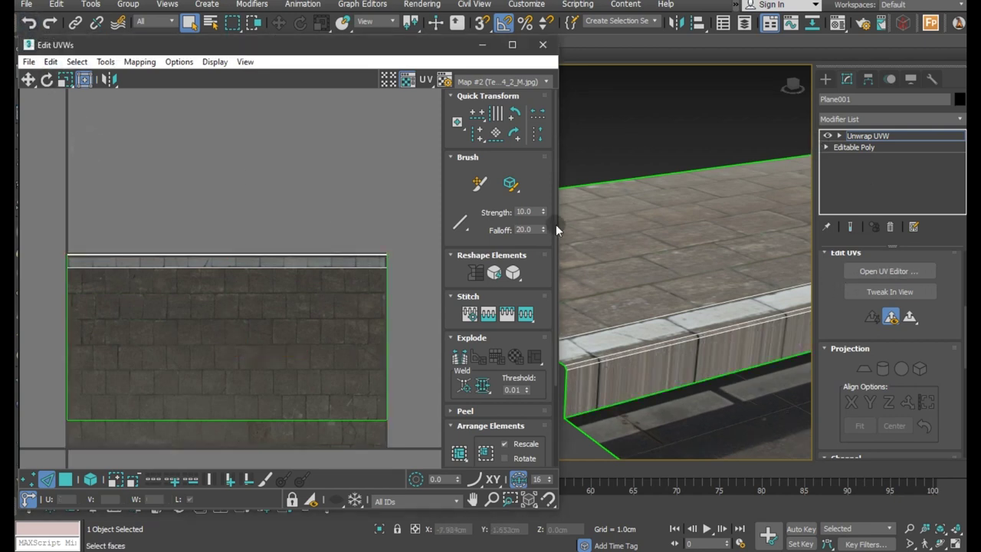
# Step: In face mode, select the curb's stretched side face
pyautogui.click(66, 478)
pyautogui.click(270, 347)
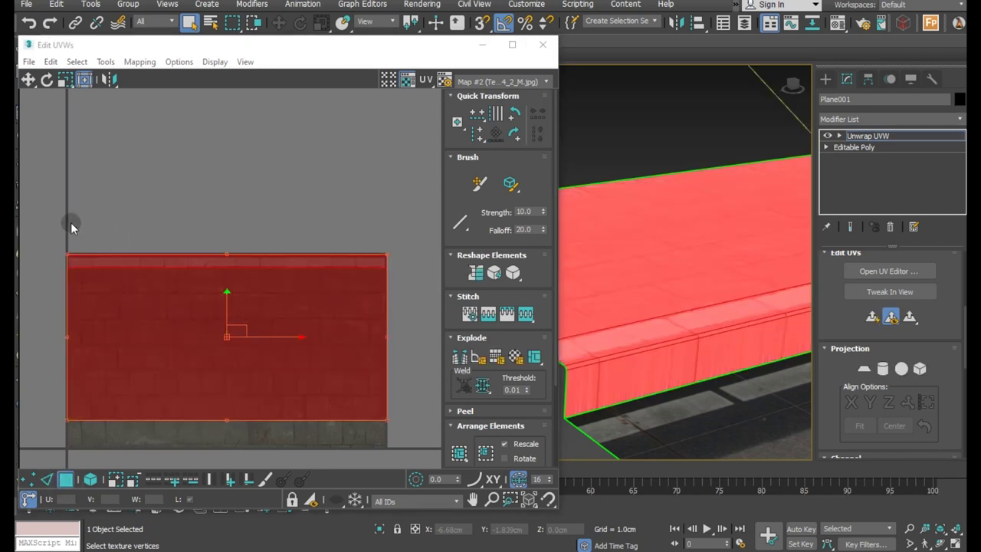
pyautogui.click(62, 222)
pyautogui.scroll(2, 57, 244)
pyautogui.scroll(2, 73, 247)
pyautogui.scroll(2, 81, 248)
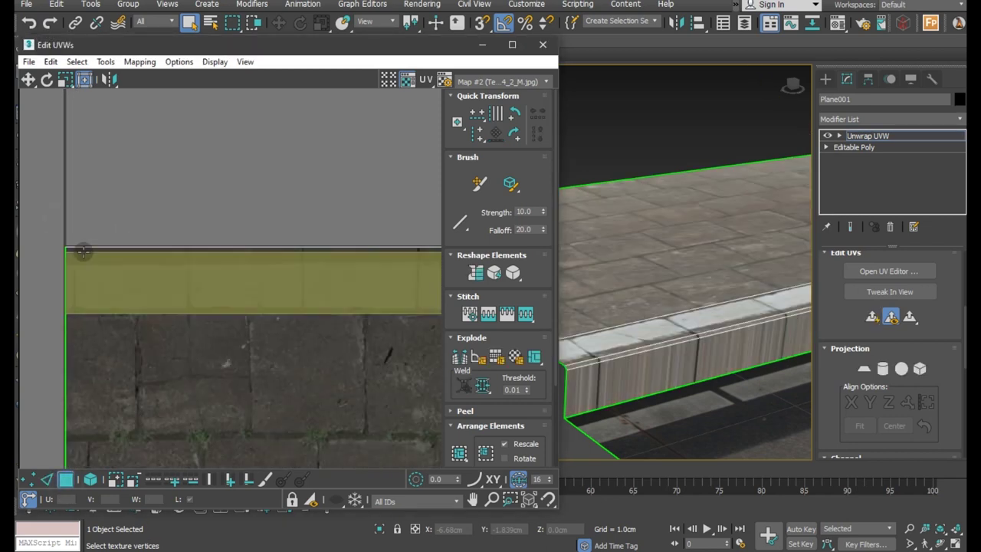
pyautogui.click(84, 249)
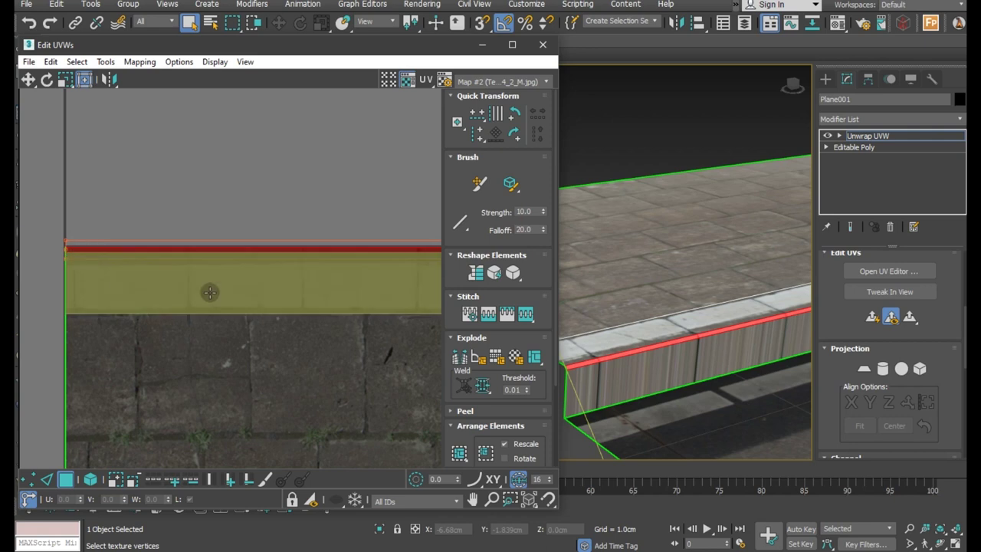
pyautogui.click(596, 375)
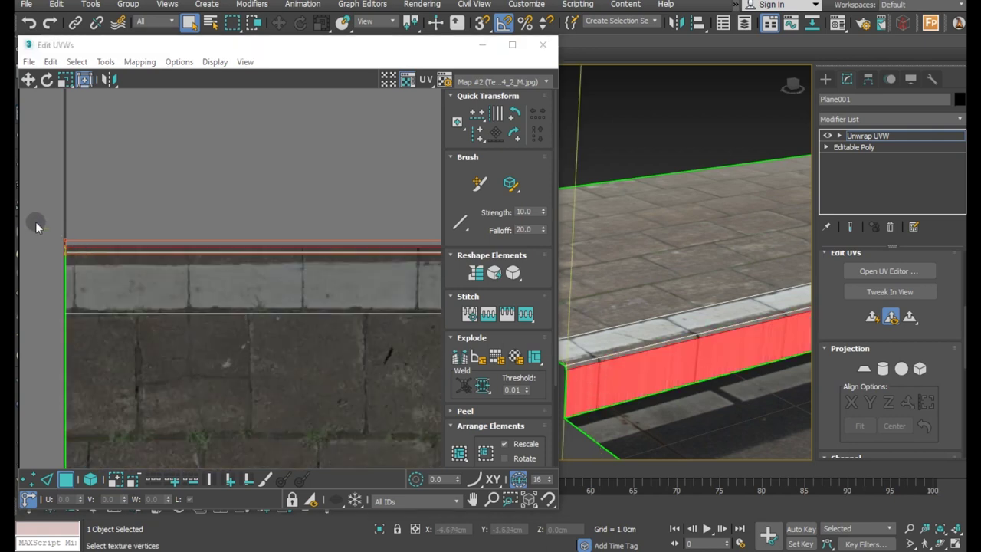
pyautogui.scroll(-3, 623, 324)
pyautogui.moveTo(623, 324)
pyautogui.keyDown('alt'); pyautogui.mouseDown(button='middle')
pyautogui.moveTo(632, 326)
pyautogui.moveTo(603, 324)
pyautogui.mouseUp(button='middle'); pyautogui.keyUp('alt')
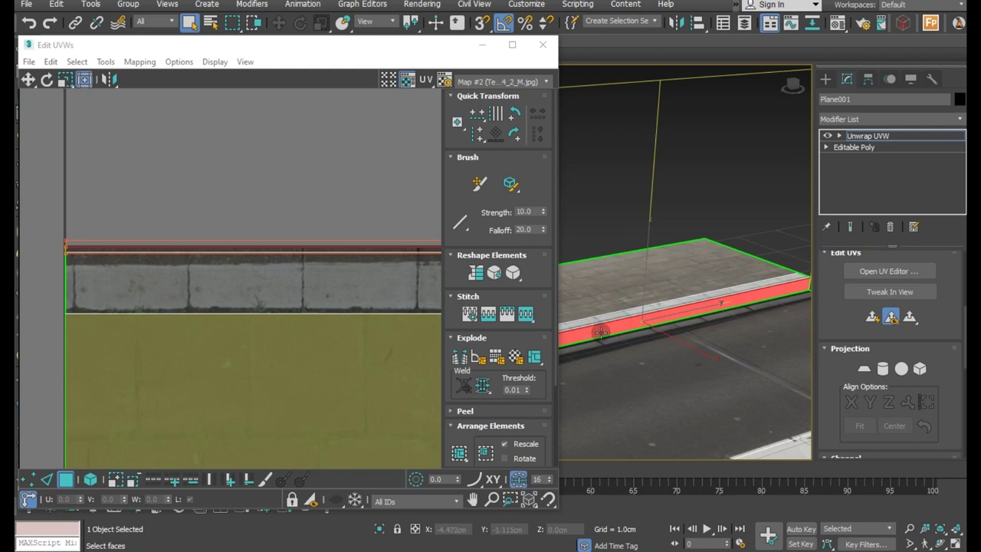
pyautogui.scroll(-3, 164, 245)
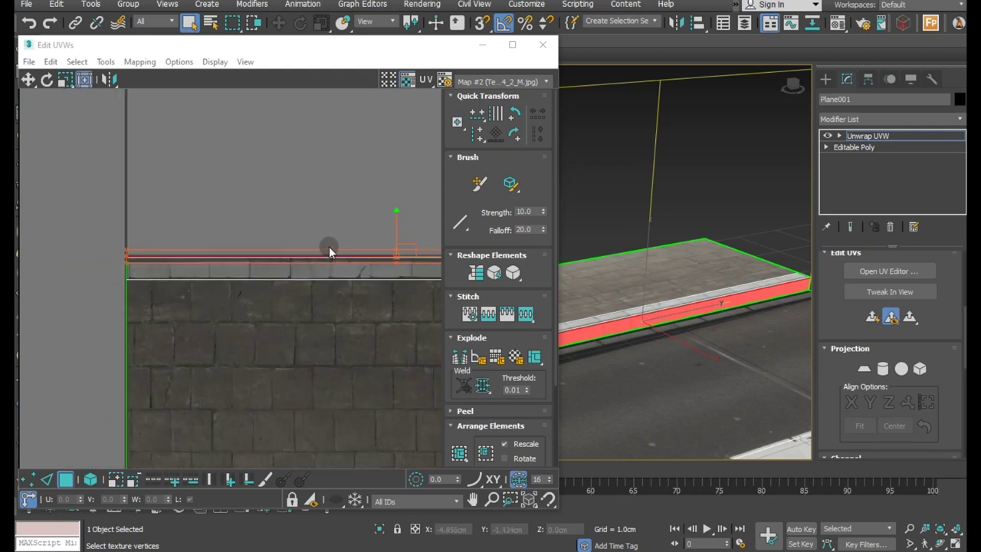
# Step: Break the curb side face off as a separate UV piece
pyautogui.rightClick(405, 249)
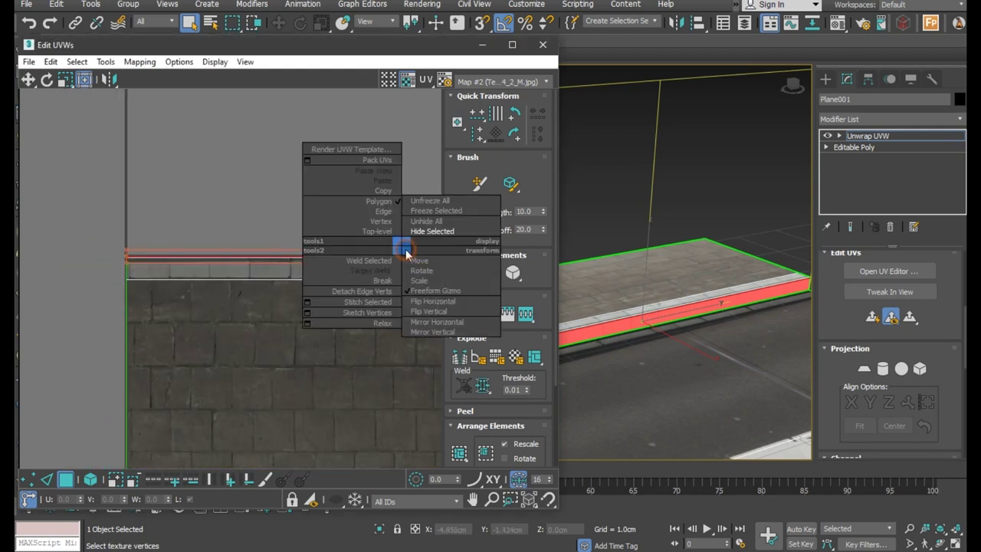
pyautogui.click(359, 285)
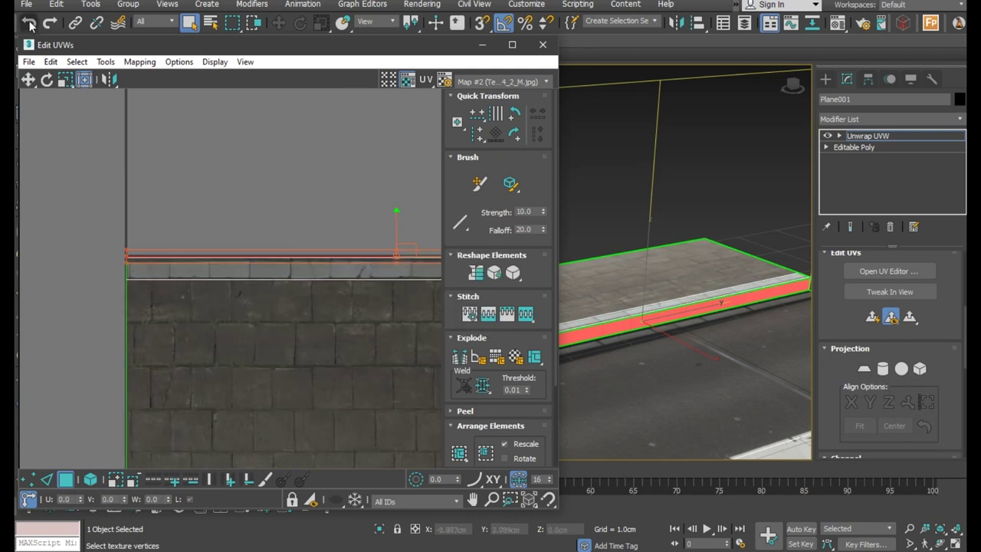
pyautogui.click(104, 61)
# Step: Relax the curb side UVs, apply the result and pack them
pyautogui.click(126, 285)
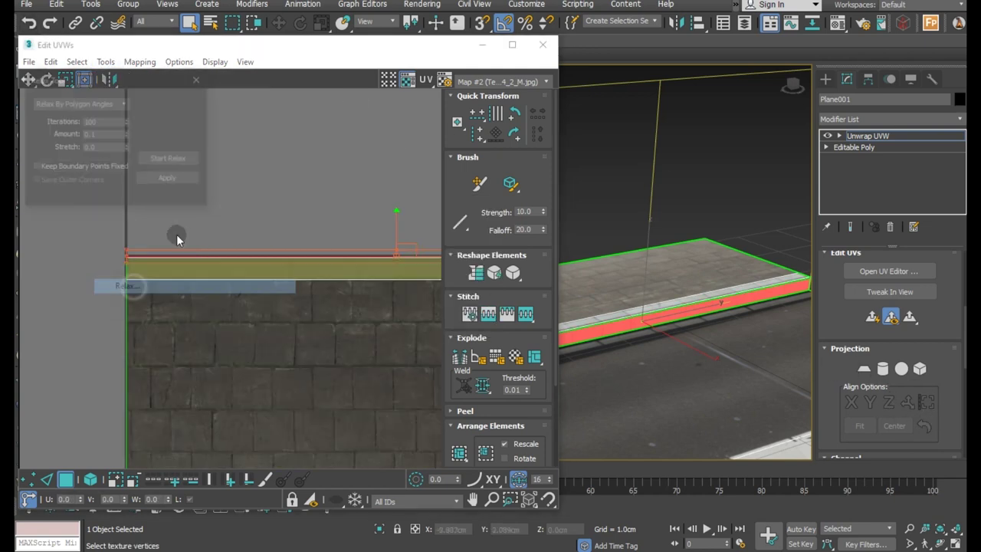
pyautogui.click(167, 159)
pyautogui.click(167, 159)
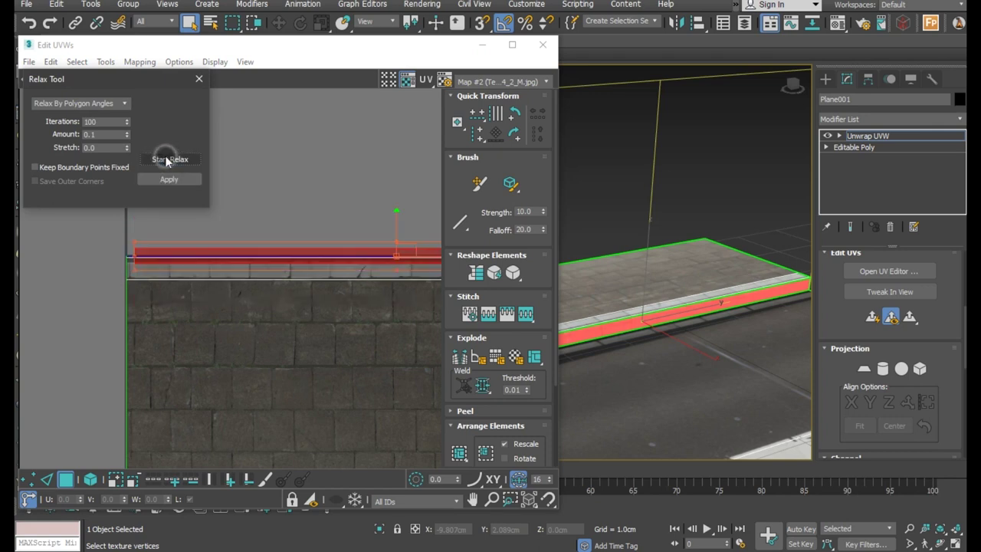
pyautogui.click(168, 179)
pyautogui.click(199, 79)
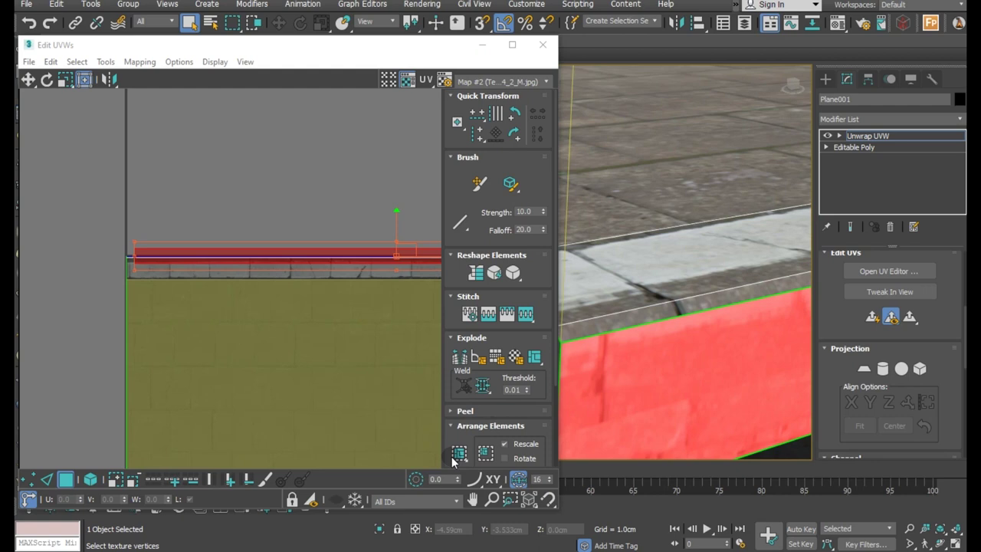
pyautogui.click(453, 457)
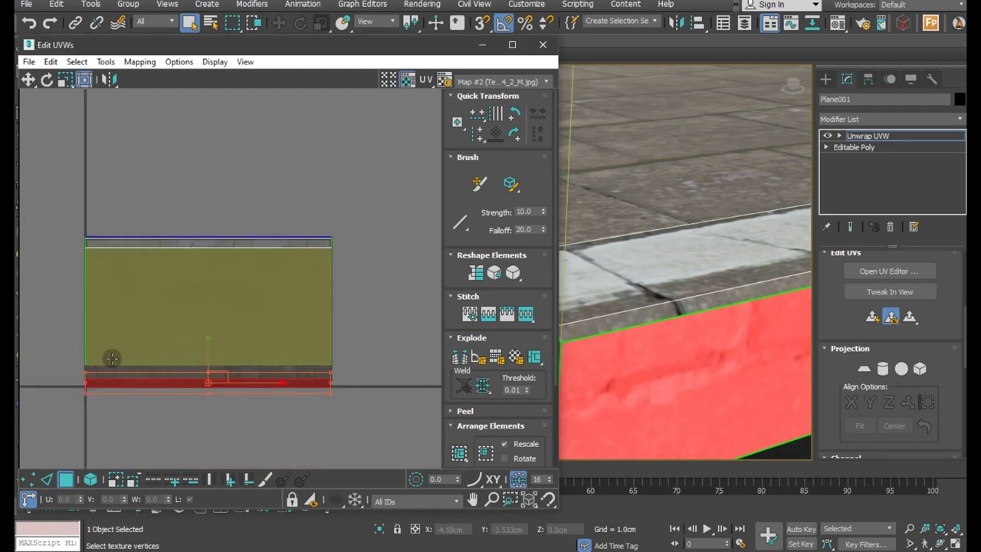
# Step: Move the curb side strip onto the dark stone-block area of the texture
pyautogui.scroll(3, 112, 357)
pyautogui.moveTo(288, 338); pyautogui.dragTo(260, 184)
pyautogui.scroll(2, 262, 187)
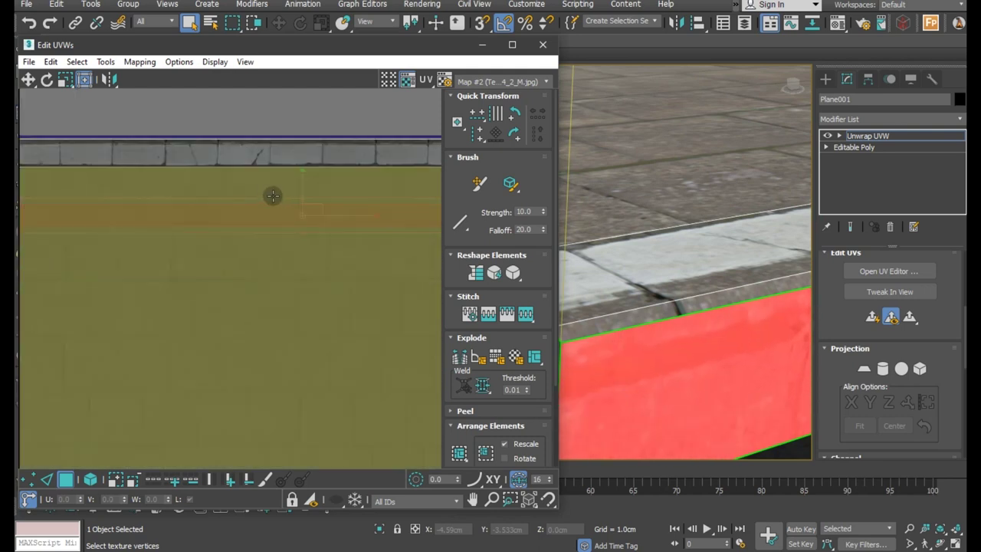
pyautogui.moveTo(303, 191); pyautogui.dragTo(296, 136)
pyautogui.scroll(2, 304, 142)
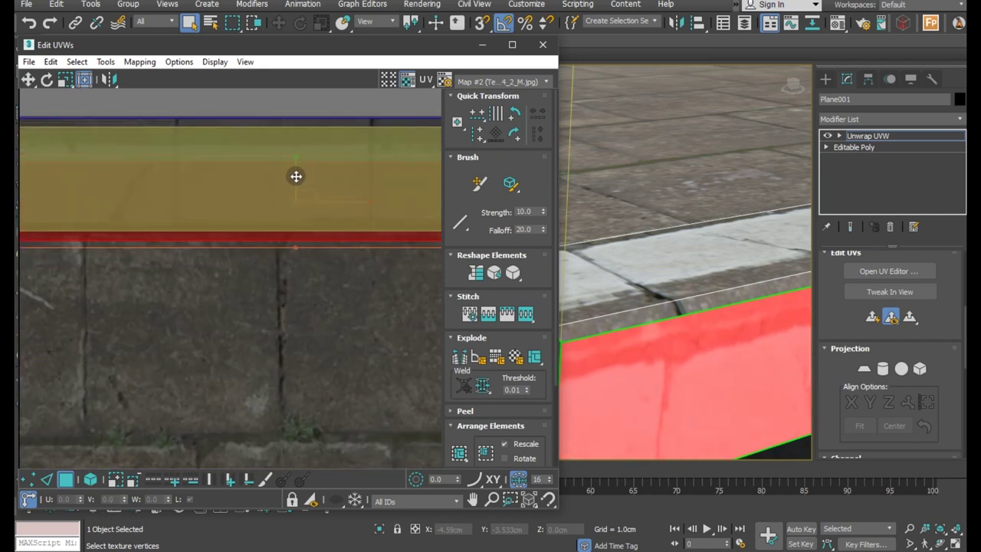
pyautogui.moveTo(296, 176)
pyautogui.mouseDown()
pyautogui.moveTo(293, 161)
pyautogui.moveTo(296, 228)
pyautogui.mouseUp()
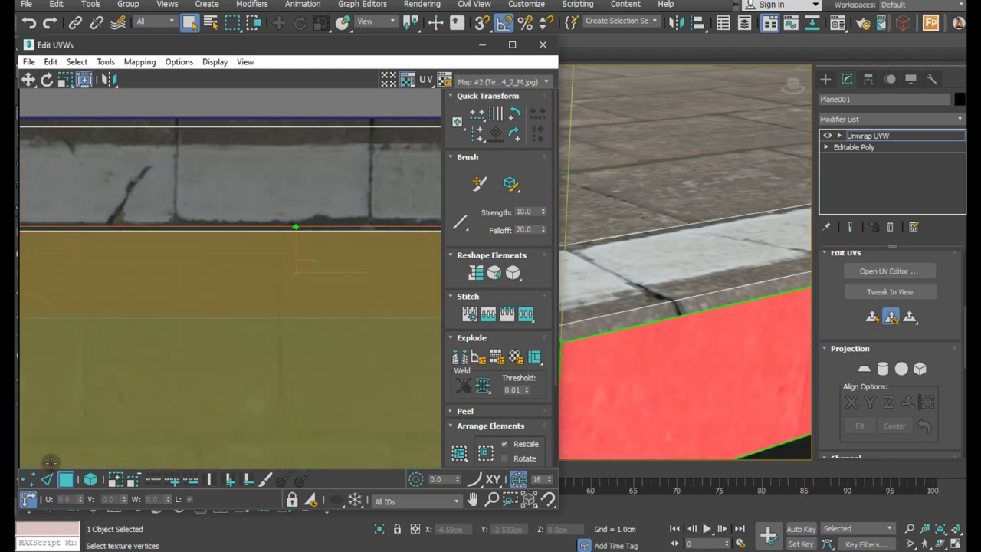
pyautogui.click(47, 479)
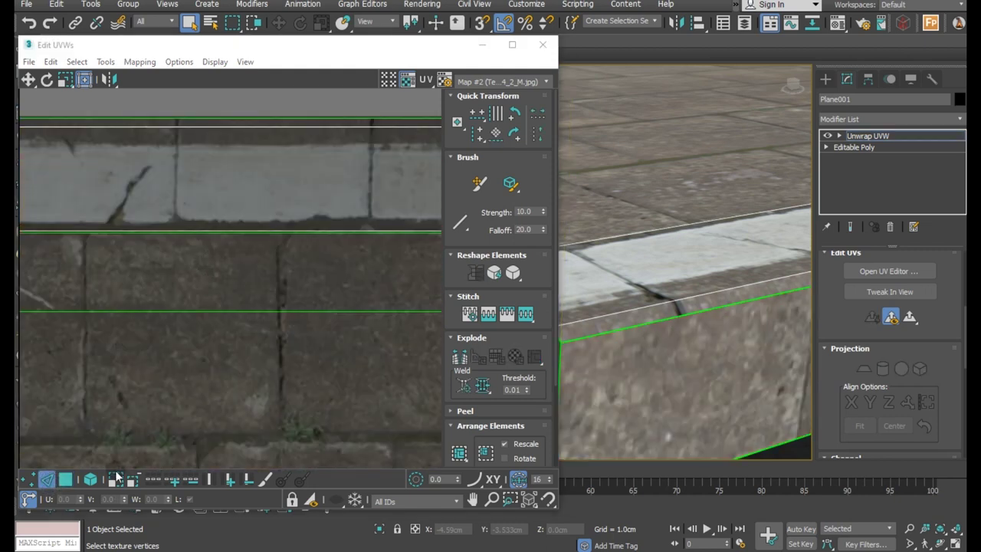
# Step: Select the lower border edge of the curb side strip
pyautogui.click(66, 479)
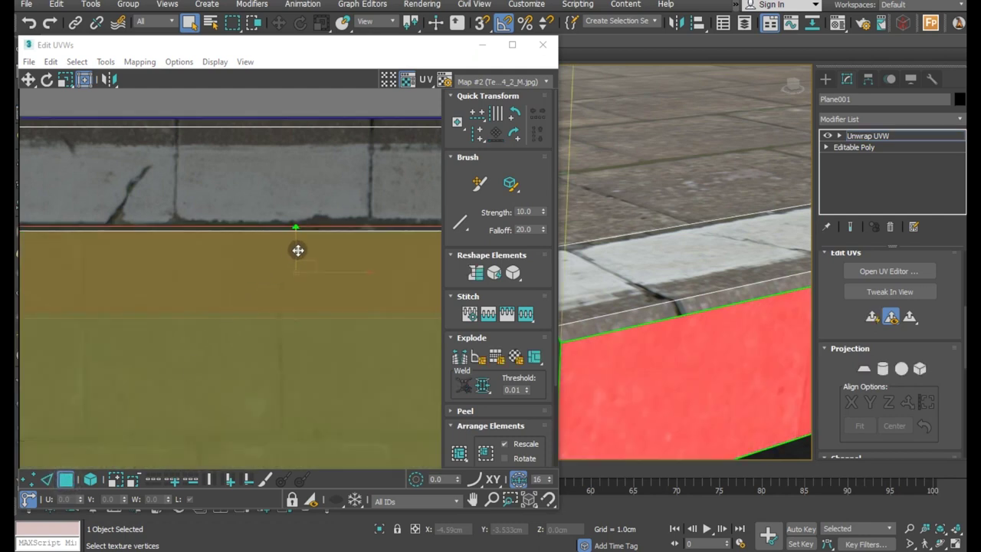
pyautogui.click(47, 479)
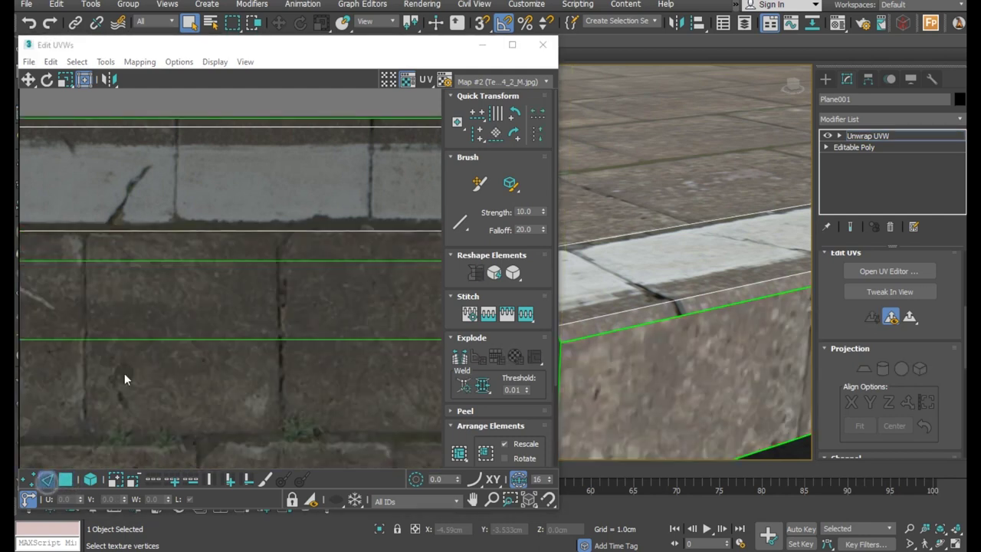
pyautogui.click(202, 262)
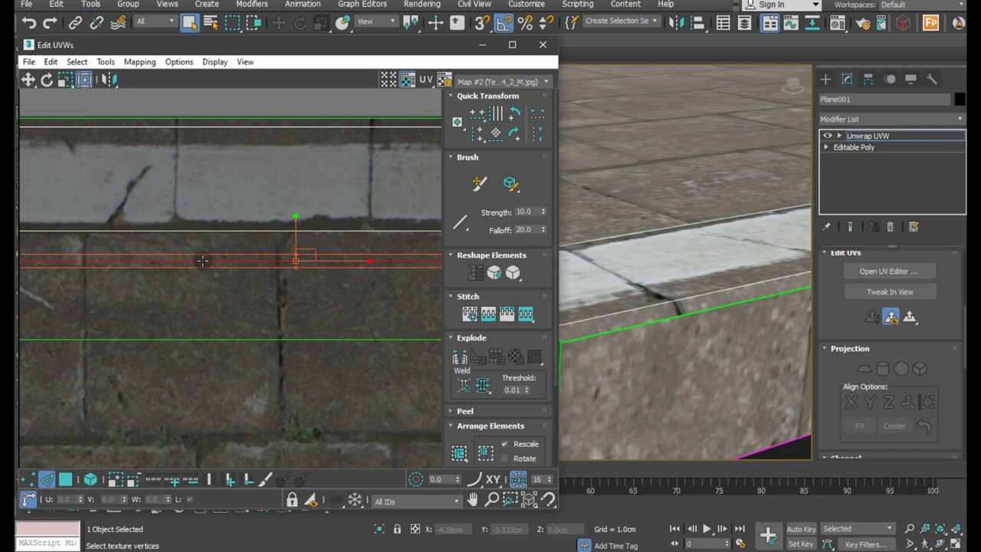
pyautogui.click(206, 339)
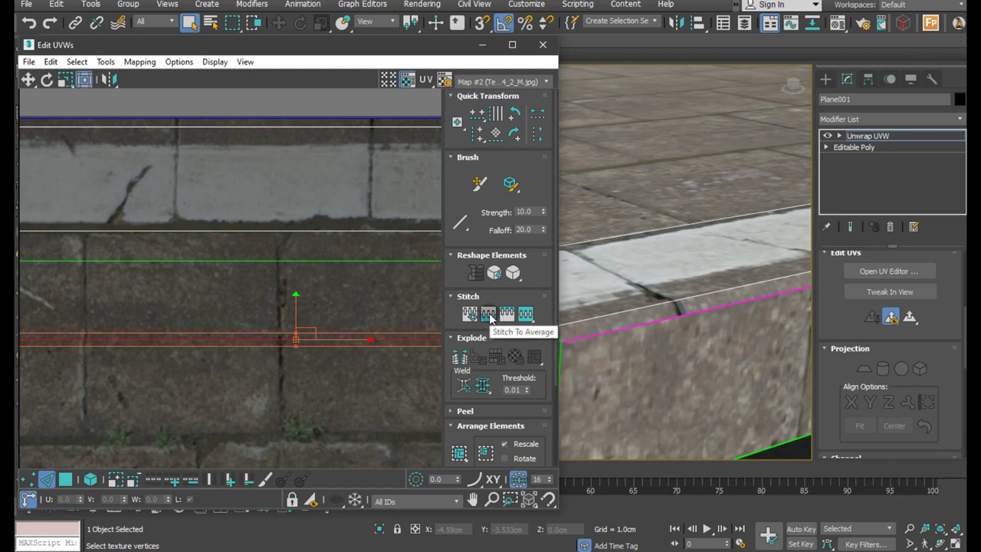
# Step: Convert the side-face selection to edges and Stitch To Average onto the curb top strip
pyautogui.click(66, 480)
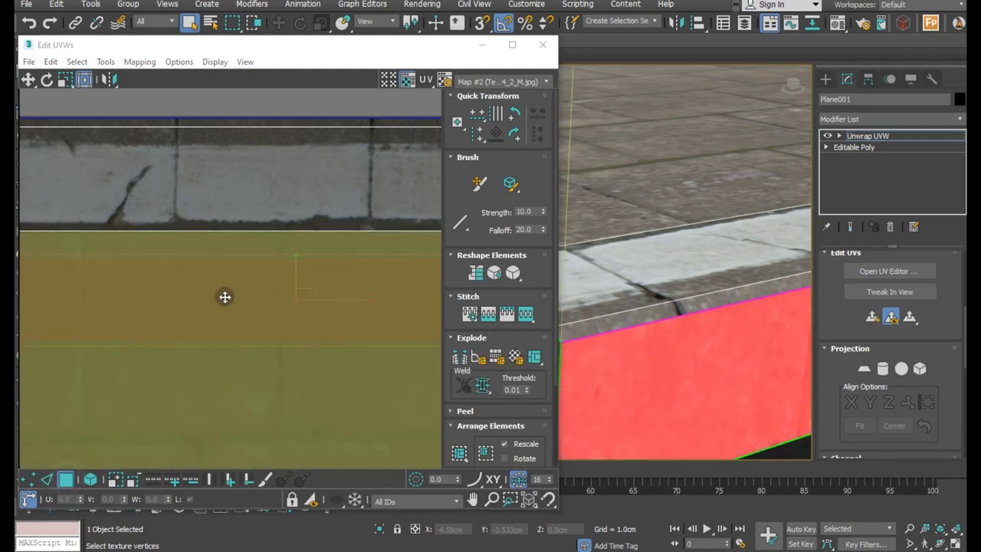
pyautogui.rightClick(222, 293)
pyautogui.click(227, 365)
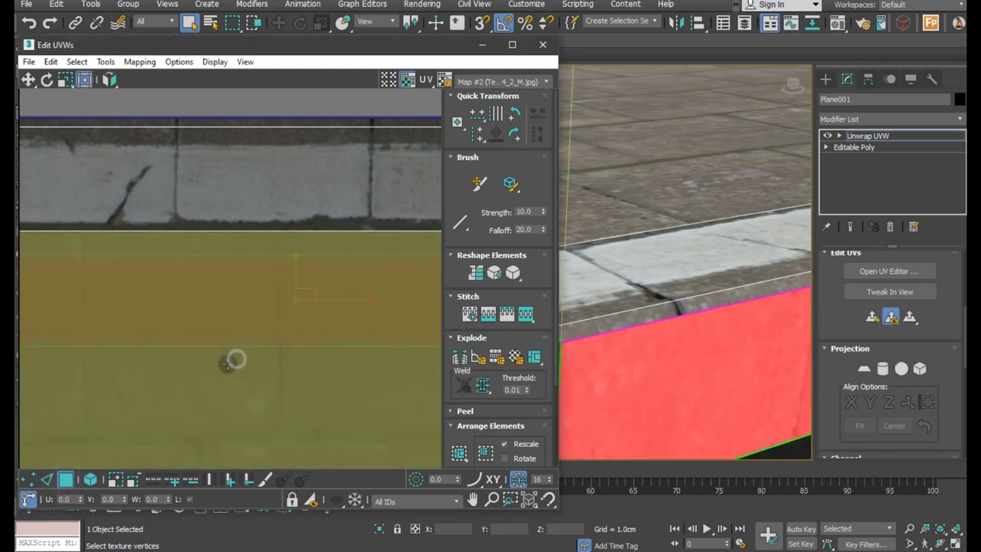
pyautogui.click(47, 480)
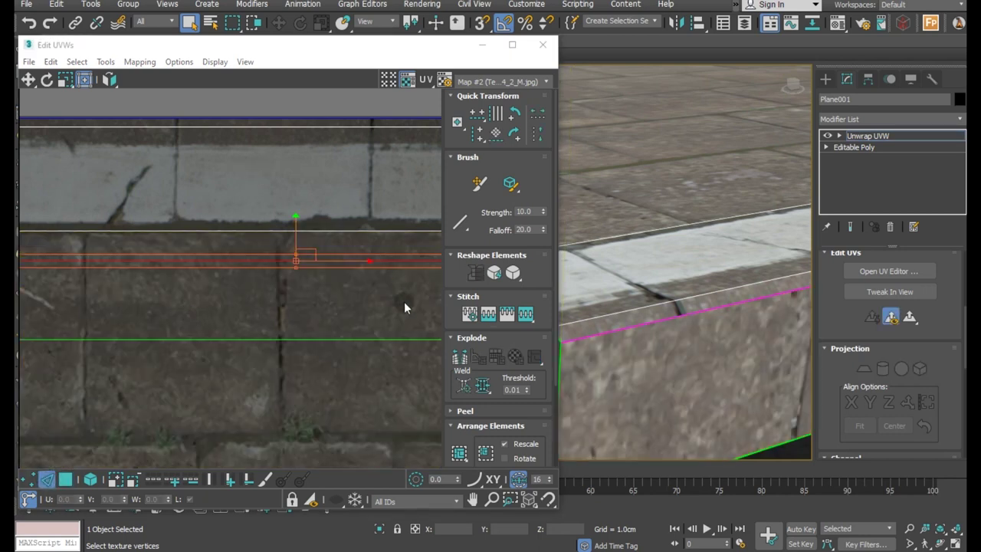
pyautogui.click(487, 314)
pyautogui.scroll(-2, 277, 219)
pyautogui.scroll(-2, 260, 219)
pyautogui.scroll(-2, 131, 237)
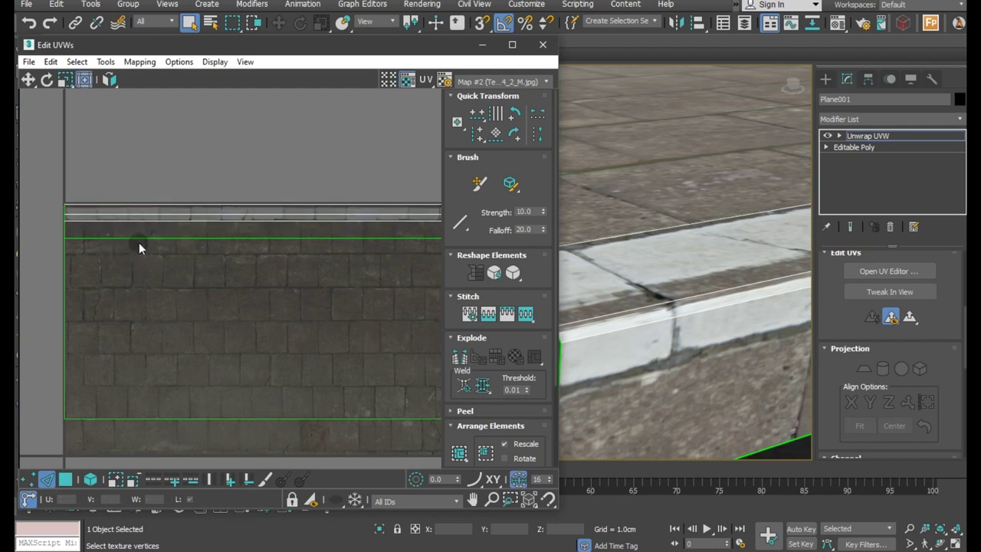
# Step: Raise the curb strip's horizontal UV edges onto the white curb band
pyautogui.click(139, 238)
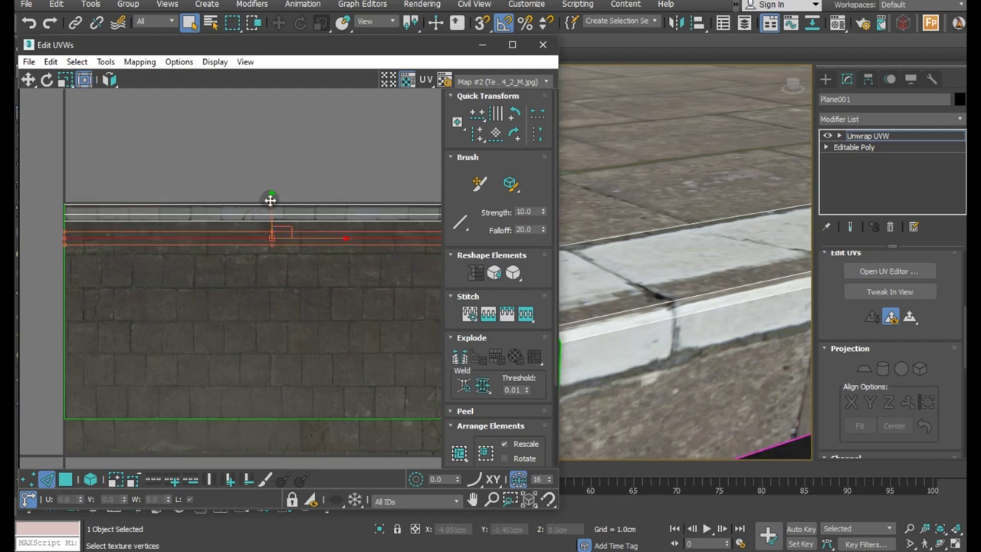
pyautogui.moveTo(273, 201); pyautogui.dragTo(258, 198)
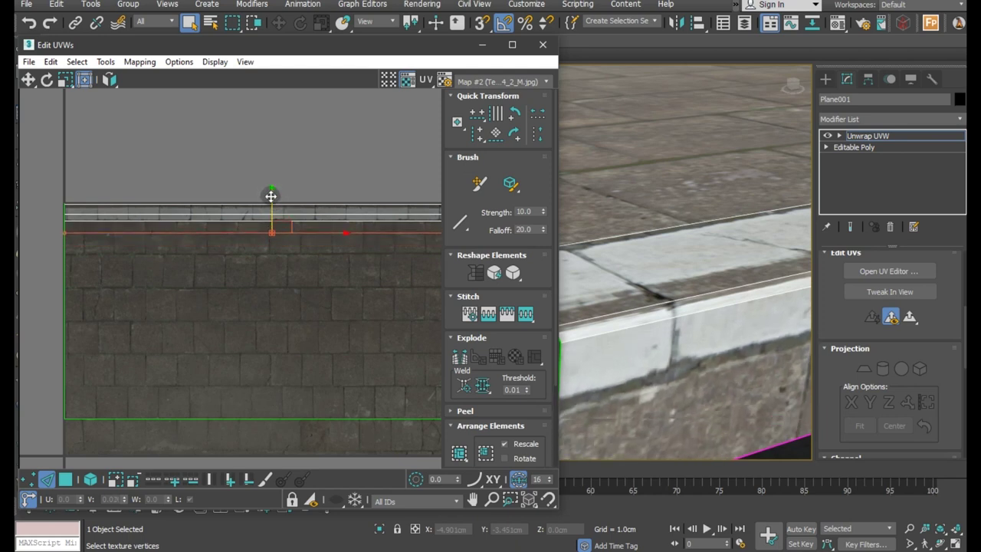
pyautogui.scroll(2, 125, 210)
pyautogui.moveTo(72, 214)
pyautogui.mouseDown(button='middle')
pyautogui.moveTo(178, 227)
pyautogui.moveTo(87, 241)
pyautogui.mouseUp(button='middle')
pyautogui.scroll(1, 397, 242)
pyautogui.scroll(1, 383, 243)
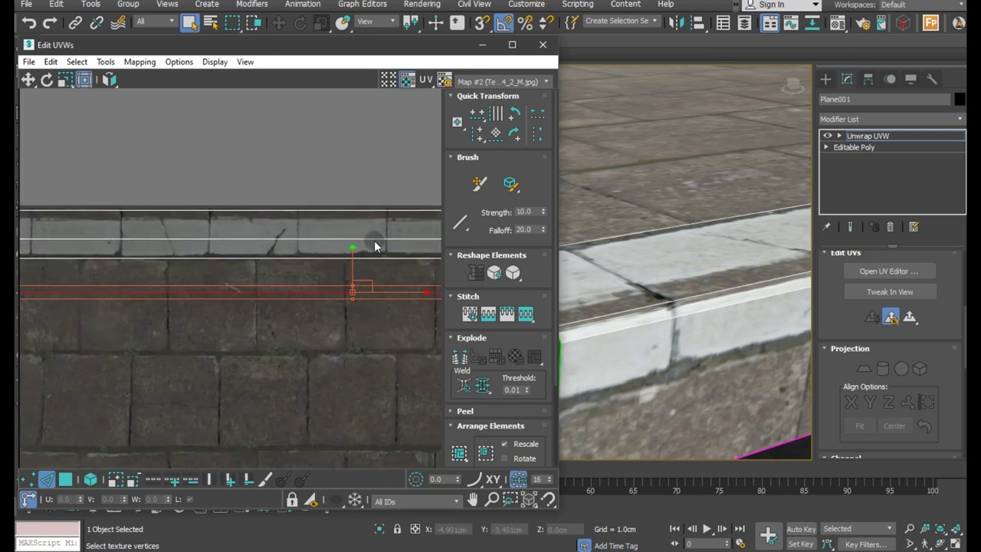
pyautogui.moveTo(352, 260)
pyautogui.mouseDown()
pyautogui.moveTo(353, 207)
pyautogui.moveTo(353, 226)
pyautogui.mouseUp()
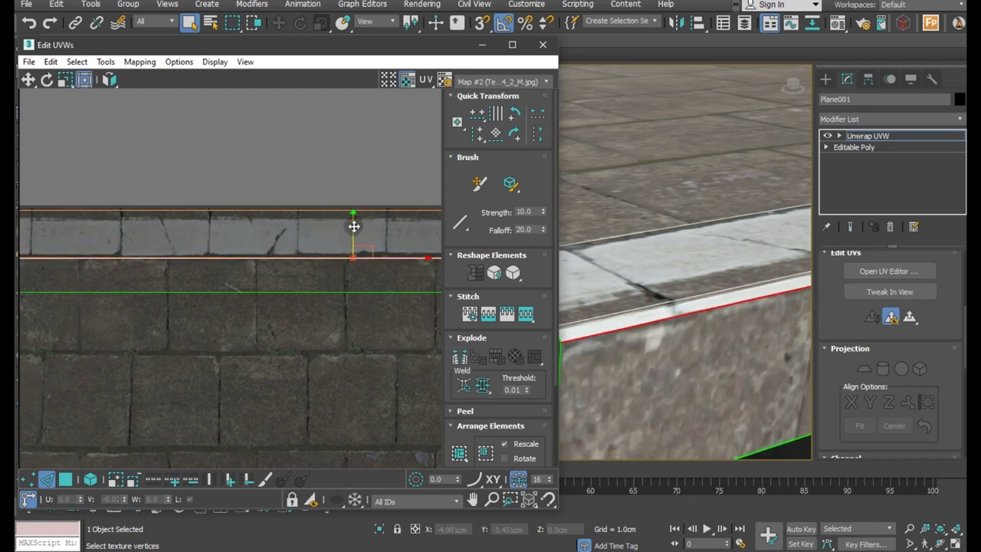
pyautogui.moveTo(353, 226)
pyautogui.mouseDown()
pyautogui.moveTo(351, 197)
pyautogui.moveTo(340, 192)
pyautogui.mouseUp()
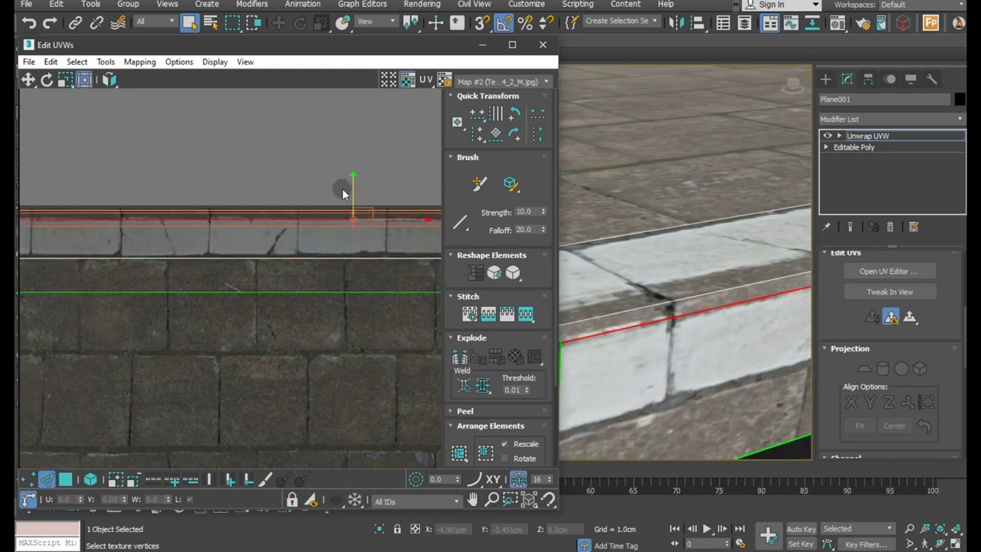
# Step: Raise the strip's lowest edge to the bottom of the kerb-stone band
pyautogui.click(322, 257)
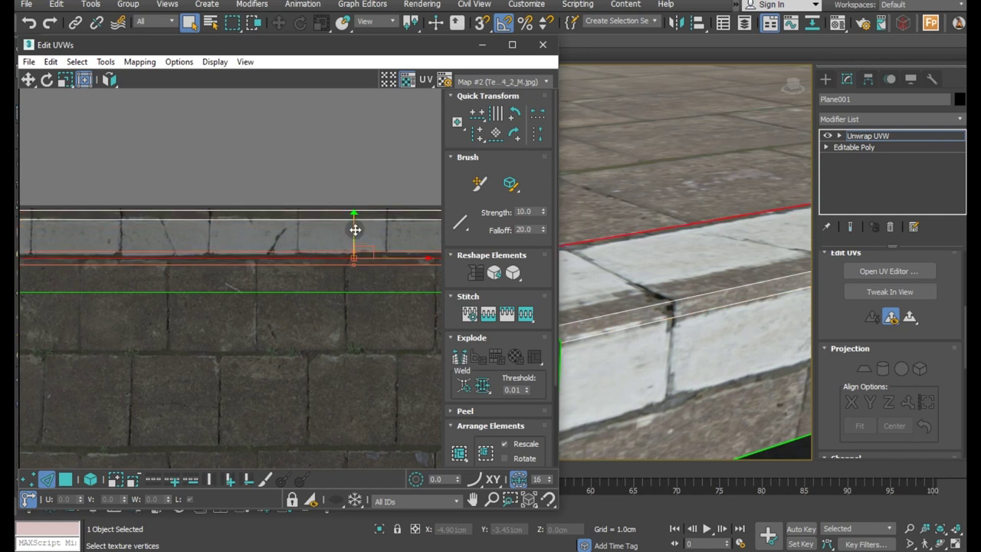
pyautogui.click(324, 292)
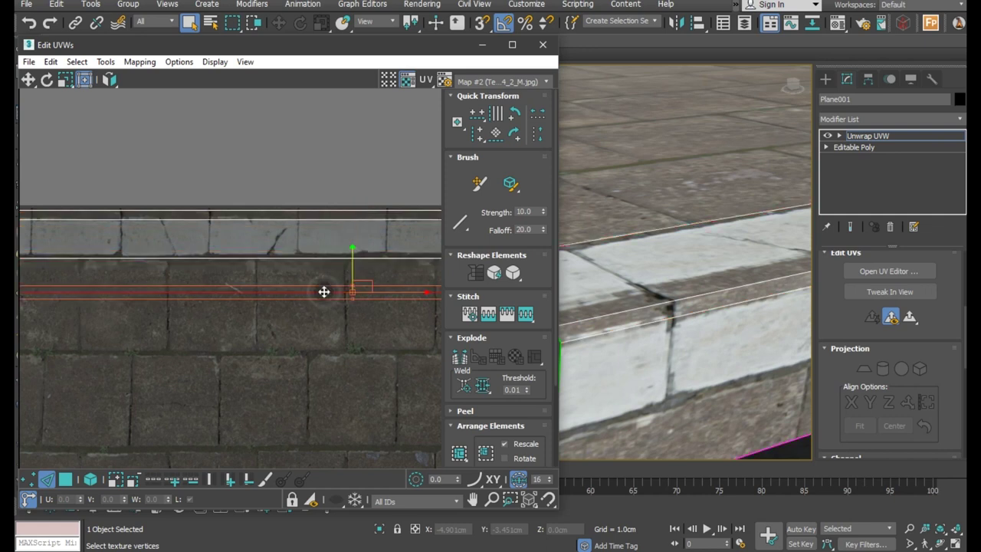
pyautogui.moveTo(351, 258); pyautogui.dragTo(328, 225)
pyautogui.keyDown('ctrl'); pyautogui.click(303, 220); pyautogui.keyUp('ctrl')
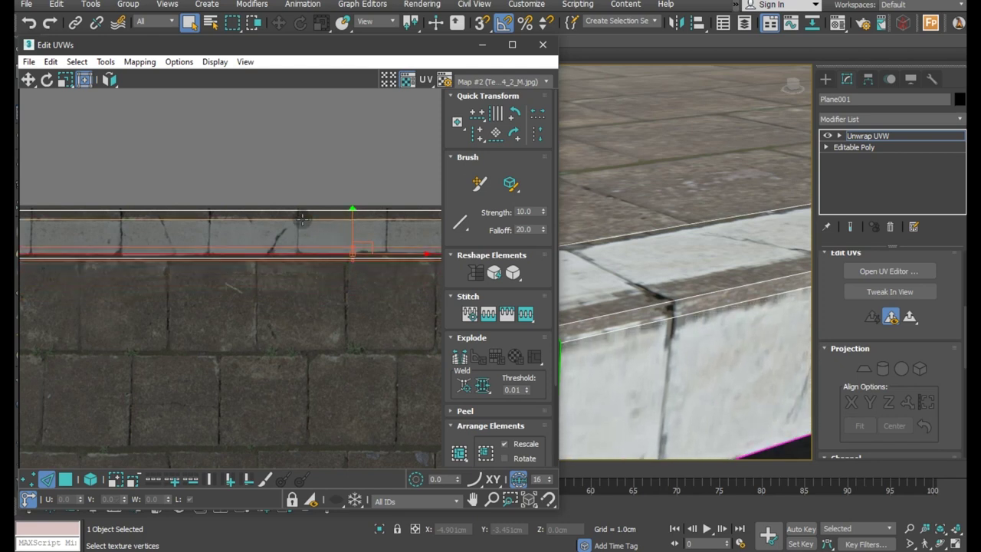
# Step: Shift the curb strip's back, top and bottom UV edges to fit the curb band
pyautogui.click(642, 301)
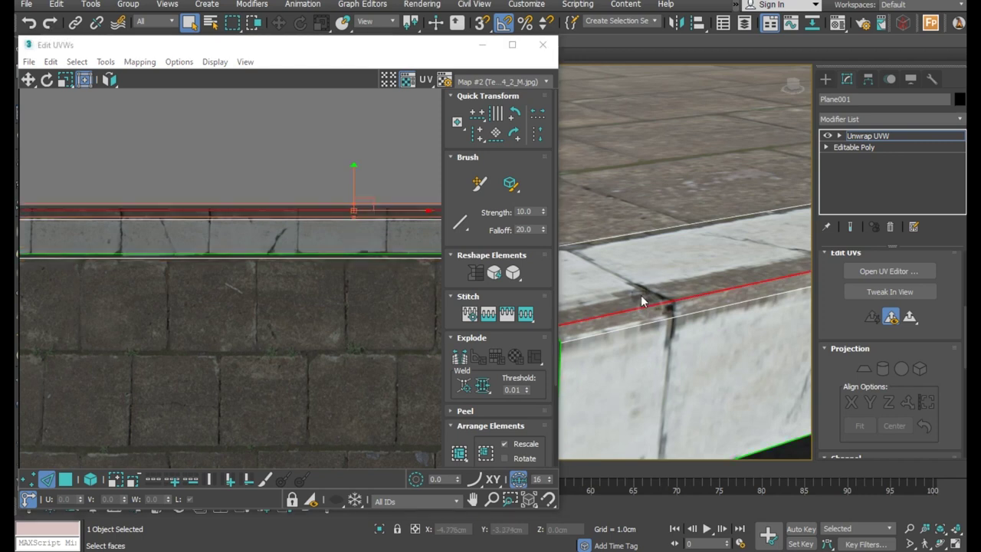
pyautogui.click(583, 242)
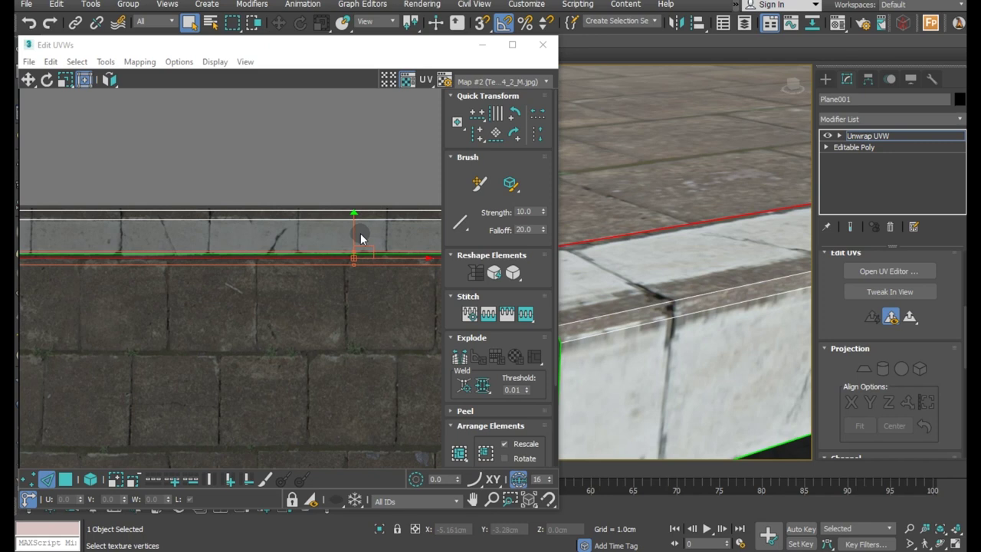
pyautogui.moveTo(354, 231); pyautogui.dragTo(349, 225)
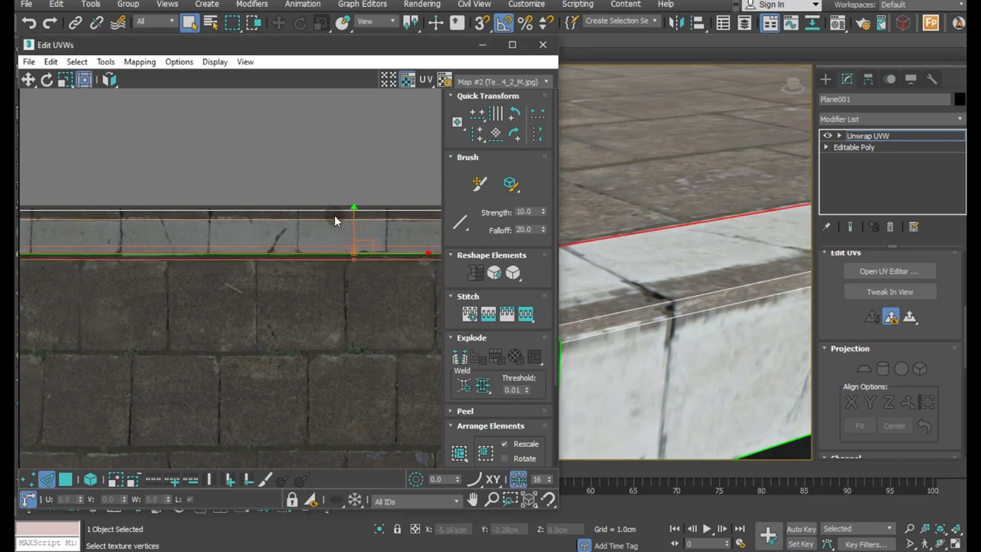
pyautogui.click(331, 210)
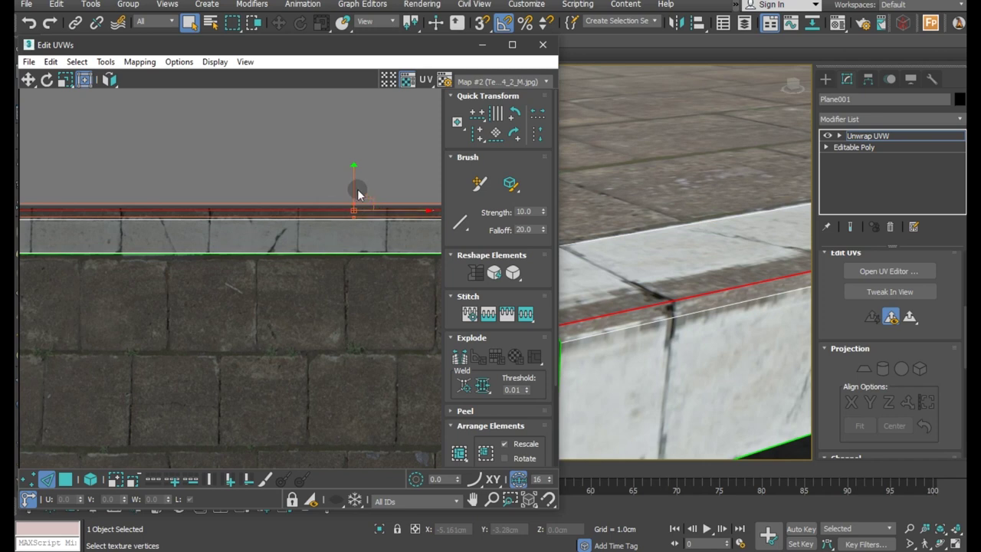
pyautogui.moveTo(353, 185); pyautogui.dragTo(366, 203)
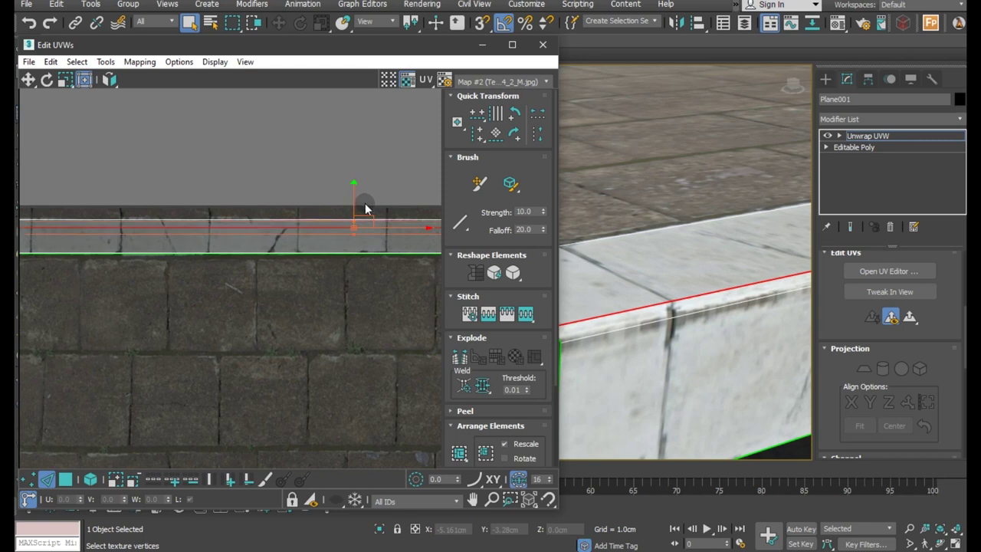
pyautogui.scroll(2, 284, 249)
pyautogui.click(292, 259)
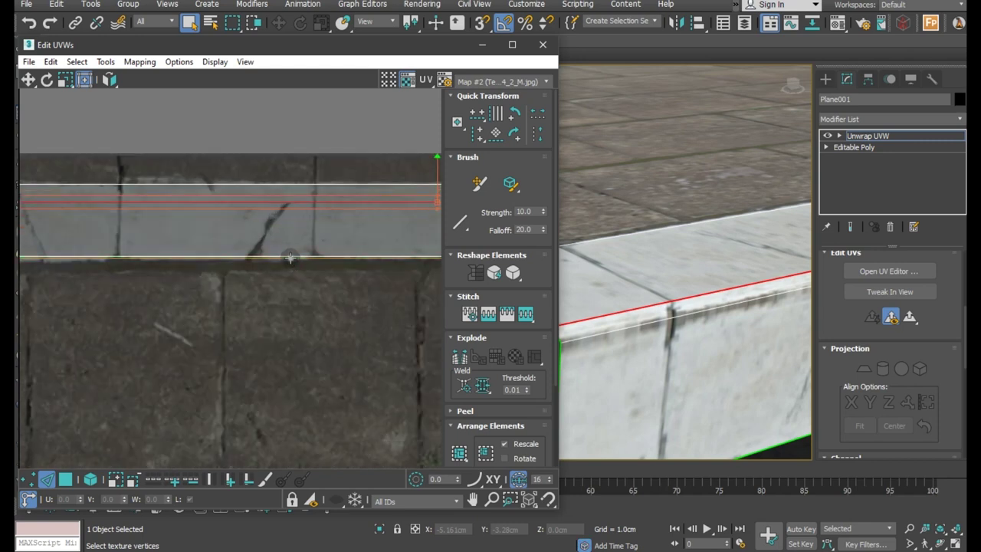
pyautogui.moveTo(434, 229); pyautogui.dragTo(430, 227)
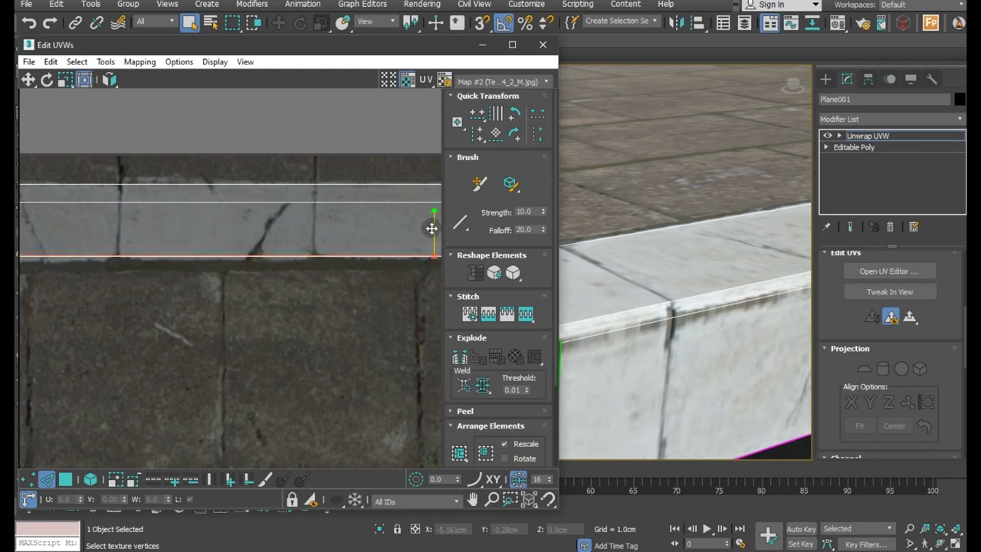
pyautogui.click(361, 264)
# Step: Lower another curb UV edge slightly so the texture fits the curb's side
pyautogui.click(664, 301)
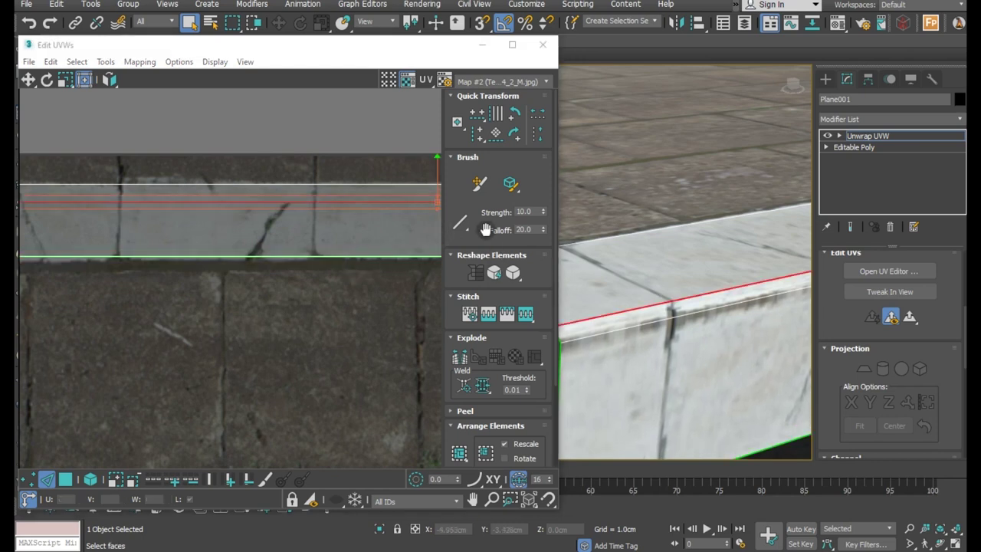
pyautogui.moveTo(413, 232); pyautogui.dragTo(365, 247, button='middle')
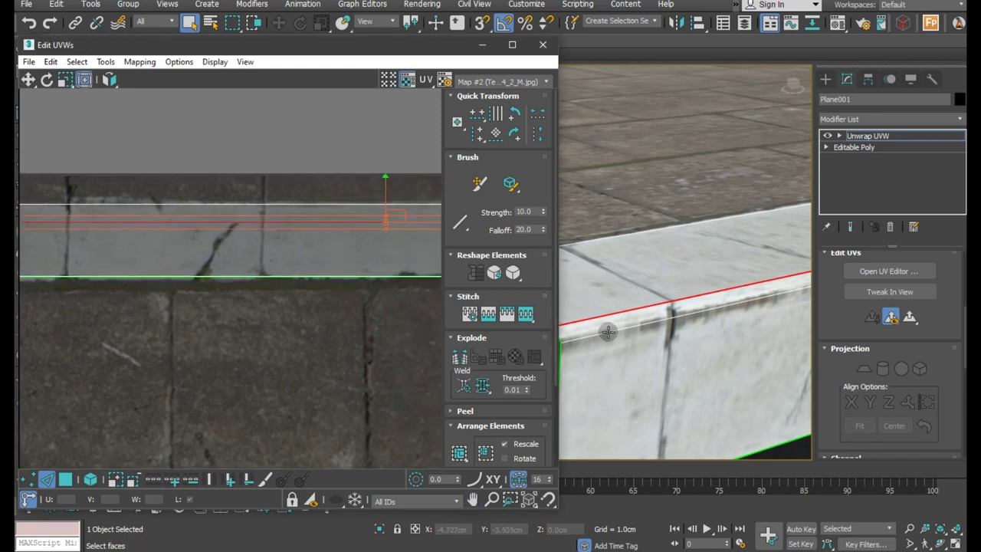
pyautogui.click(383, 172)
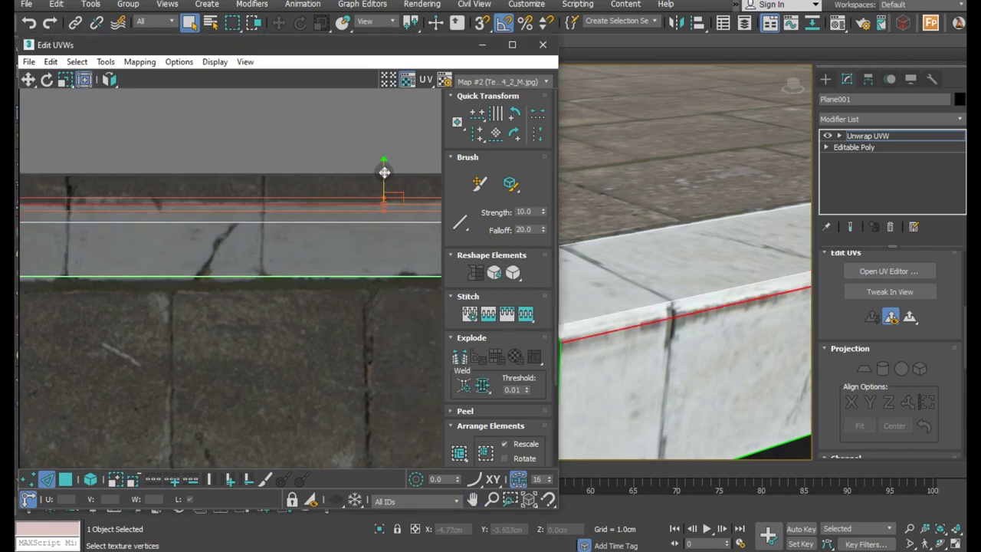
pyautogui.moveTo(383, 172); pyautogui.dragTo(384, 176)
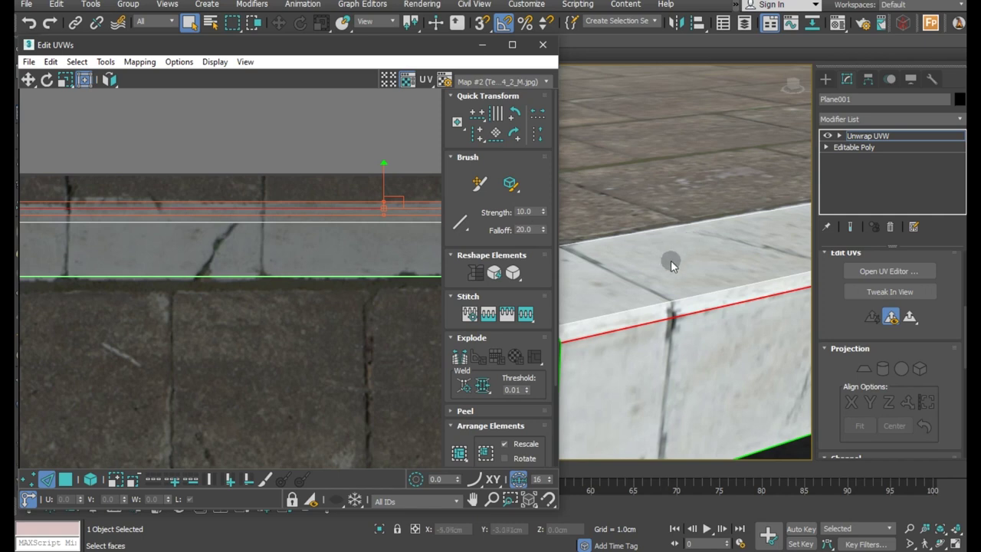
pyautogui.scroll(-3, 667, 272)
pyautogui.keyDown('alt'); pyautogui.moveTo(667, 271); pyautogui.dragTo(743, 334, button='middle'); pyautogui.keyUp('alt')
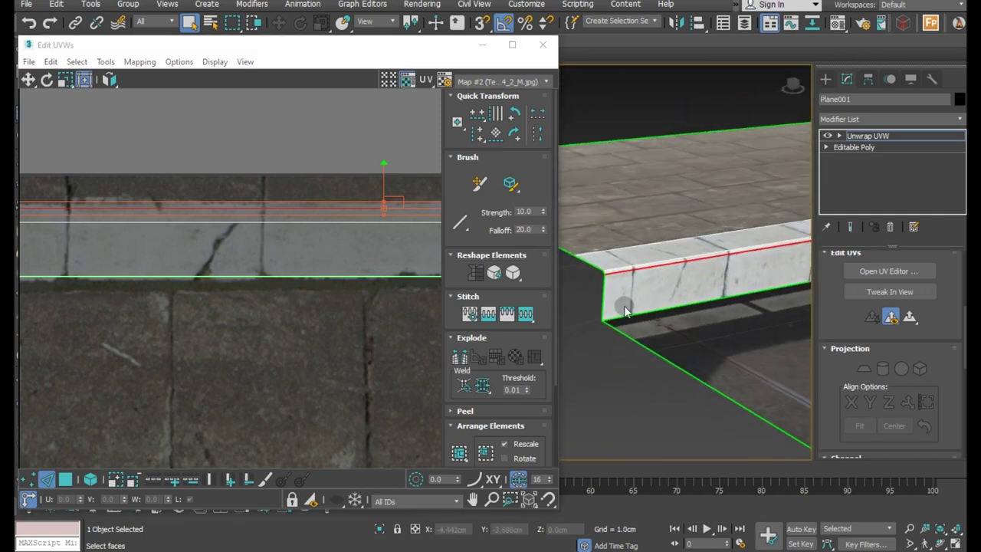
pyautogui.scroll(2, 246, 278)
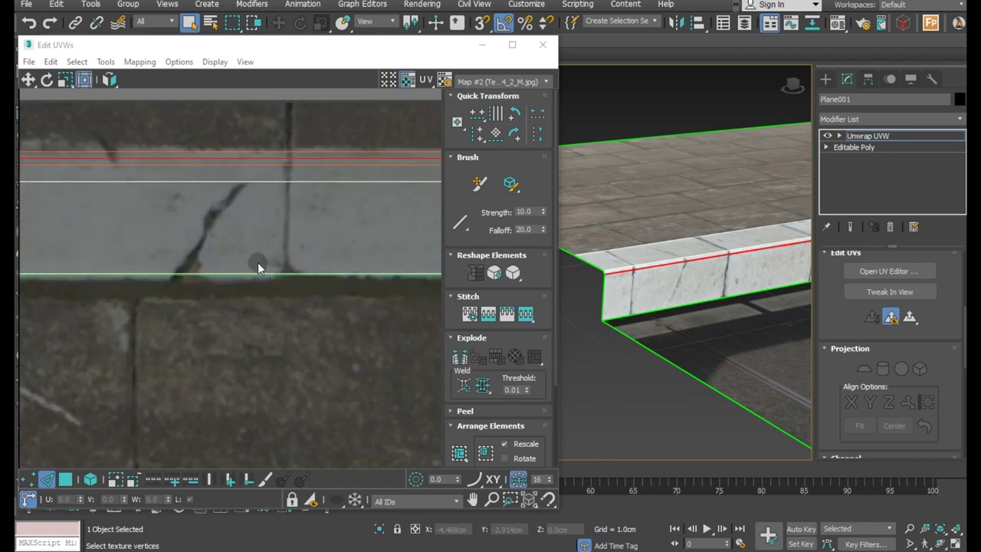
# Step: Raise the UV edge along the curb's base slightly
pyautogui.click(270, 273)
pyautogui.click(279, 288)
pyautogui.click(277, 274)
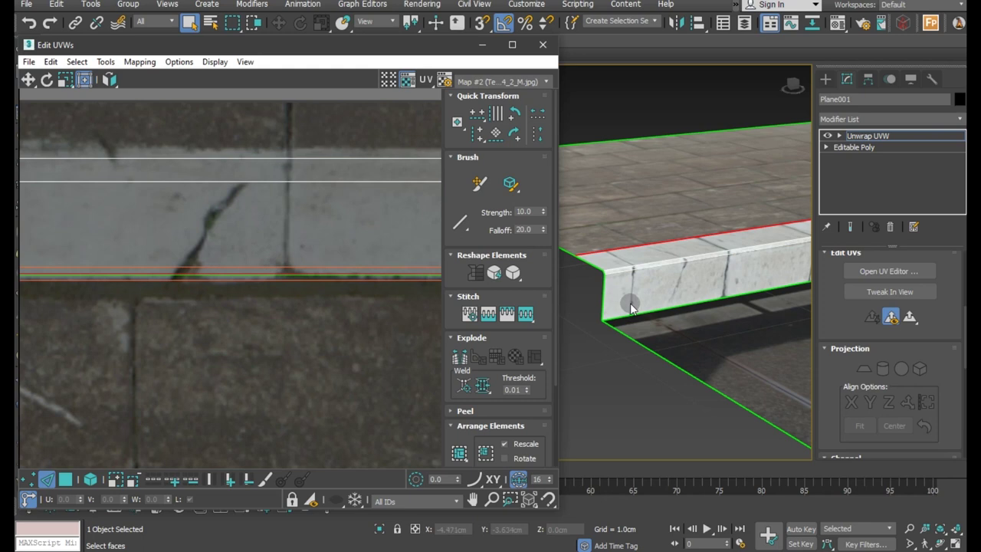
pyautogui.keyDown('alt'); pyautogui.moveTo(630, 302); pyautogui.dragTo(630, 316, button='middle'); pyautogui.keyUp('alt')
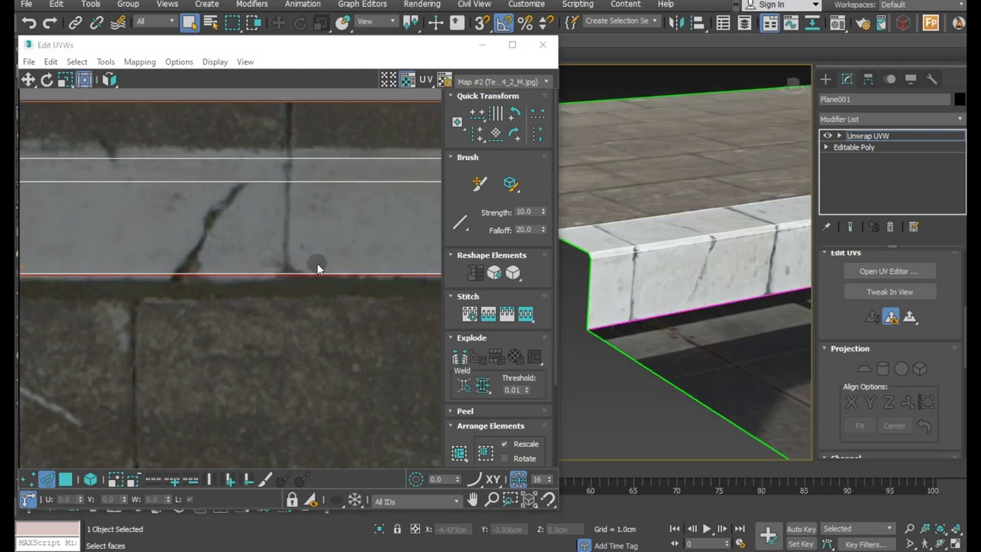
pyautogui.scroll(-2, 161, 256)
pyautogui.scroll(-2, 246, 260)
pyautogui.scroll(-3, 263, 266)
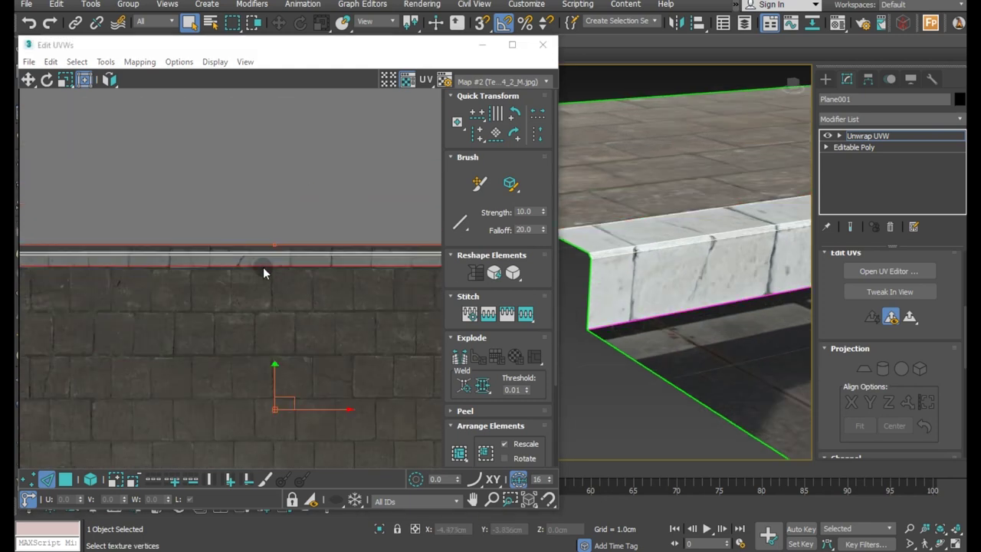
pyautogui.scroll(3, 263, 268)
pyautogui.scroll(3, 245, 275)
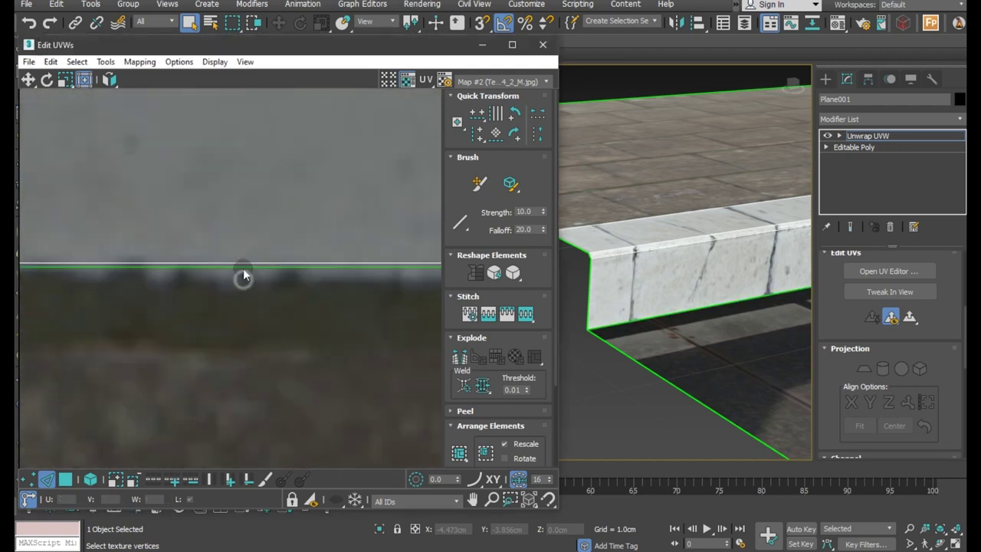
pyautogui.click(243, 266)
pyautogui.scroll(-3, 291, 265)
pyautogui.scroll(1, 349, 263)
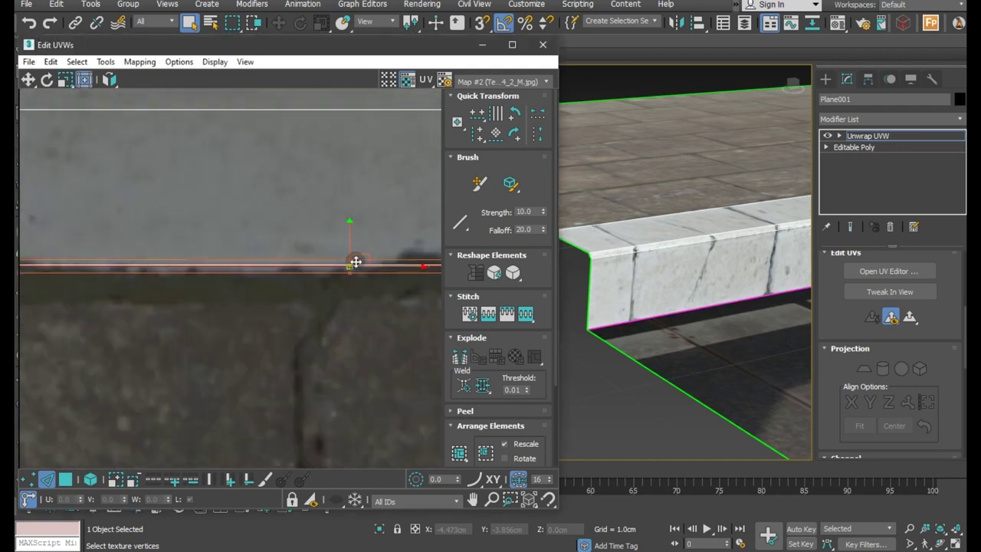
pyautogui.moveTo(349, 232); pyautogui.dragTo(360, 262)
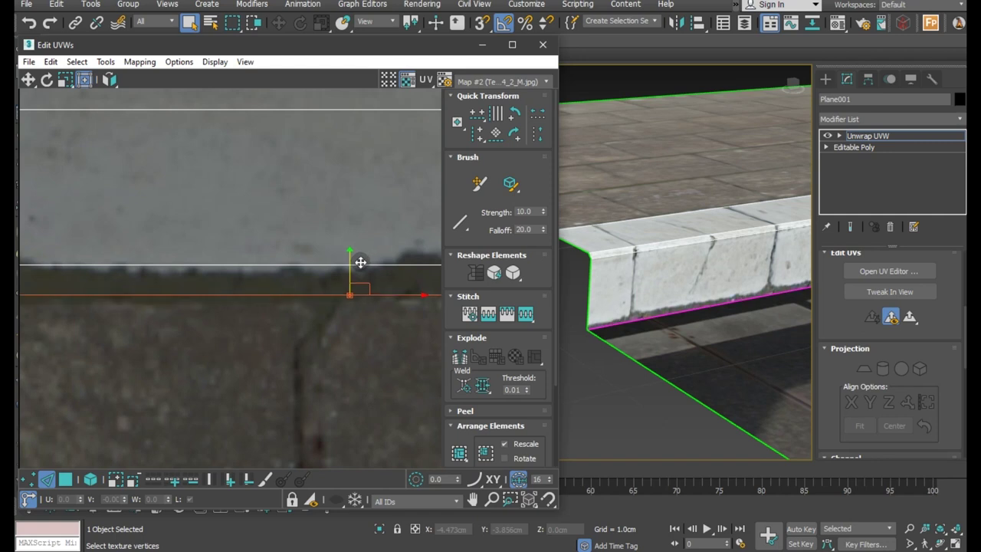
# Step: Shift the curb's top UV edge up slightly and check it from a low view
pyautogui.click(647, 216)
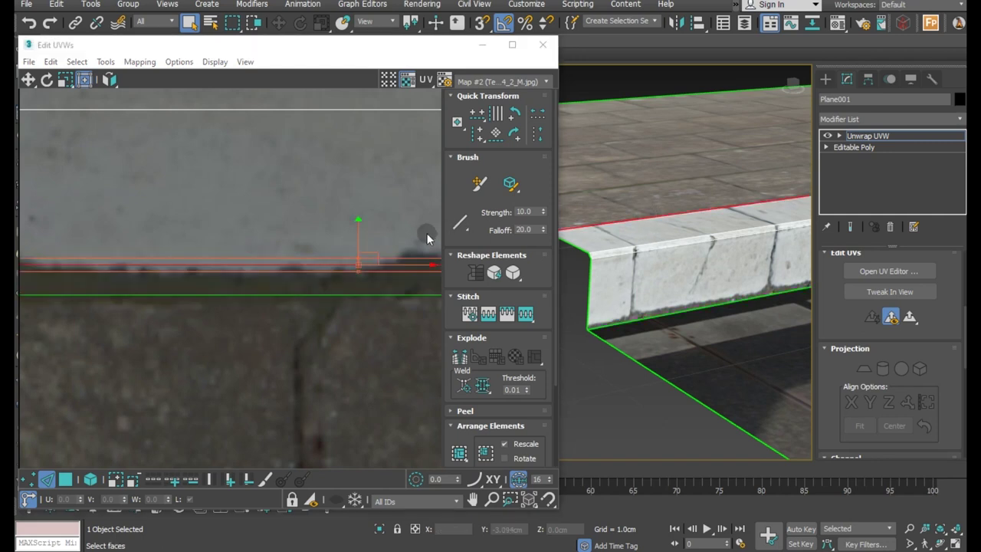
pyautogui.keyDown('alt'); pyautogui.moveTo(652, 215); pyautogui.dragTo(652, 225, button='middle'); pyautogui.keyUp('alt')
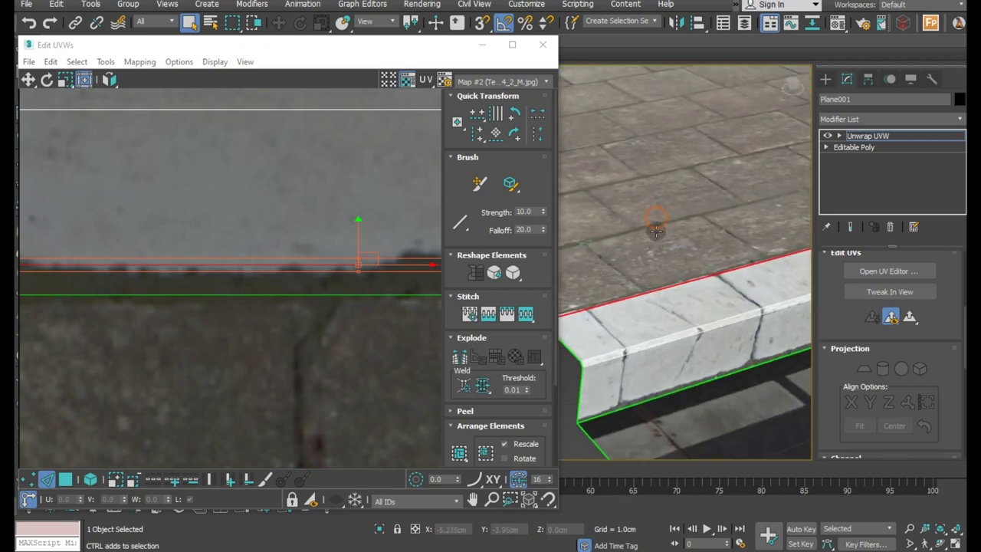
pyautogui.moveTo(358, 228); pyautogui.dragTo(350, 220)
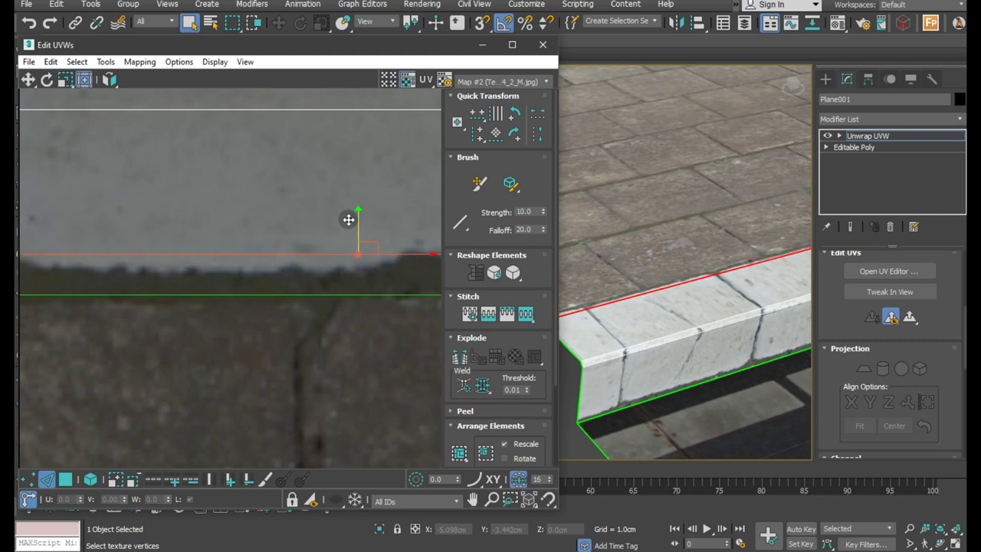
pyautogui.click(311, 222)
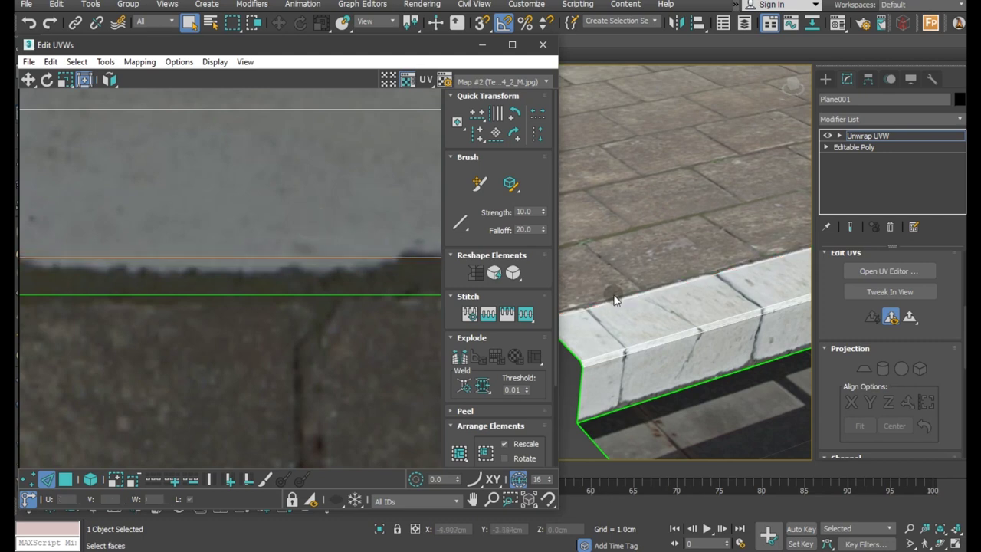
pyautogui.scroll(-2, 614, 300)
pyautogui.scroll(-3, 614, 300)
pyautogui.scroll(-2, 240, 219)
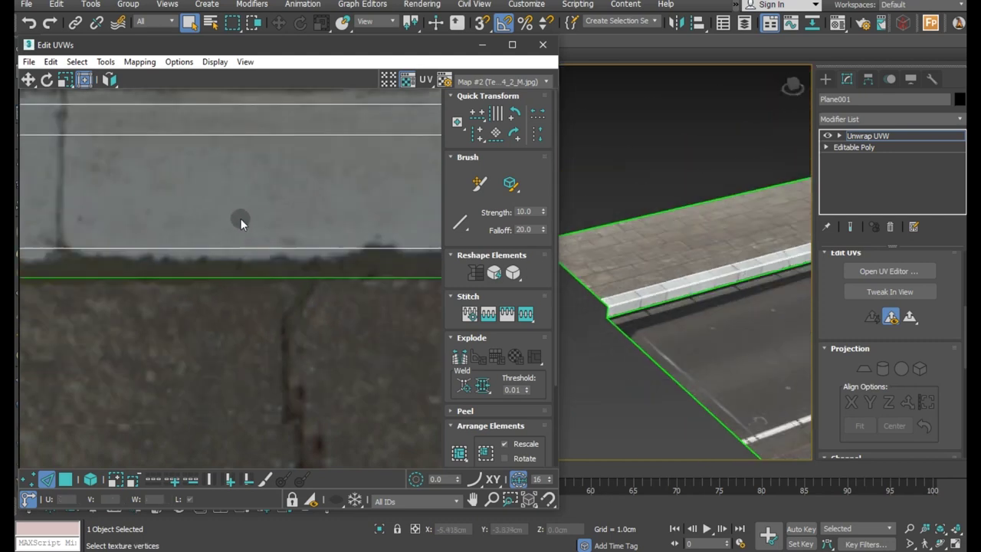
pyautogui.scroll(-3, 222, 219)
pyautogui.scroll(-2, 218, 220)
pyautogui.moveTo(739, 281)
pyautogui.keyDown('alt'); pyautogui.mouseDown(button='middle')
pyautogui.moveTo(815, 283)
pyautogui.moveTo(728, 301)
pyautogui.moveTo(763, 201)
pyautogui.moveTo(698, 276)
pyautogui.moveTo(688, 179)
pyautogui.mouseUp(button='middle'); pyautogui.keyUp('alt')
# Step: Raise the sidewalk shell's bottom UV vertices to fit the paving tiles
pyautogui.scroll(2, 694, 176)
pyautogui.scroll(1, 705, 184)
pyautogui.scroll(-2, 715, 199)
pyautogui.scroll(-4, 717, 204)
pyautogui.scroll(-3, 281, 188)
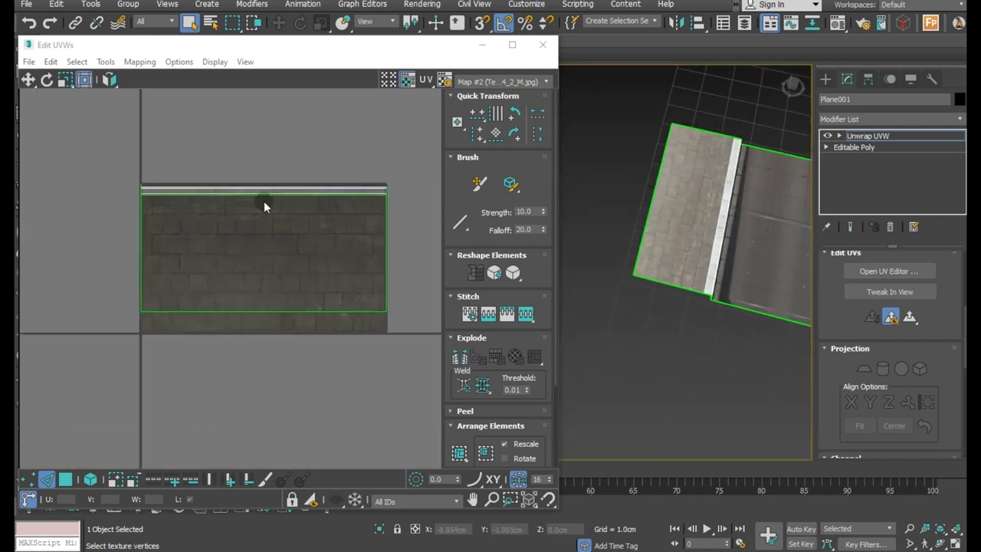
pyautogui.moveTo(255, 295); pyautogui.dragTo(278, 337)
pyautogui.scroll(4, 688, 201)
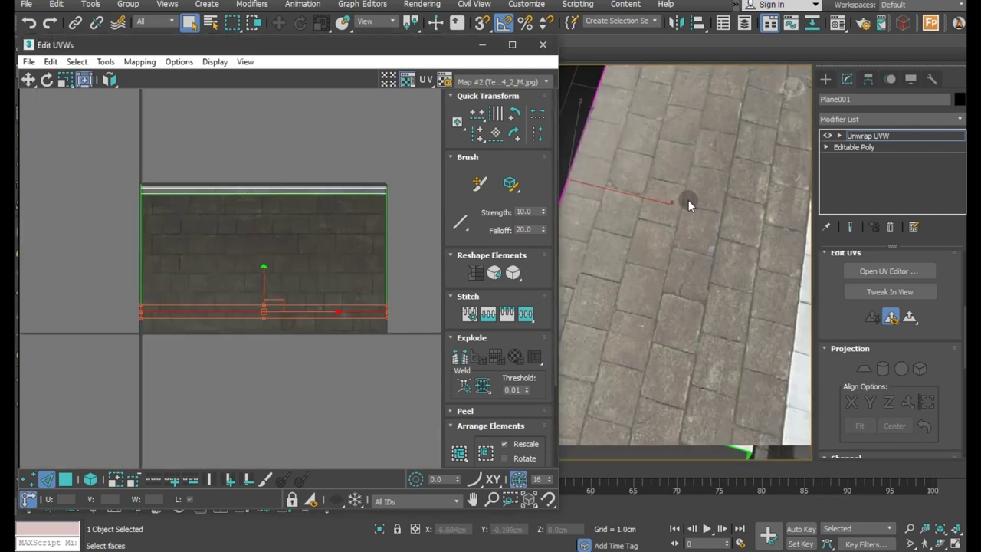
pyautogui.scroll(1, 241, 306)
pyautogui.moveTo(275, 283); pyautogui.dragTo(253, 205)
# Step: Slide the UV face strip down to fit the paving, then close the UV editor
pyautogui.press('3')
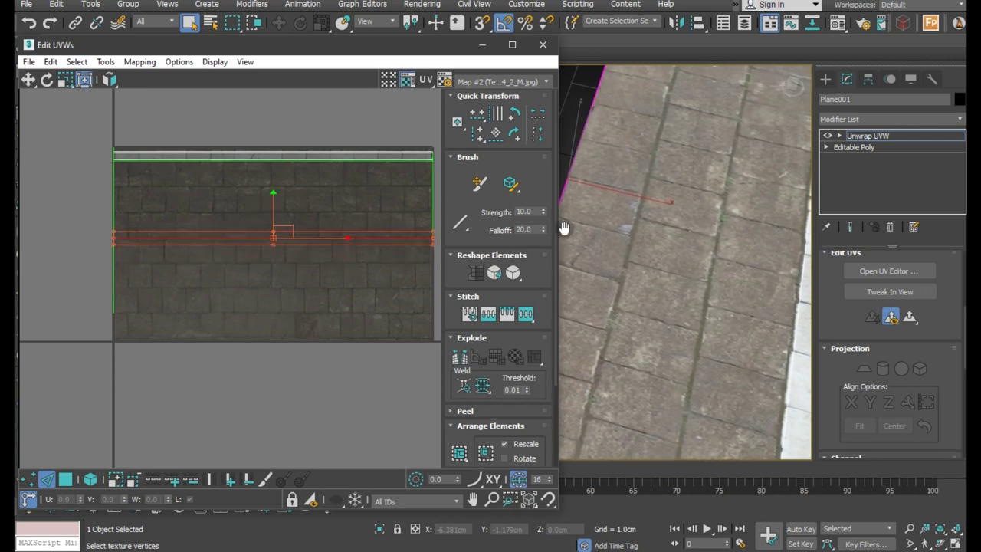
pyautogui.keyDown('alt'); pyautogui.moveTo(671, 294); pyautogui.dragTo(586, 265, button='middle'); pyautogui.keyUp('alt')
pyautogui.moveTo(276, 202); pyautogui.dragTo(279, 230)
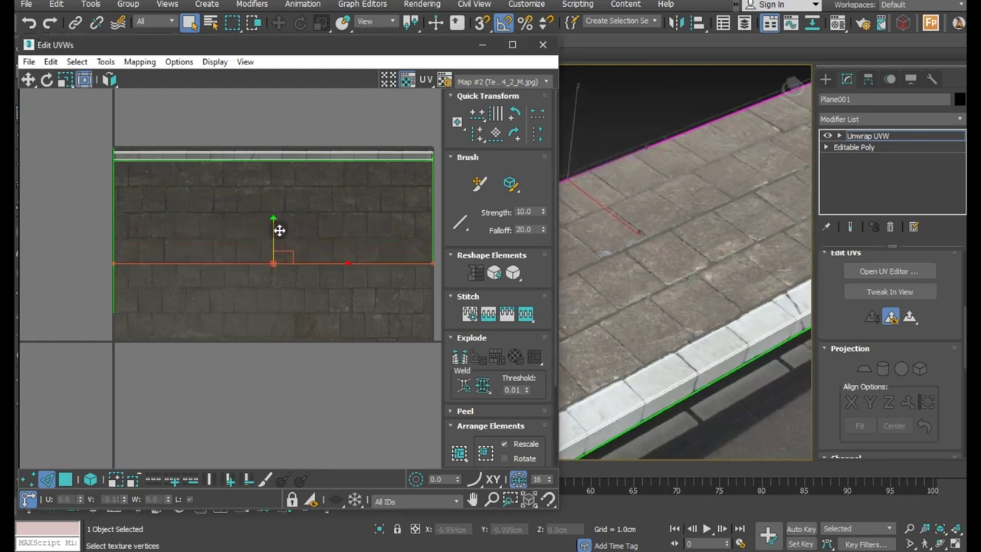
pyautogui.click(251, 112)
pyautogui.scroll(-3, 608, 227)
pyautogui.scroll(-2, 608, 227)
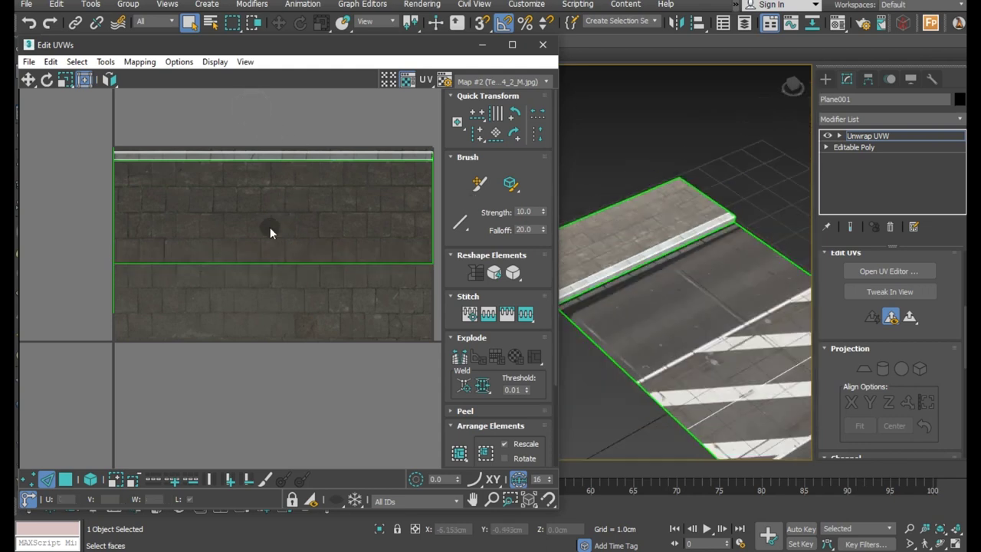
pyautogui.scroll(-1, 200, 229)
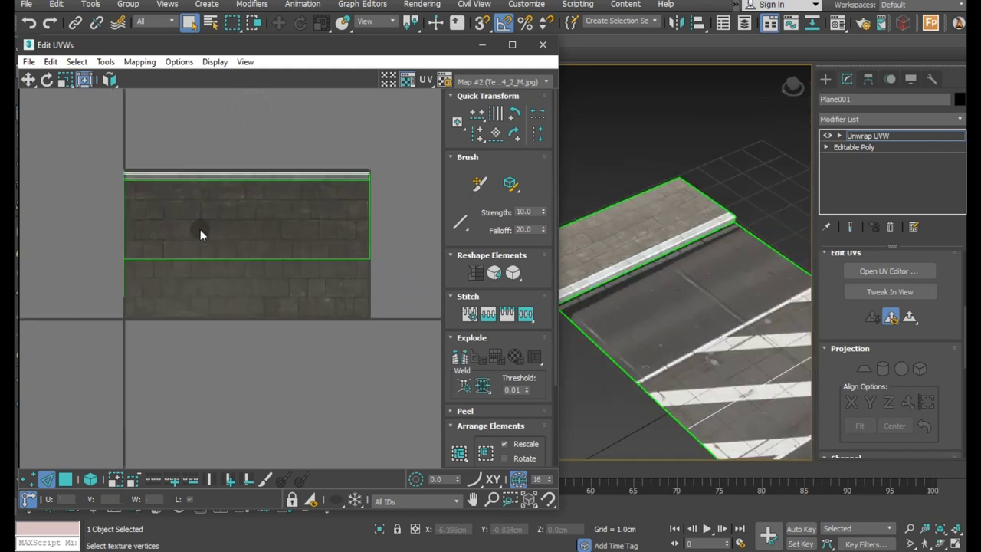
pyautogui.click(540, 46)
# Step: Collapse the Unwrap UVW modifier stack into a single Editable Poly
pyautogui.moveTo(576, 186)
pyautogui.keyDown('alt'); pyautogui.mouseDown(button='middle')
pyautogui.moveTo(668, 188)
pyautogui.moveTo(705, 176)
pyautogui.mouseUp(button='middle'); pyautogui.keyUp('alt')
pyautogui.click(866, 135)
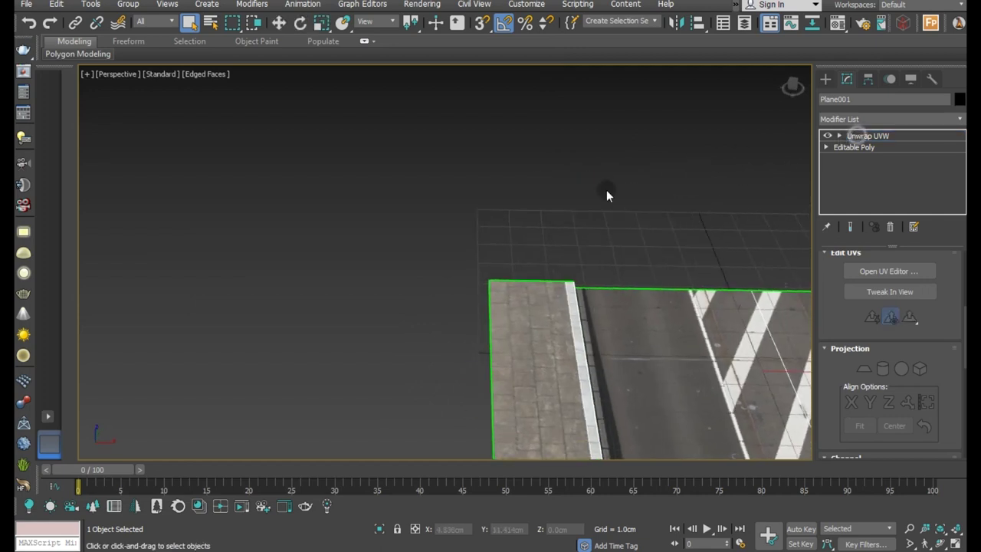
pyautogui.moveTo(497, 249)
pyautogui.mouseDown(button='middle')
pyautogui.moveTo(366, 225)
pyautogui.moveTo(410, 218)
pyautogui.mouseUp(button='middle')
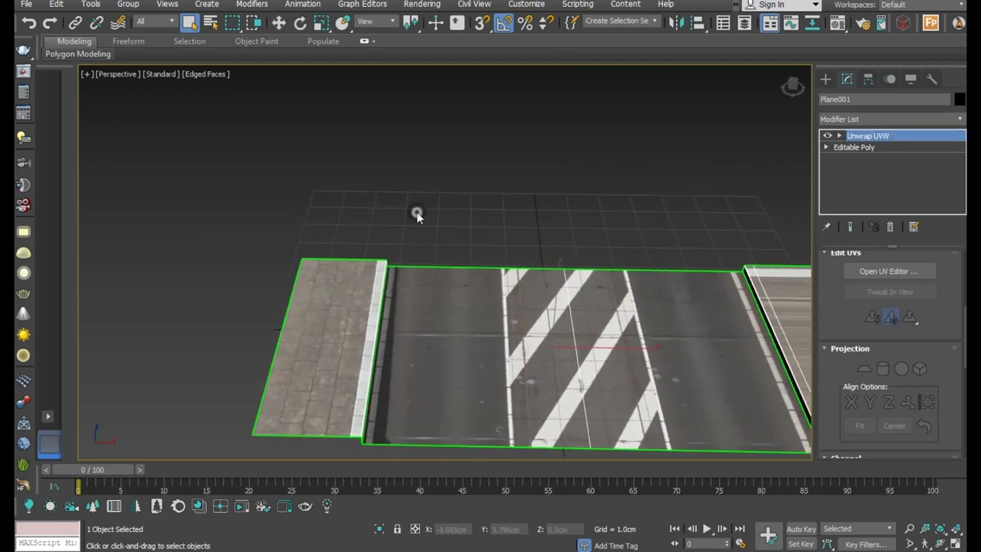
pyautogui.click(417, 215)
pyautogui.scroll(5, 410, 300)
pyautogui.click(418, 324)
pyautogui.rightClick(869, 141)
pyautogui.click(836, 274)
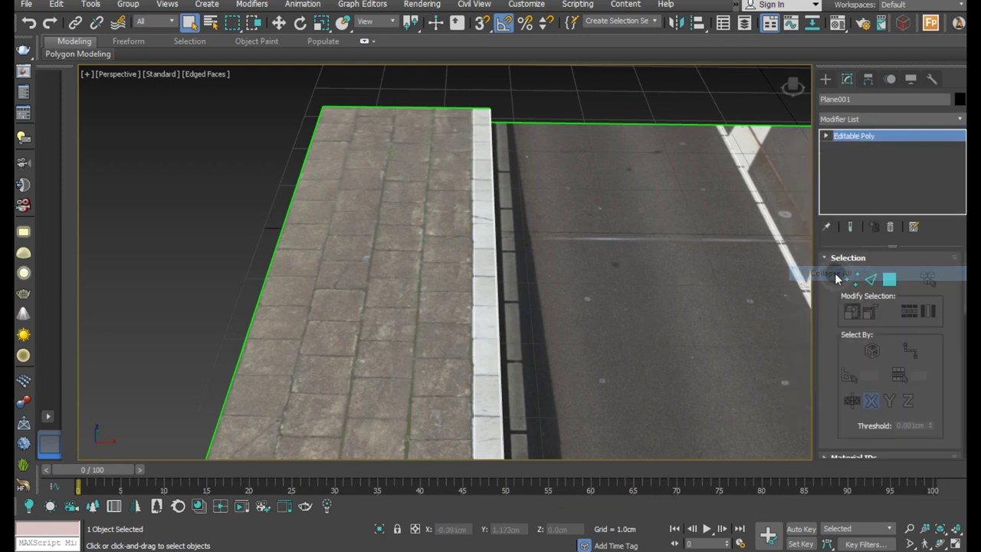
# Step: Slide the sidewalk's outer left edge further left to widen the sidewalk
pyautogui.click(871, 274)
pyautogui.click(245, 262)
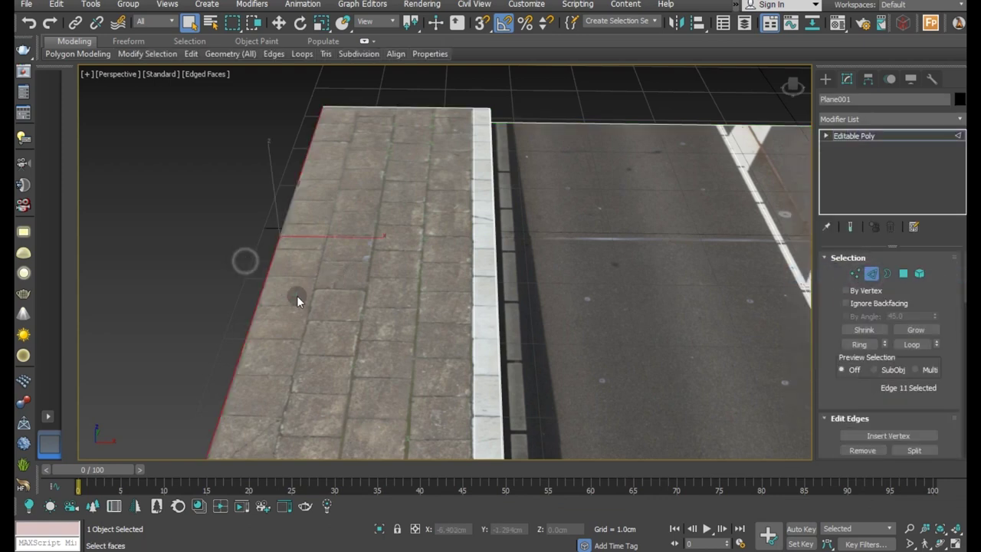
pyautogui.scroll(-3, 362, 207)
pyautogui.click(281, 23)
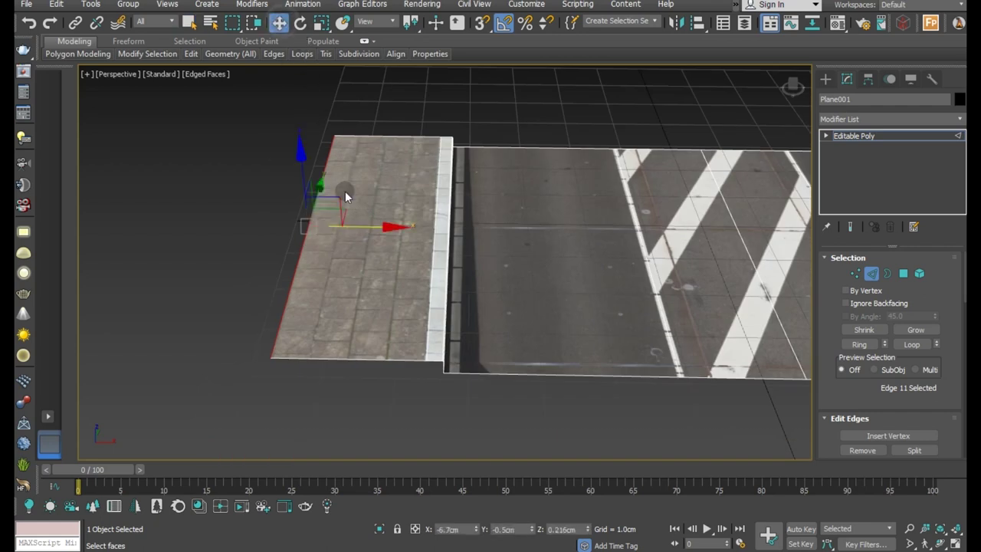
pyautogui.moveTo(354, 227); pyautogui.dragTo(268, 213)
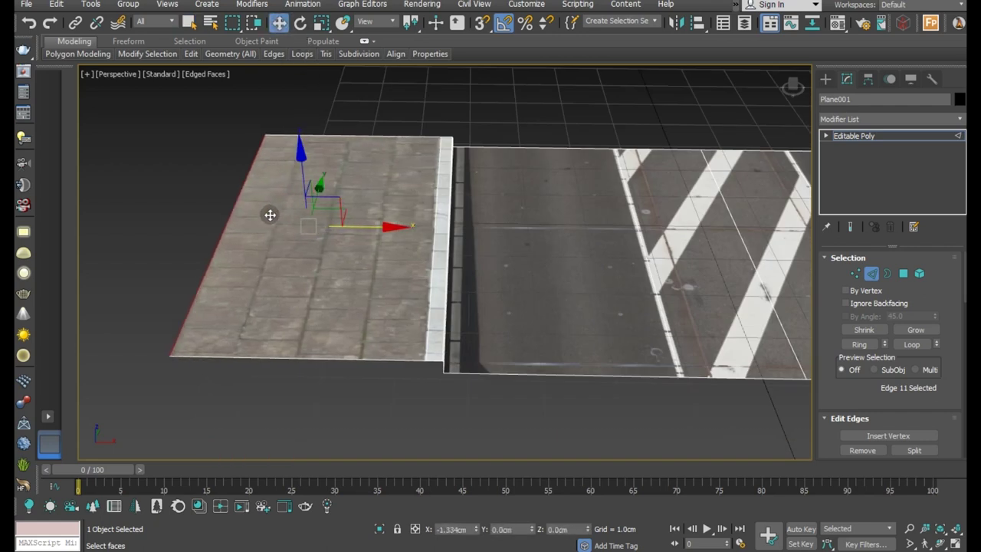
pyautogui.moveTo(333, 235)
pyautogui.keyDown('alt'); pyautogui.mouseDown(button='middle')
pyautogui.moveTo(357, 257)
pyautogui.moveTo(343, 275)
pyautogui.moveTo(360, 291)
pyautogui.moveTo(390, 252)
pyautogui.moveTo(299, 200)
pyautogui.mouseUp(button='middle'); pyautogui.keyUp('alt')
pyautogui.moveTo(269, 218); pyautogui.dragTo(263, 216)
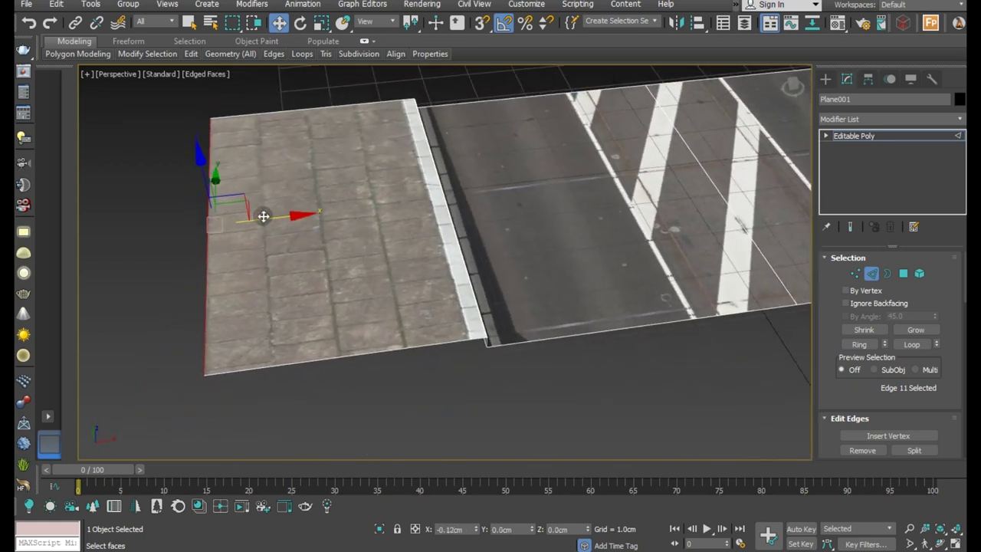
pyautogui.click(877, 136)
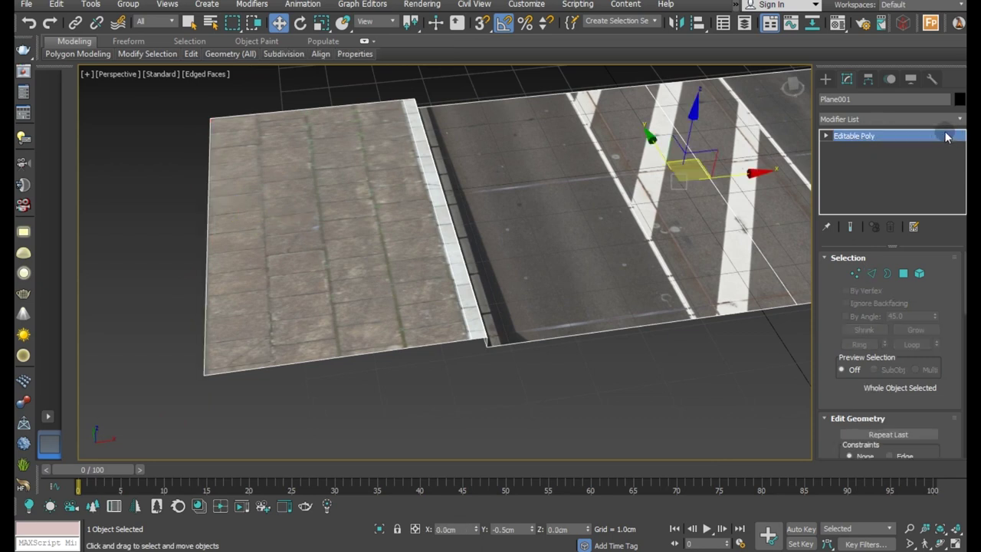
# Step: Delete the right-side curb and sidewalk polygons and exit sub-object mode
pyautogui.moveTo(514, 197)
pyautogui.mouseDown(button='middle')
pyautogui.moveTo(293, 230)
pyautogui.moveTo(206, 257)
pyautogui.mouseUp(button='middle')
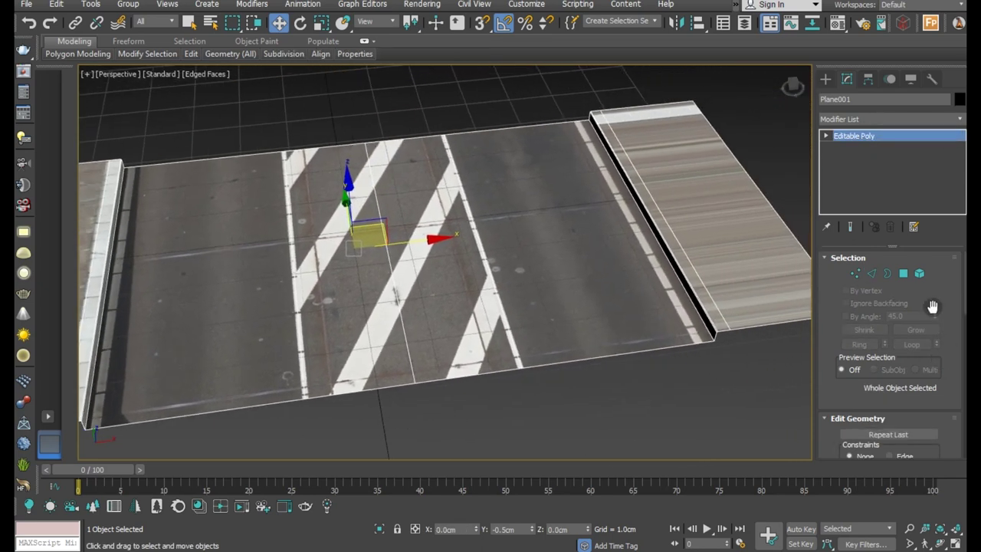
pyautogui.click(903, 274)
pyautogui.click(99, 291)
pyautogui.moveTo(675, 314); pyautogui.dragTo(613, 321, button='middle')
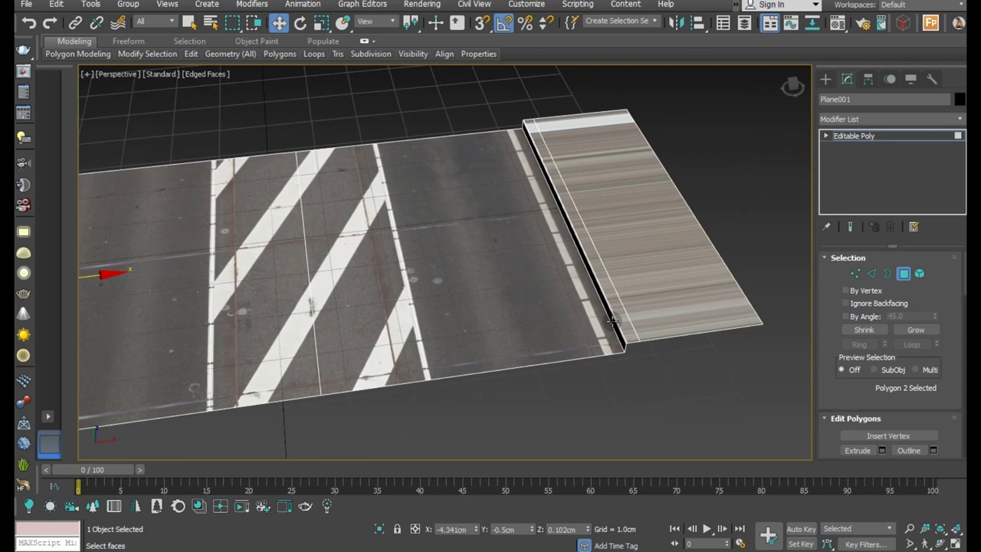
pyautogui.moveTo(757, 240); pyautogui.dragTo(613, 326)
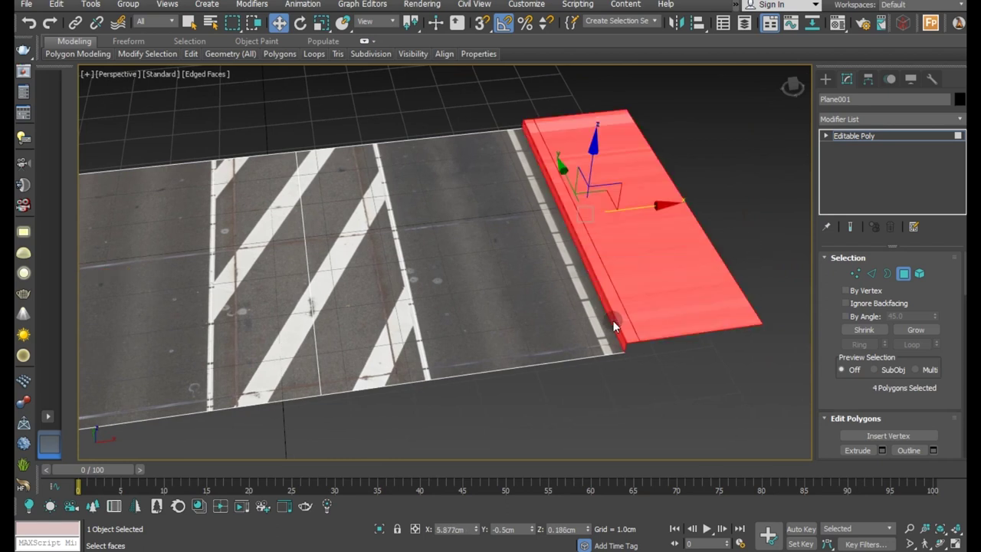
pyautogui.press('Delete')
pyautogui.moveTo(368, 302); pyautogui.dragTo(533, 266, button='middle')
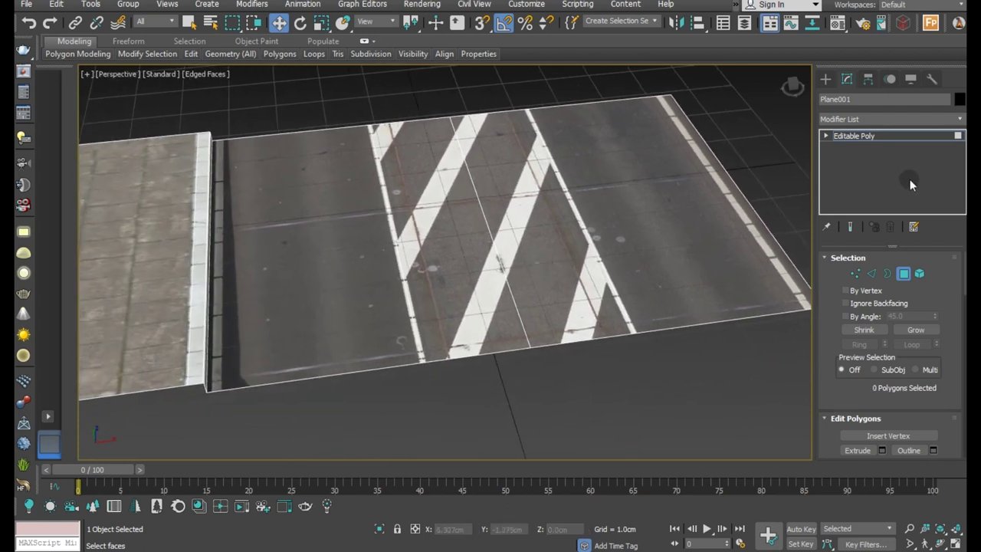
pyautogui.click(896, 137)
pyautogui.moveTo(324, 306); pyautogui.dragTo(606, 223, button='middle')
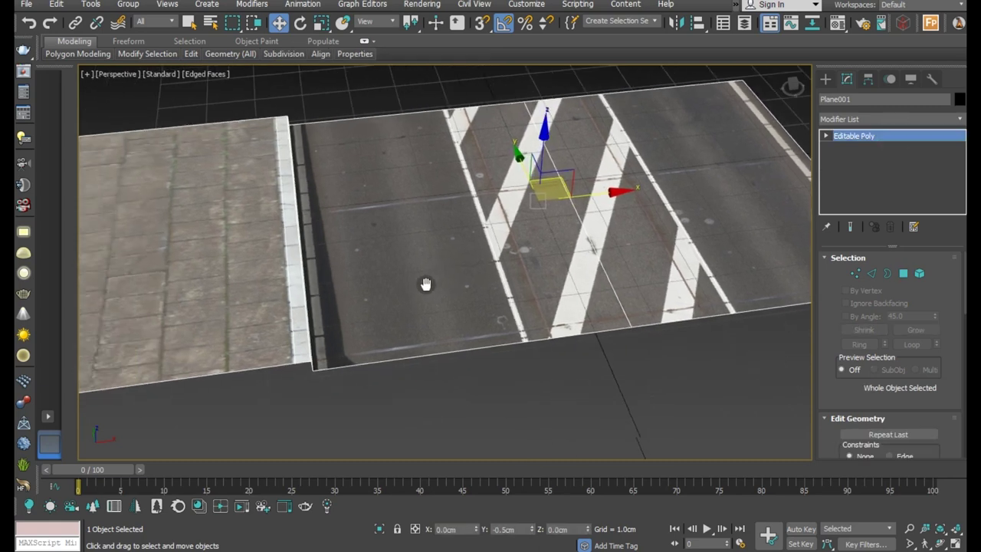
# Step: Add an Unwrap UVW modifier and show the paving texture behind the sidewalk UVs
pyautogui.click(958, 123)
pyautogui.moveTo(960, 190); pyautogui.dragTo(960, 469)
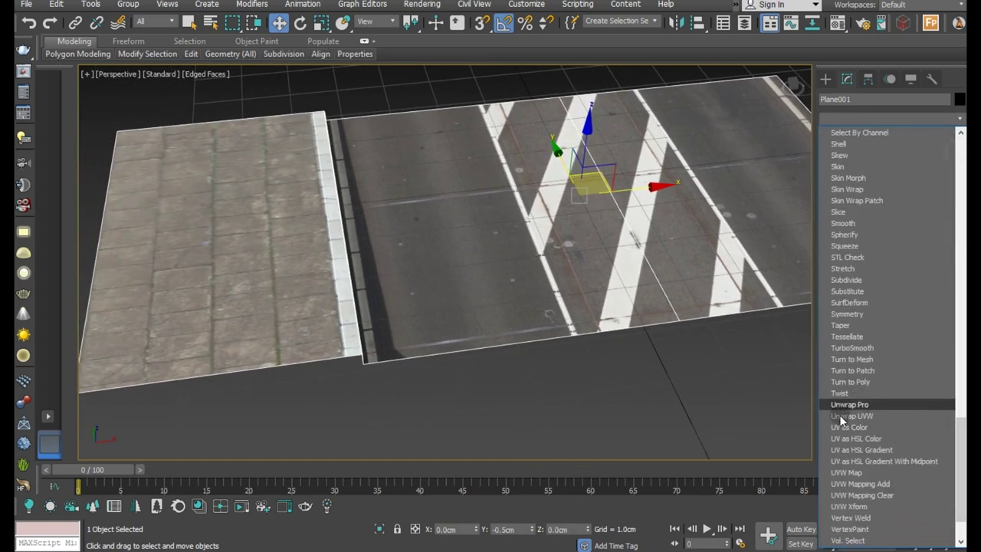
pyautogui.click(839, 415)
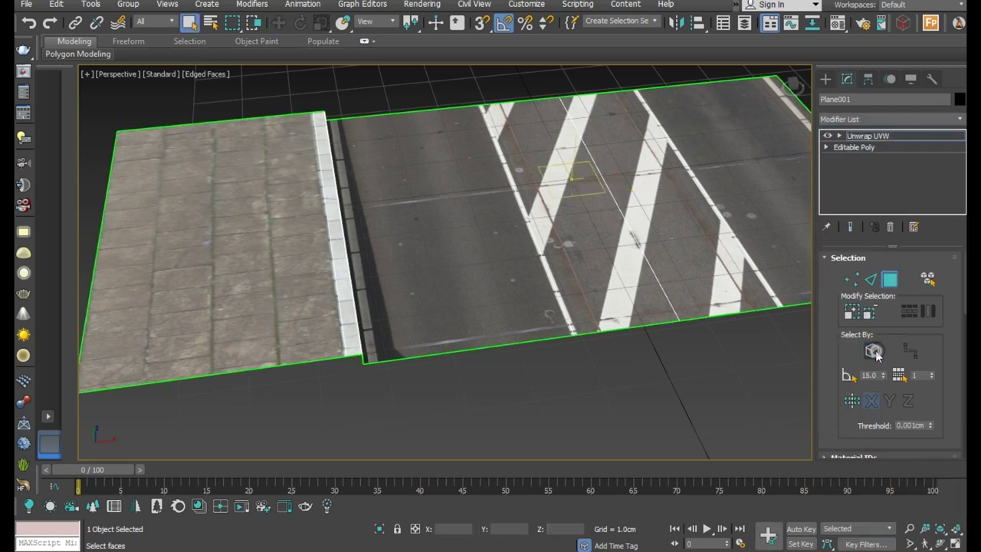
pyautogui.scroll(-2, 881, 367)
pyautogui.click(889, 430)
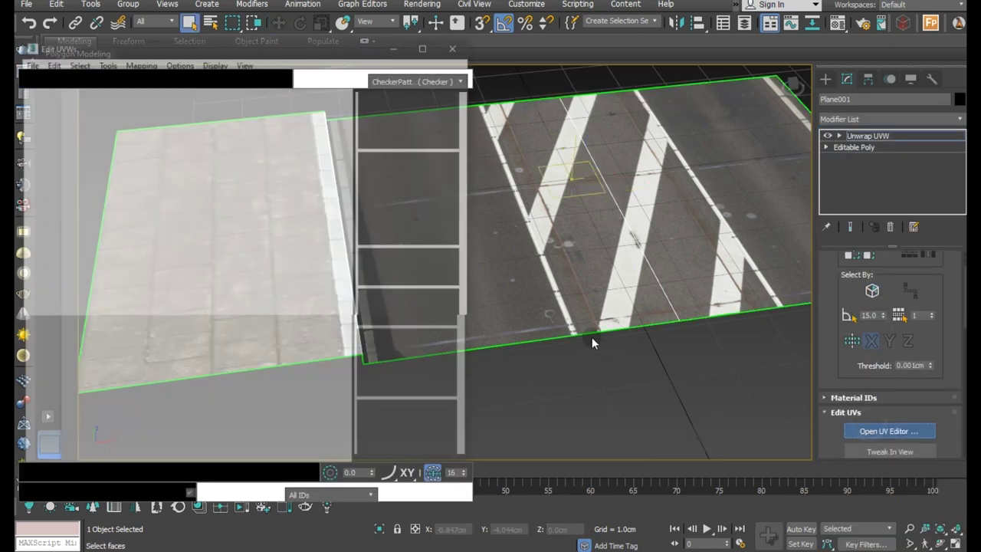
pyautogui.moveTo(591, 336); pyautogui.dragTo(657, 298, button='middle')
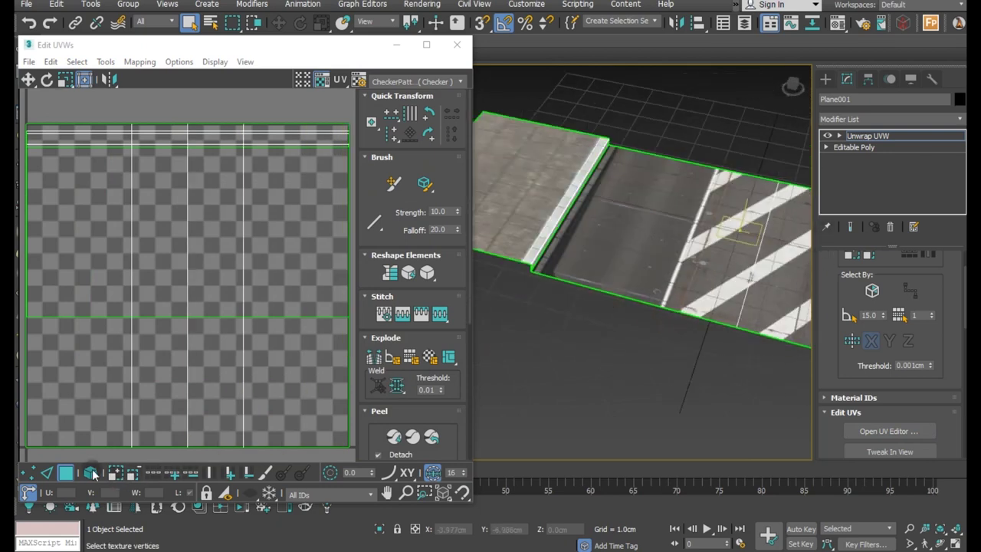
pyautogui.click(174, 328)
pyautogui.rightClick(174, 327)
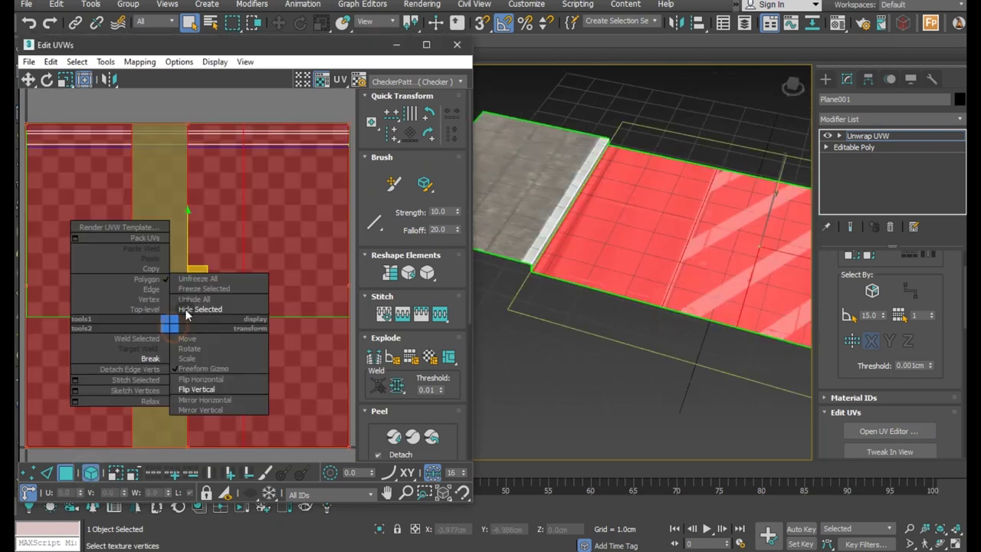
pyautogui.click(187, 306)
pyautogui.click(406, 82)
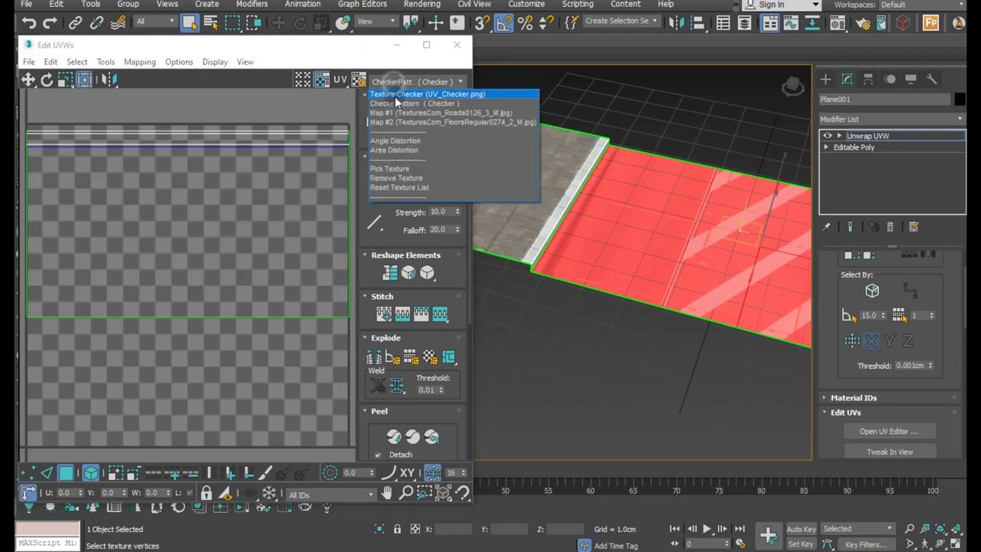
pyautogui.click(393, 121)
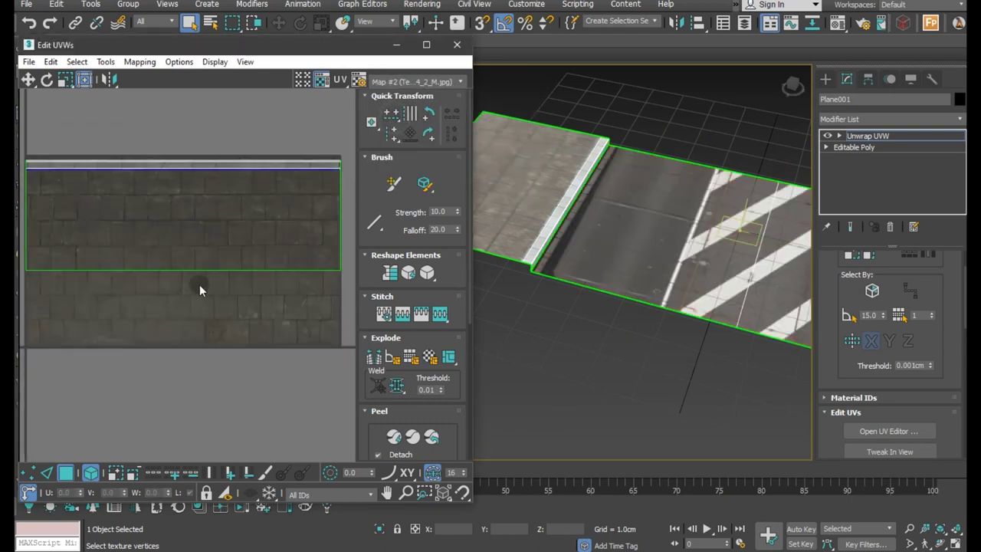
# Step: Stretch the sidewalk UVs' bottom edge down to fit the paving, then close the editor
pyautogui.click(49, 474)
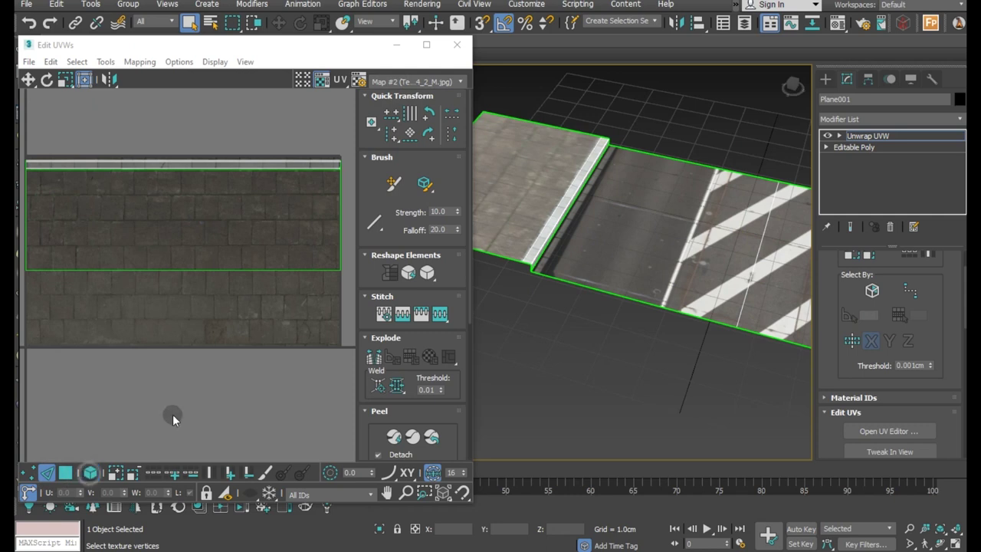
pyautogui.moveTo(584, 306); pyautogui.dragTo(623, 332, button='middle')
pyautogui.scroll(4, 489, 250)
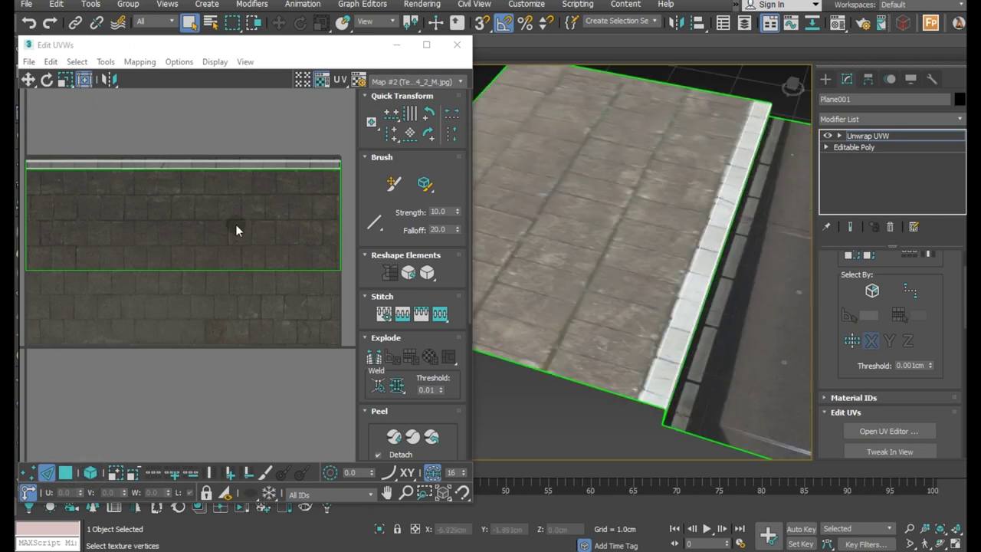
pyautogui.moveTo(235, 230); pyautogui.dragTo(257, 314)
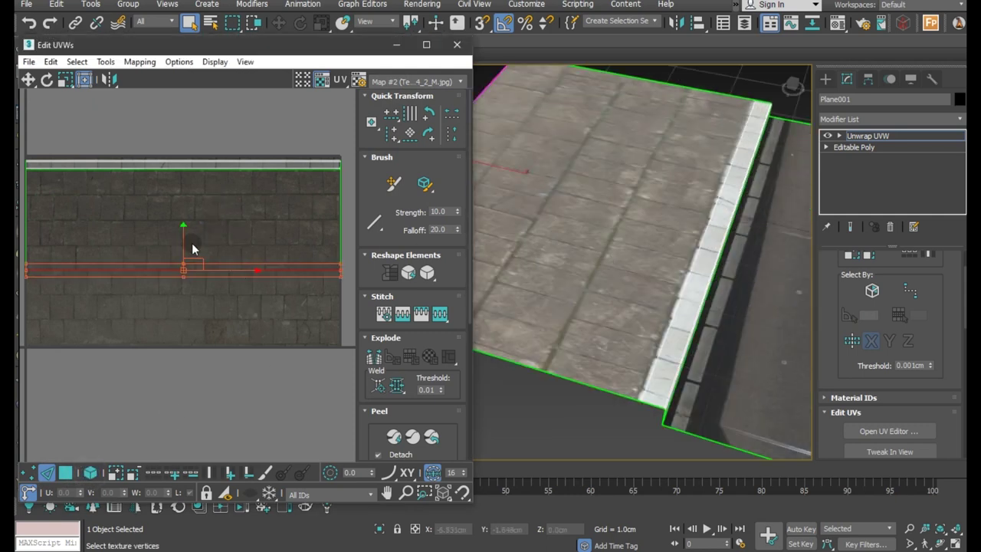
pyautogui.moveTo(185, 243); pyautogui.dragTo(186, 320)
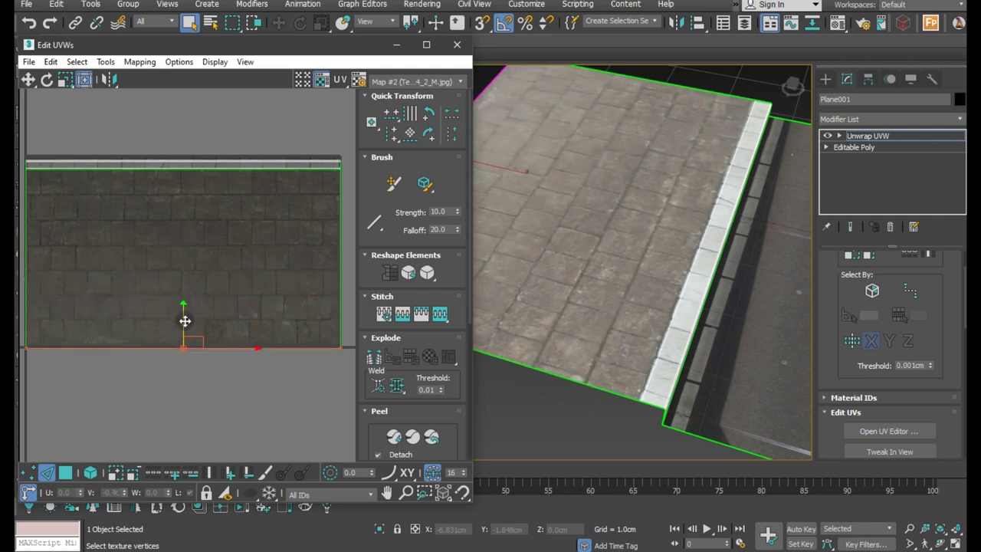
pyautogui.moveTo(615, 292)
pyautogui.keyDown('alt'); pyautogui.mouseDown(button='middle')
pyautogui.moveTo(632, 337)
pyautogui.moveTo(623, 324)
pyautogui.mouseUp(button='middle'); pyautogui.keyUp('alt')
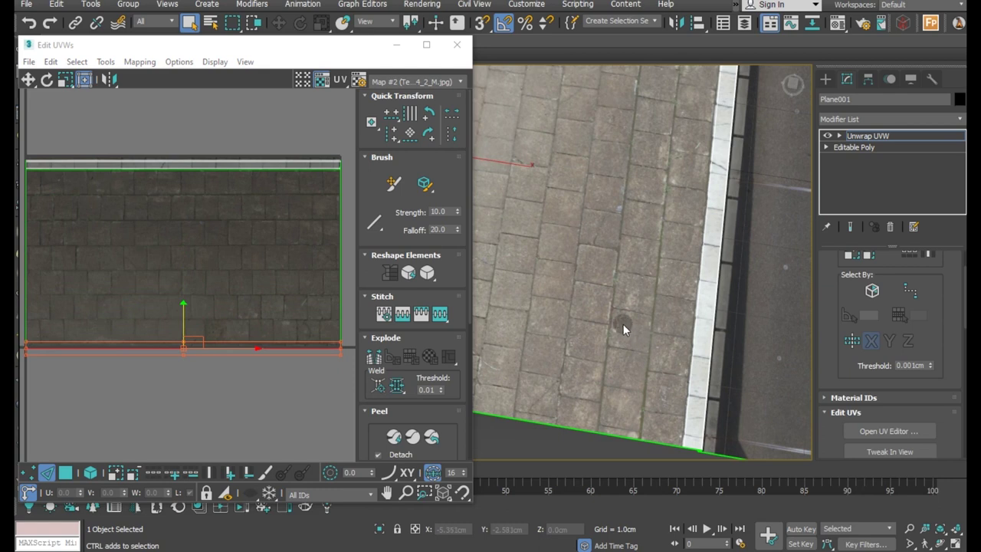
pyautogui.scroll(-2, 185, 230)
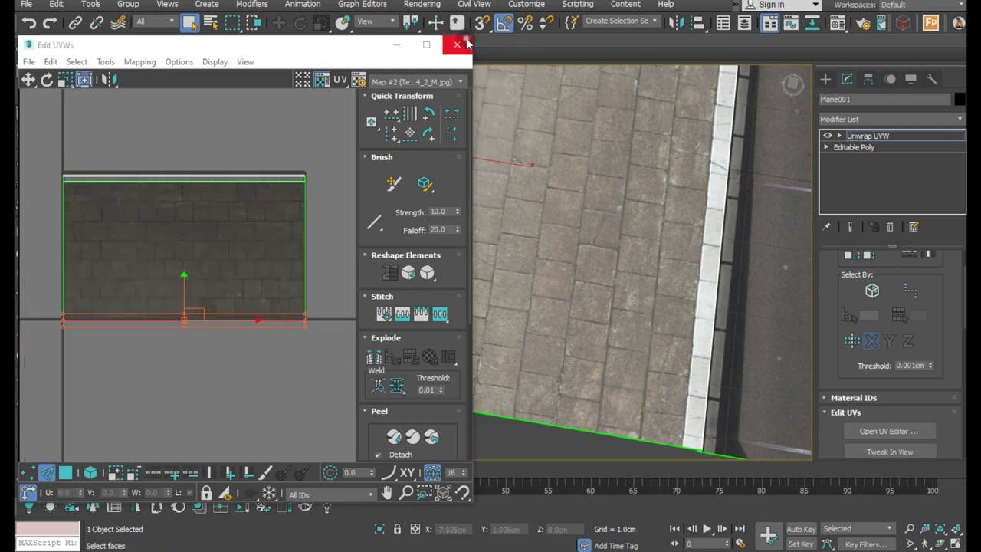
pyautogui.click(458, 45)
# Step: Collapse the Unwrap UVW modifier into the editable poly
pyautogui.click(877, 136)
pyautogui.moveTo(471, 245)
pyautogui.mouseDown(button='middle')
pyautogui.moveTo(405, 260)
pyautogui.moveTo(262, 259)
pyautogui.mouseUp(button='middle')
pyautogui.scroll(-3, 400, 191)
pyautogui.rightClick(877, 136)
pyautogui.click(840, 255)
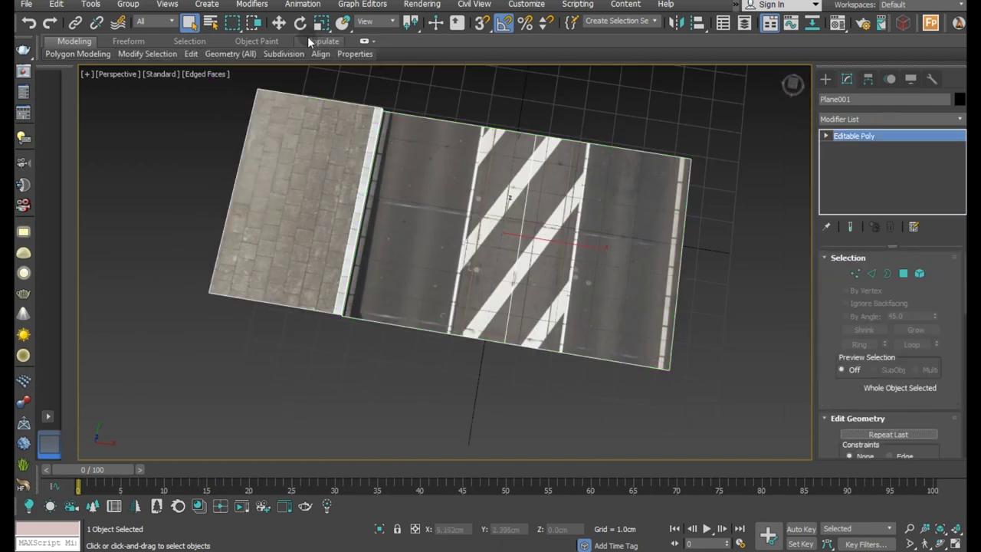
# Step: Select the sidewalk polygon at polygon level
pyautogui.click(278, 23)
pyautogui.keyDown('alt'); pyautogui.moveTo(468, 193); pyautogui.dragTo(444, 151, button='middle'); pyautogui.keyUp('alt')
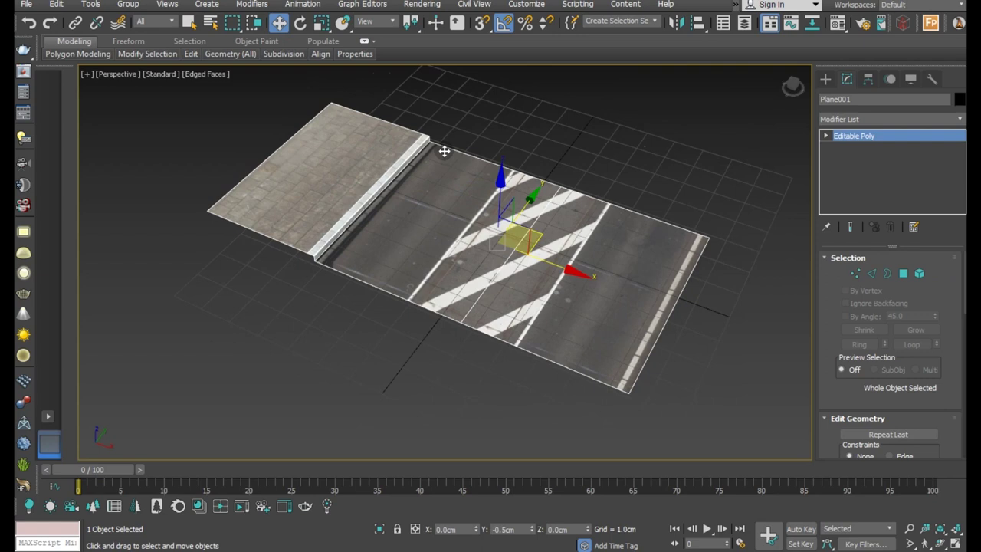
pyautogui.scroll(5, 316, 215)
pyautogui.click(903, 273)
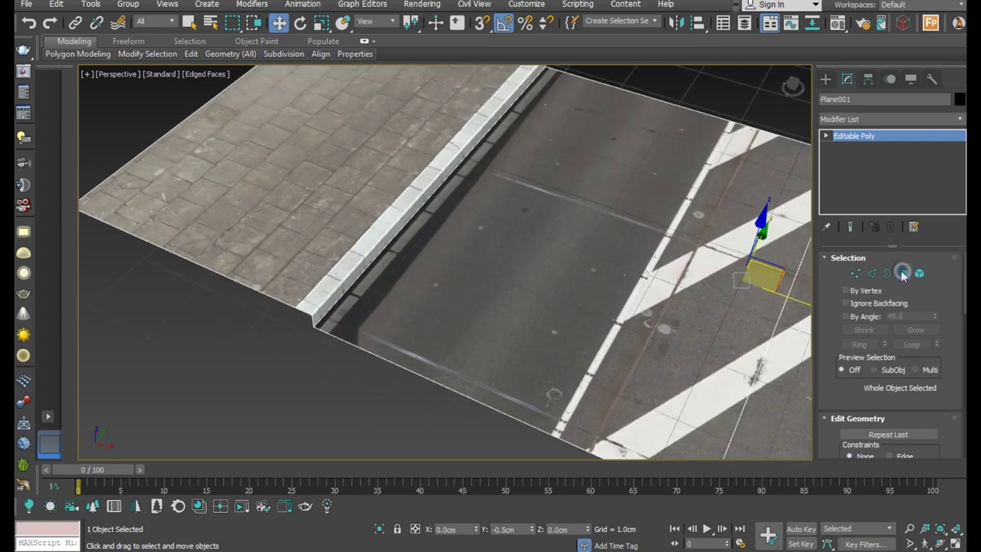
pyautogui.moveTo(182, 314); pyautogui.dragTo(274, 209)
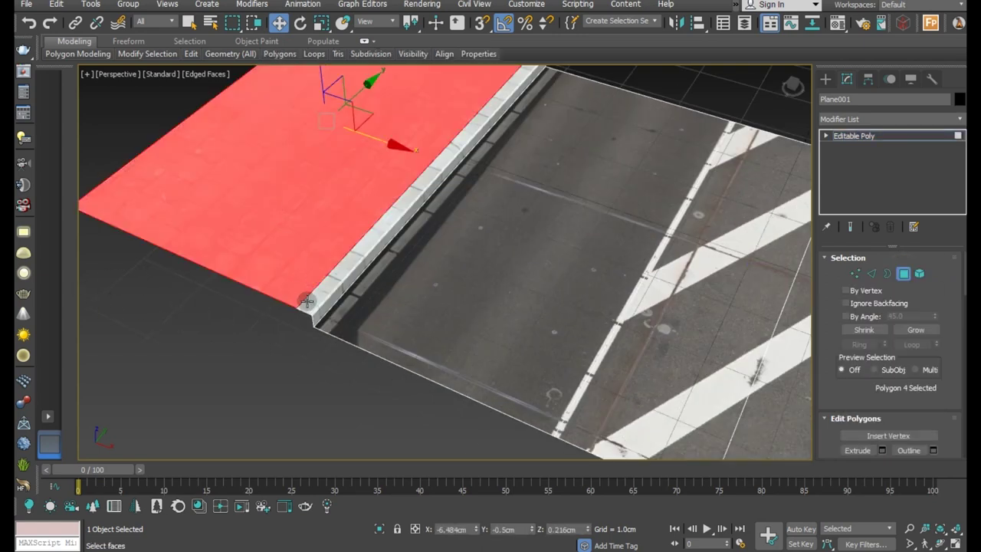
# Step: Select the sidewalk and curb polygons and Shift-drag clone them into new object Object001
pyautogui.moveTo(305, 318); pyautogui.dragTo(316, 305)
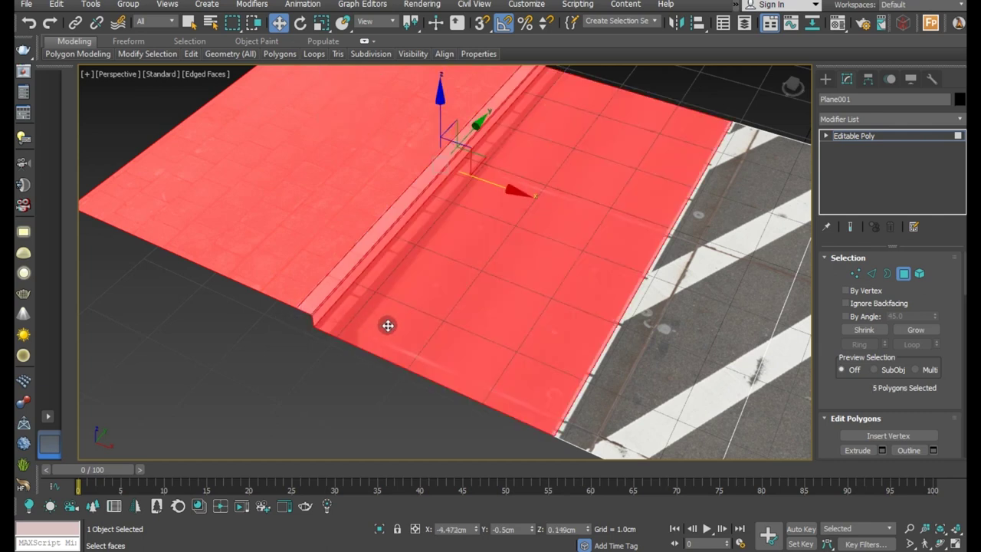
pyautogui.keyDown('alt'); pyautogui.click(467, 342); pyautogui.keyUp('alt')
pyautogui.keyDown('alt'); pyautogui.moveTo(289, 217); pyautogui.dragTo(706, 283, button='middle'); pyautogui.keyUp('alt')
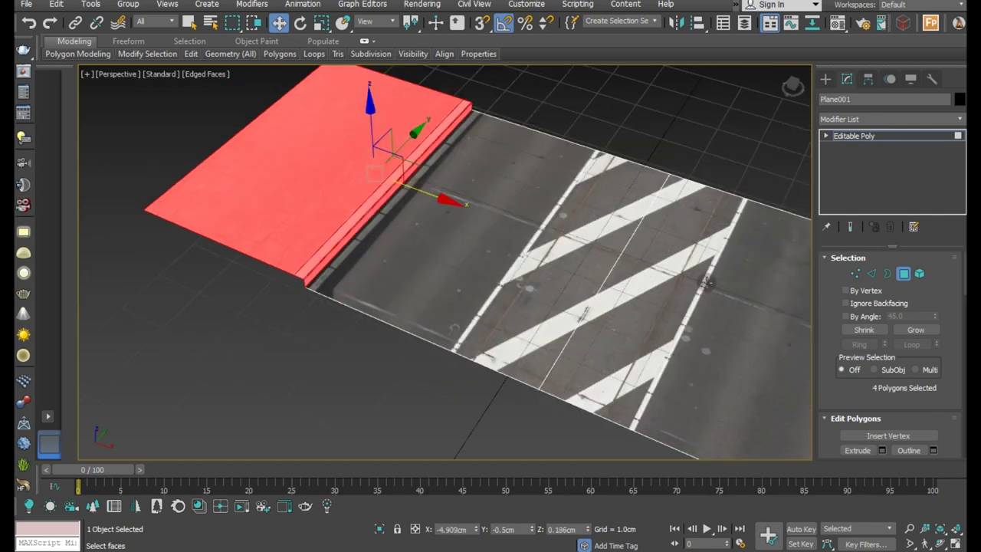
pyautogui.scroll(-4, 317, 166)
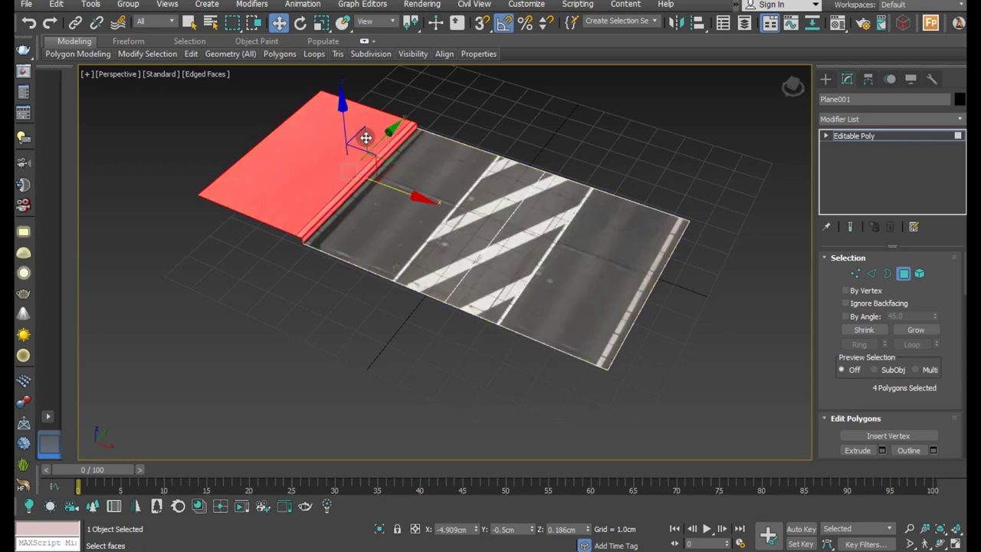
pyautogui.scroll(4, 373, 163)
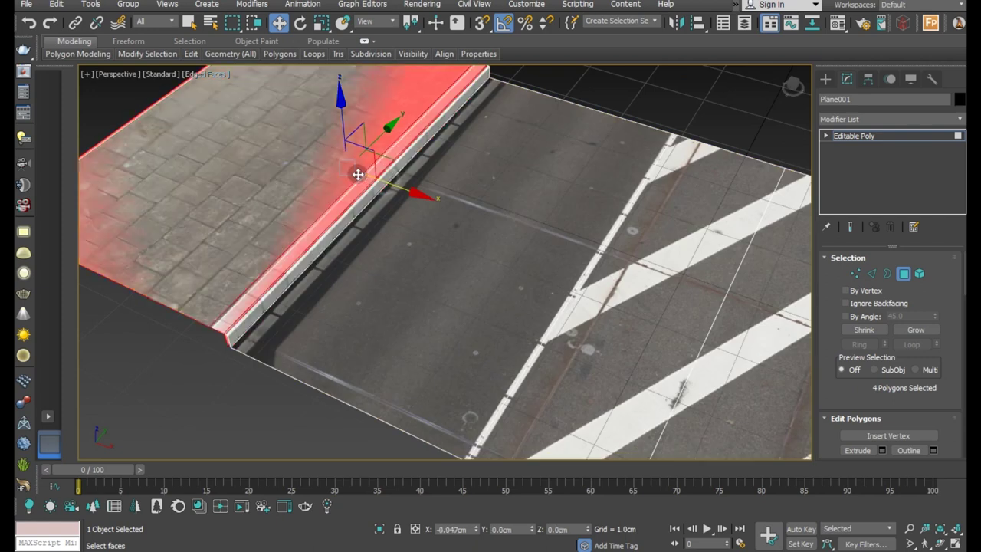
pyautogui.keyDown('shift'); pyautogui.moveTo(266, 156); pyautogui.dragTo(266, 156); pyautogui.keyUp('shift')
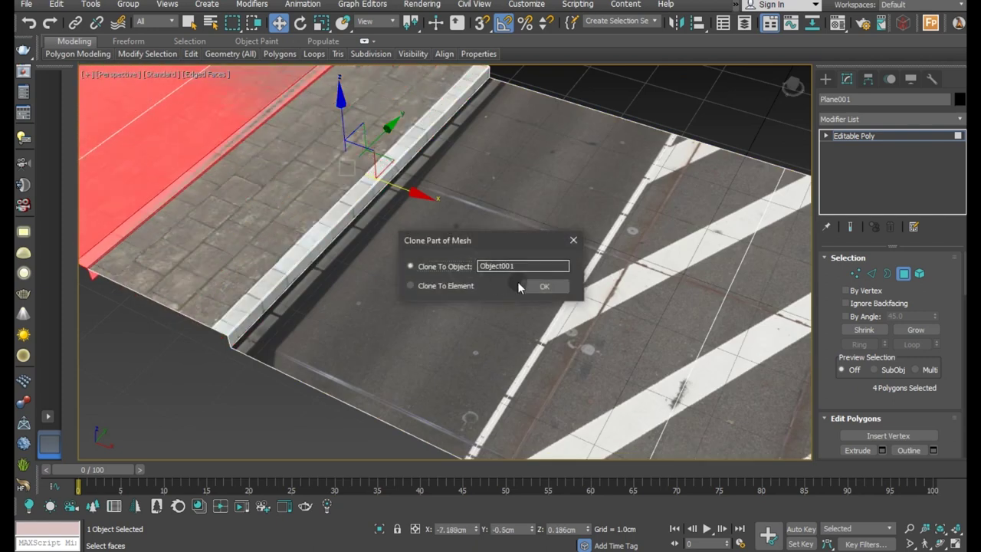
pyautogui.click(538, 285)
# Step: Move the cloned Object001 across the road to its far side, at X 14.477 cm
pyautogui.scroll(-4, 781, 200)
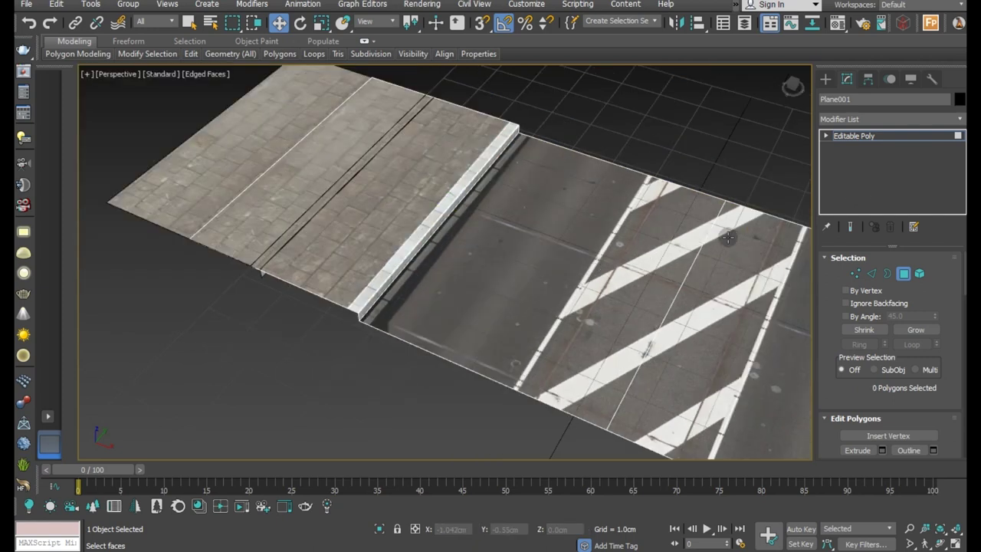
pyautogui.click(879, 135)
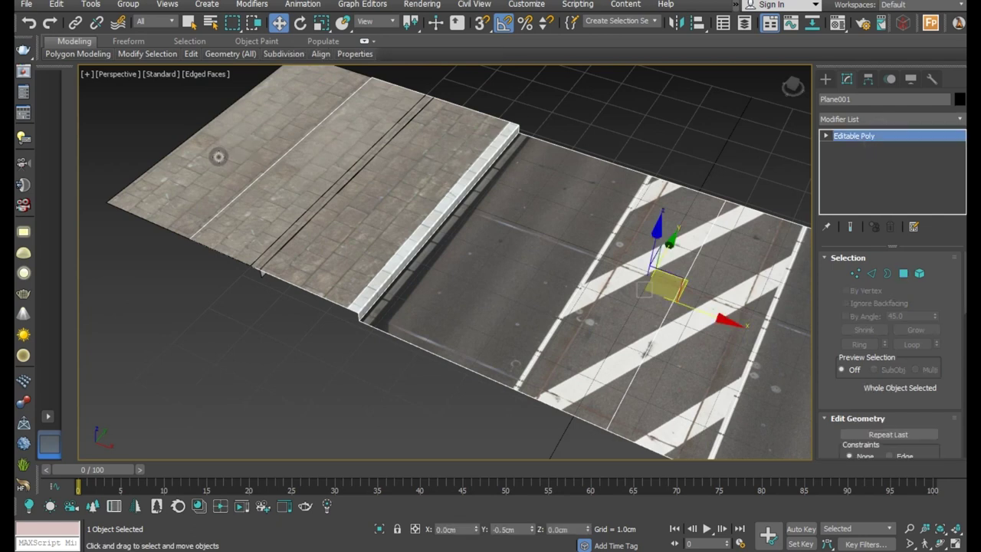
pyautogui.click(218, 158)
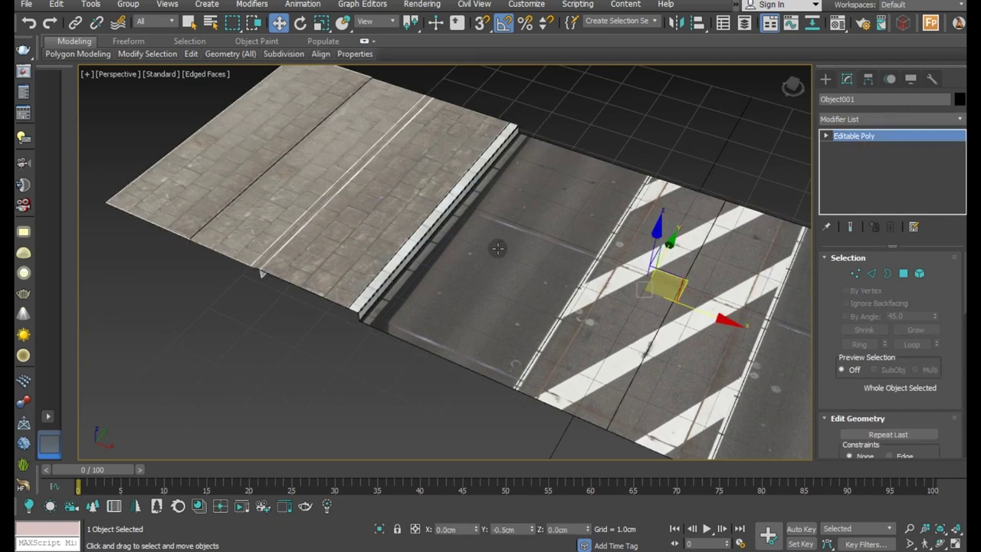
pyautogui.scroll(-3, 334, 267)
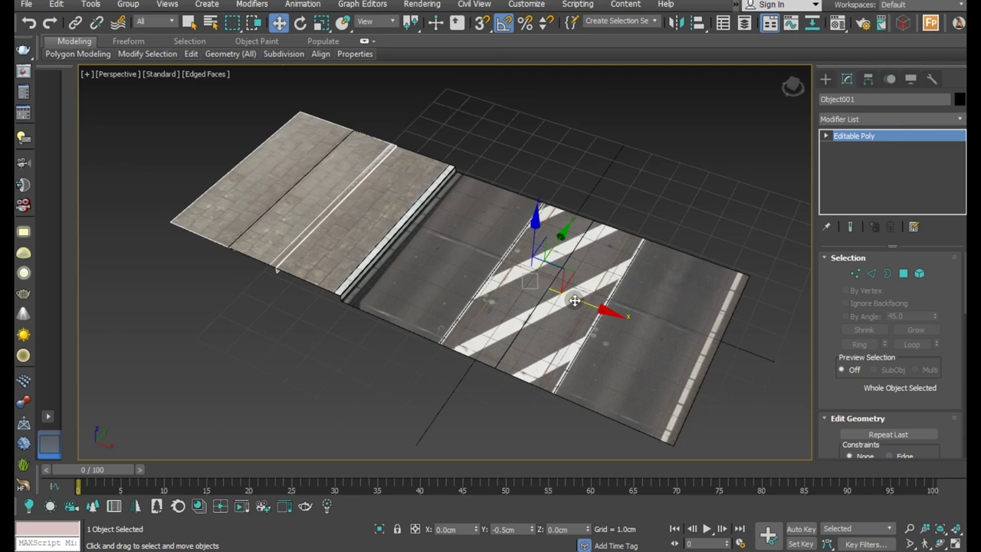
pyautogui.moveTo(573, 306); pyautogui.dragTo(790, 344)
pyautogui.keyDown('alt'); pyautogui.moveTo(645, 339); pyautogui.dragTo(599, 365, button='middle'); pyautogui.keyUp('alt')
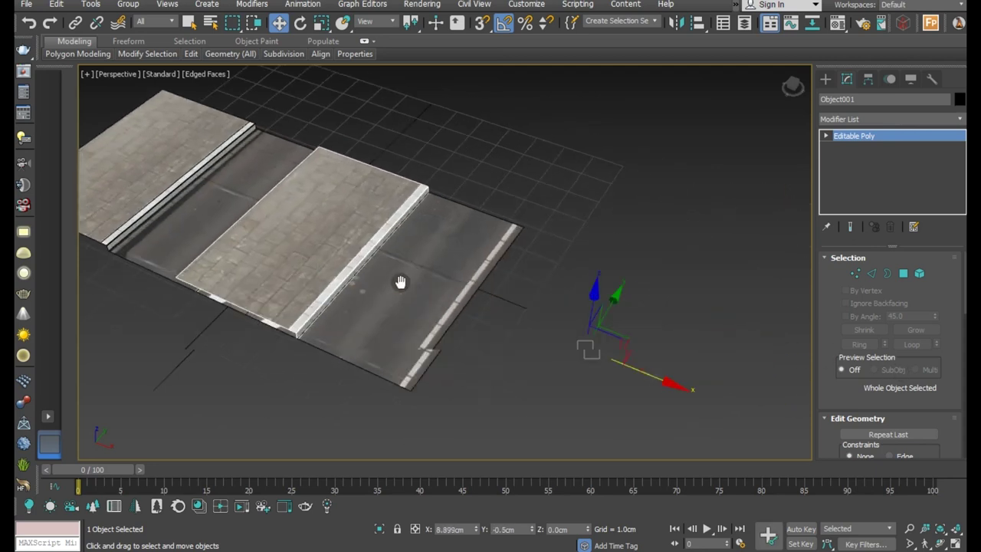
pyautogui.moveTo(604, 351); pyautogui.dragTo(800, 376)
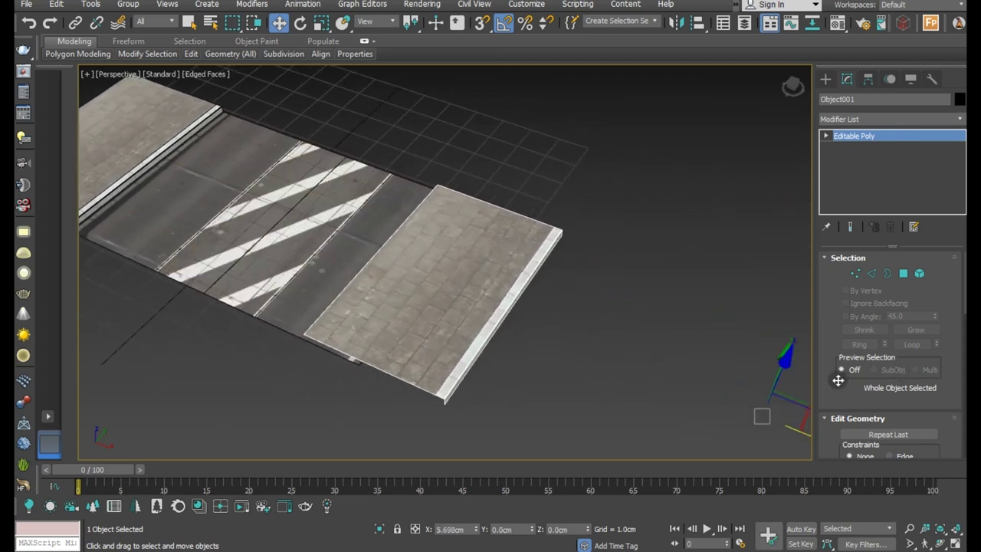
# Step: Turn on Affect Pivot Only in the Hierarchy panel's Pivot settings
pyautogui.scroll(3, 458, 387)
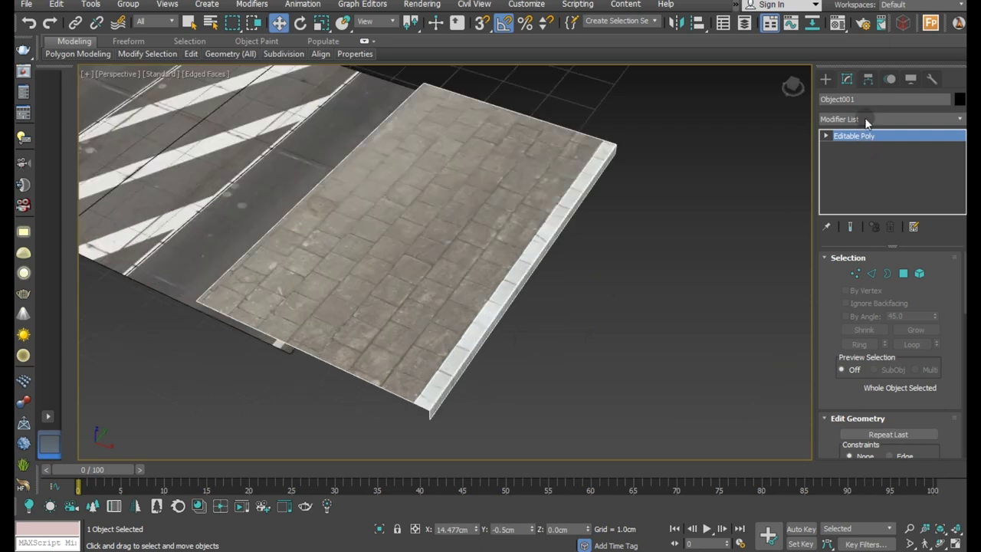
pyautogui.click(868, 79)
pyautogui.click(872, 170)
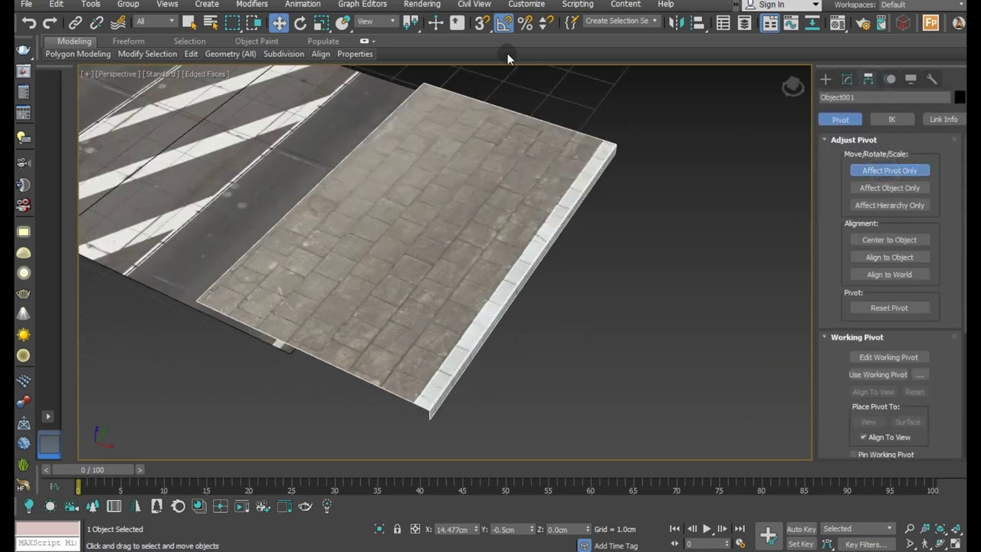
# Step: With point snapping on, centre the sidewalk piece's pivot and snap it to its near corner
pyautogui.click(480, 24)
pyautogui.click(898, 242)
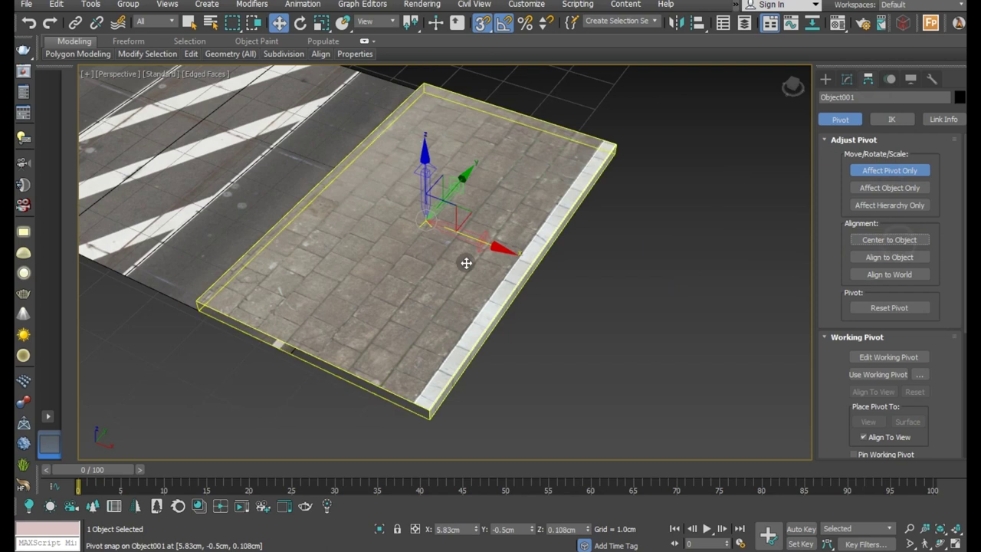
pyautogui.moveTo(427, 230); pyautogui.dragTo(520, 379)
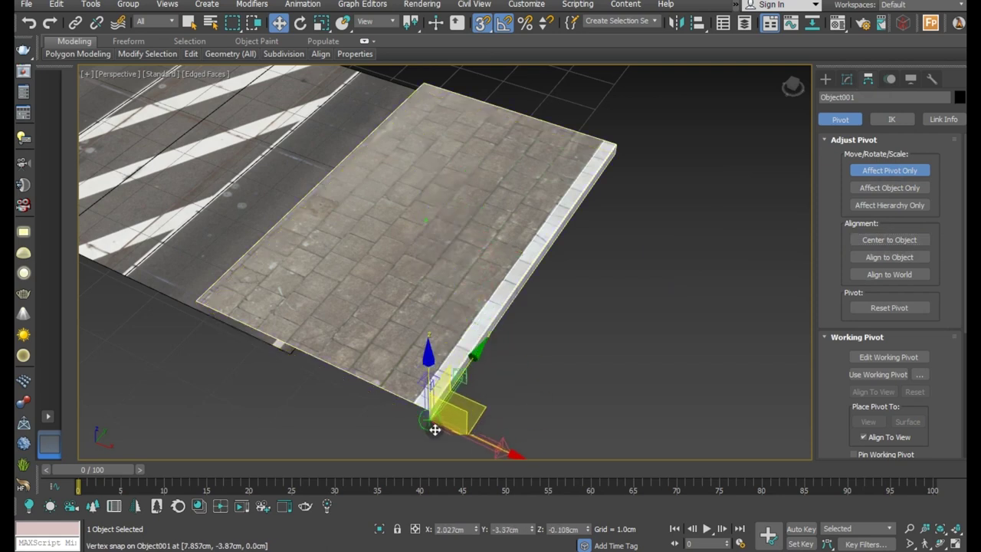
pyautogui.click(847, 80)
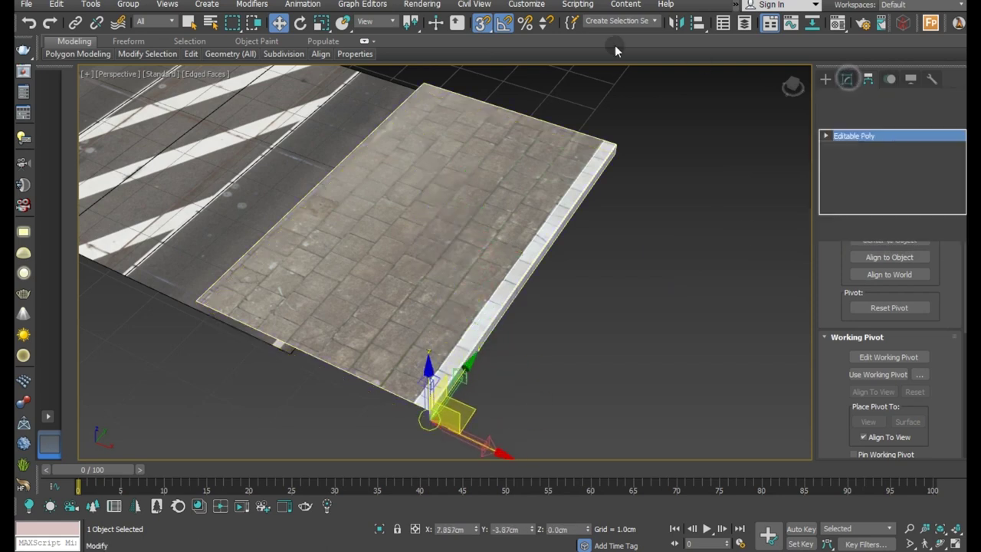
# Step: Rotate the sidewalk piece 180° on Z around its corner
pyautogui.click(301, 23)
pyautogui.click(481, 22)
pyautogui.scroll(3, 514, 408)
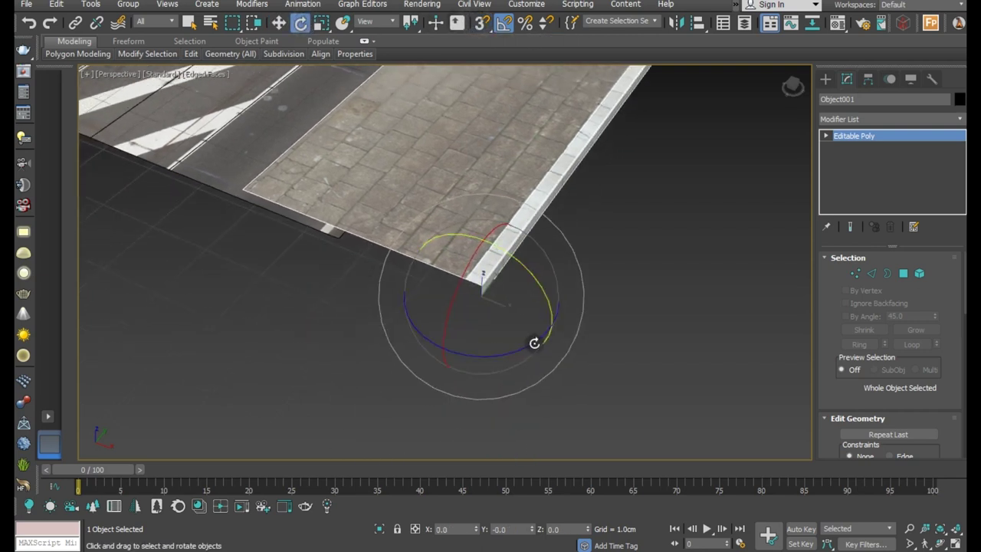
pyautogui.moveTo(491, 355); pyautogui.dragTo(465, 357)
pyautogui.moveTo(460, 348)
pyautogui.keyDown('alt'); pyautogui.mouseDown(button='middle')
pyautogui.moveTo(537, 350)
pyautogui.moveTo(734, 291)
pyautogui.mouseUp(button='middle'); pyautogui.keyUp('alt')
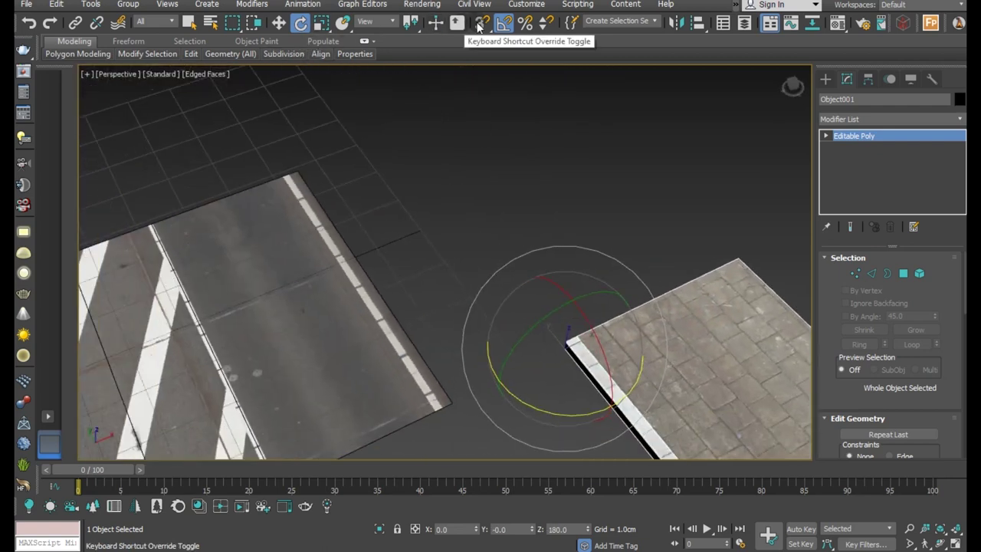
# Step: Snap the sidewalk's corner onto the road's far corner so the curb faces the asphalt
pyautogui.press('s')
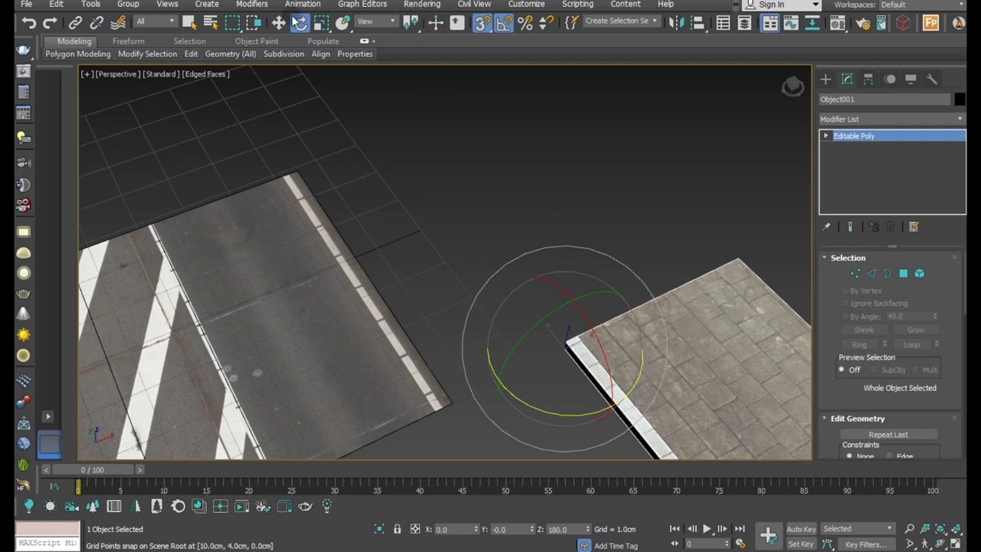
pyautogui.click(278, 23)
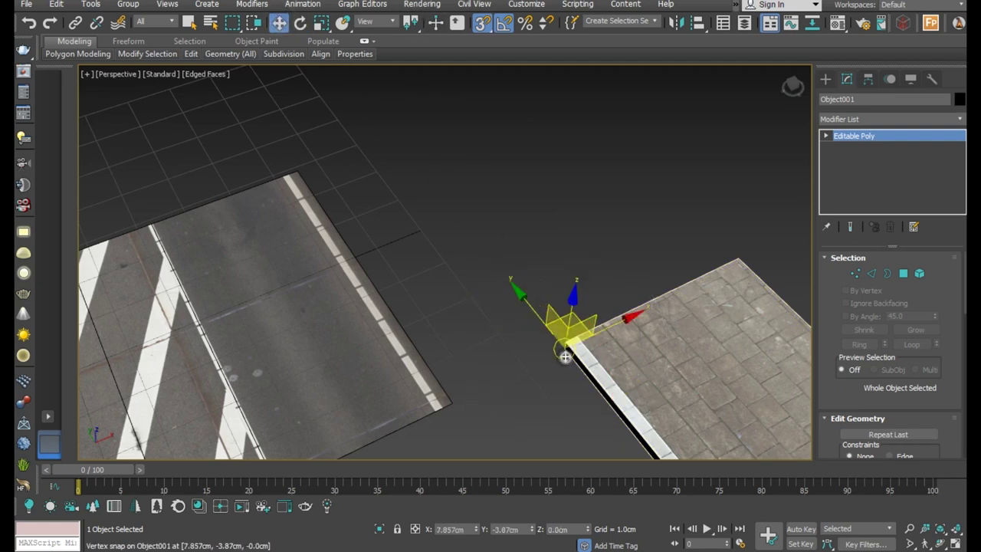
pyautogui.moveTo(565, 356); pyautogui.dragTo(325, 182)
pyautogui.scroll(-2, 560, 195)
pyautogui.moveTo(560, 195)
pyautogui.keyDown('alt'); pyautogui.mouseDown(button='middle')
pyautogui.moveTo(549, 232)
pyautogui.moveTo(537, 210)
pyautogui.mouseUp(button='middle'); pyautogui.keyUp('alt')
pyautogui.keyDown('alt'); pyautogui.moveTo(383, 265); pyautogui.dragTo(530, 199, button='middle'); pyautogui.keyUp('alt')
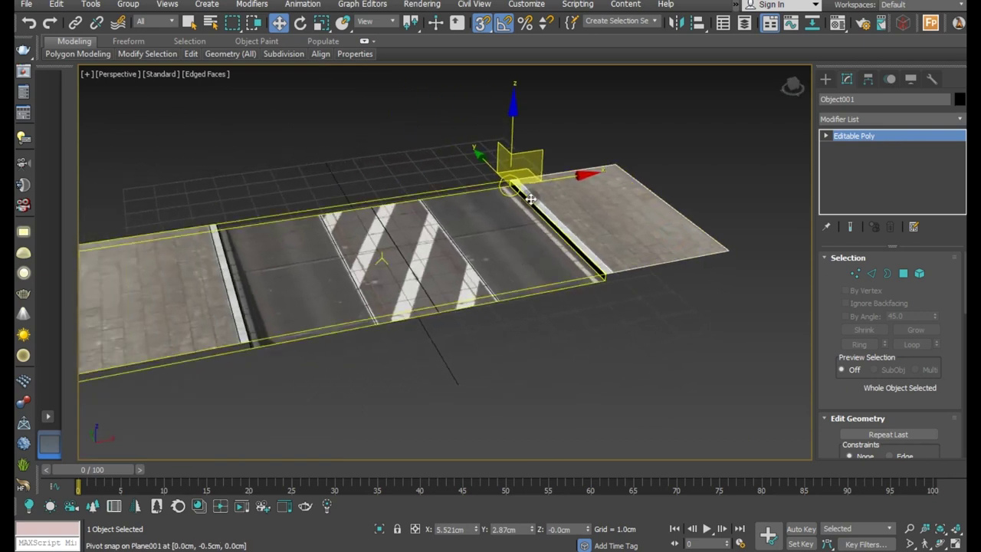
pyautogui.click(482, 29)
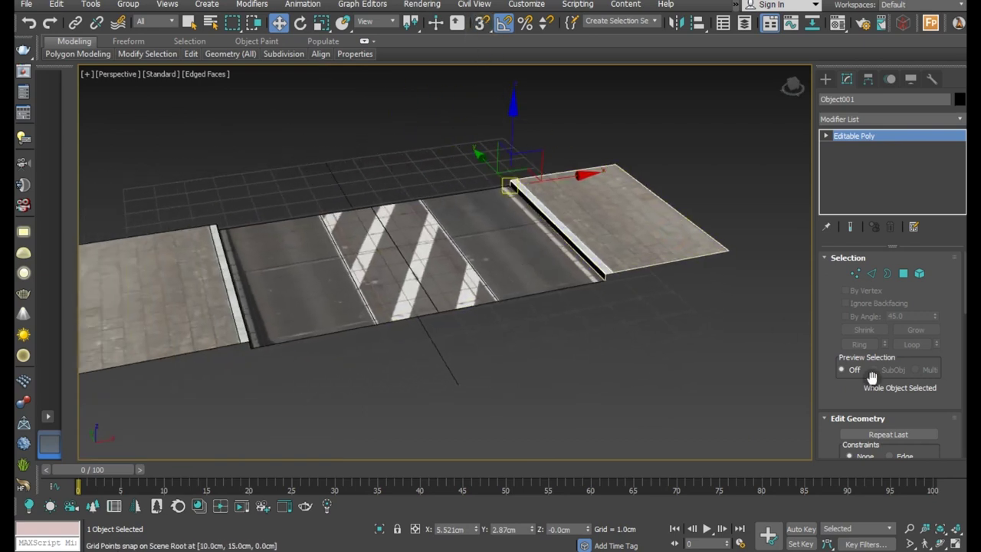
# Step: Attach the road piece into the sidewalk object Object001
pyautogui.scroll(-2, 871, 375)
pyautogui.click(850, 455)
pyautogui.click(284, 289)
pyautogui.press('w')
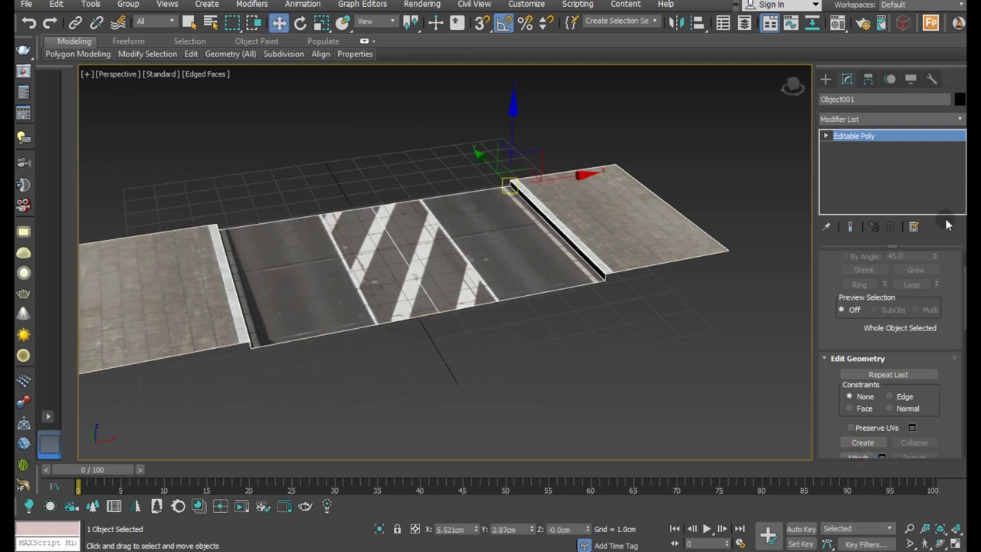
# Step: Weld the overlapping seam vertices at a 0.01 cm threshold, reducing 28 vertices to 26
pyautogui.click(827, 135)
pyautogui.click(833, 142)
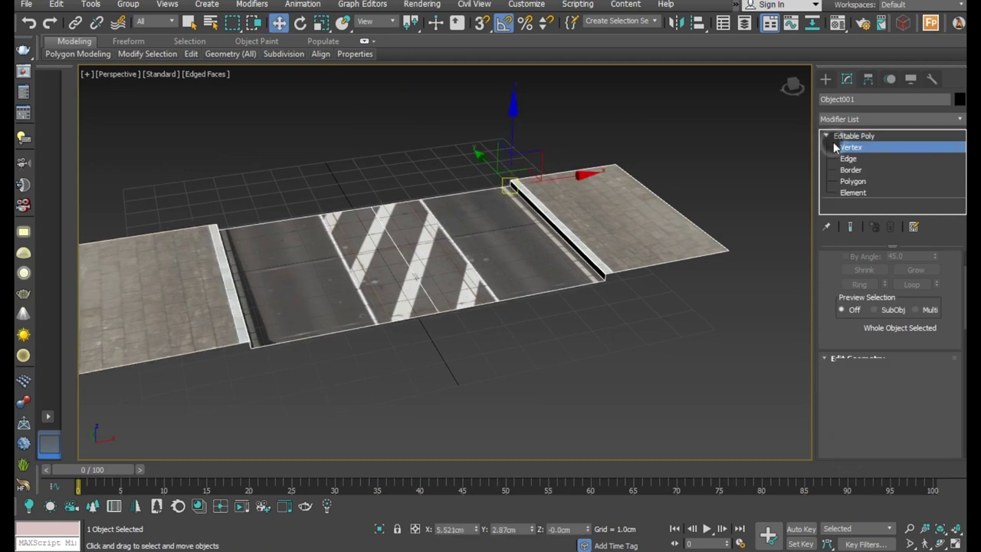
pyautogui.moveTo(483, 146); pyautogui.dragTo(793, 323)
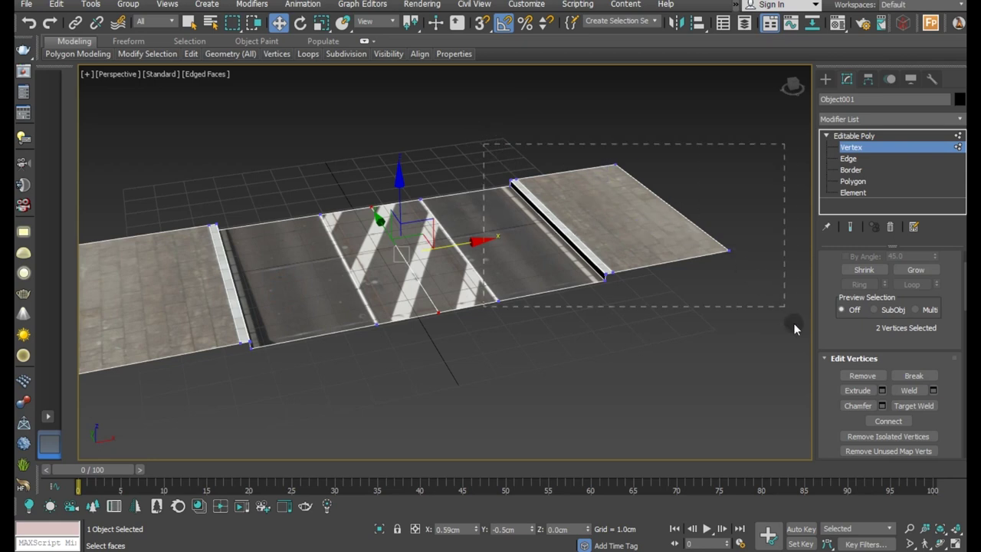
pyautogui.scroll(8, 605, 284)
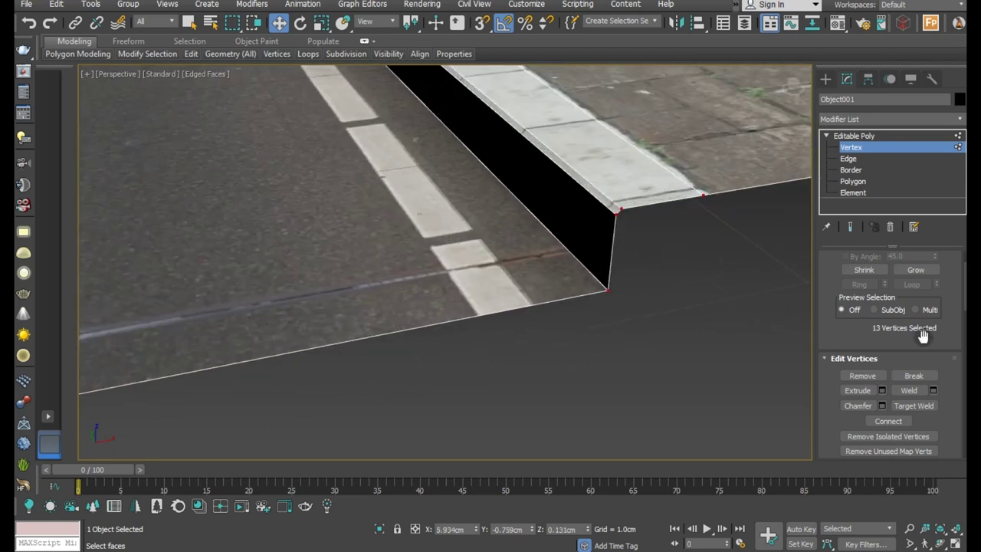
pyautogui.click(934, 392)
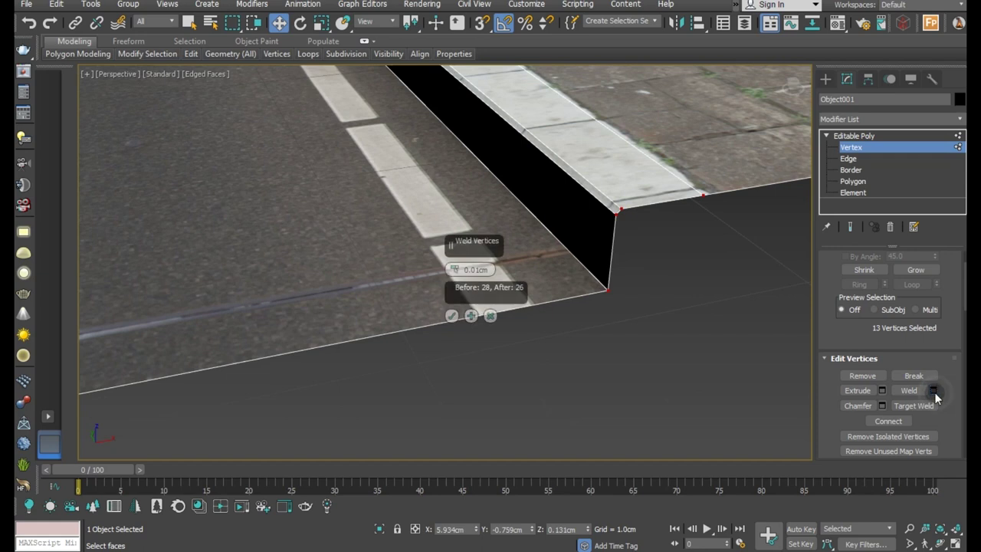
pyautogui.click(451, 316)
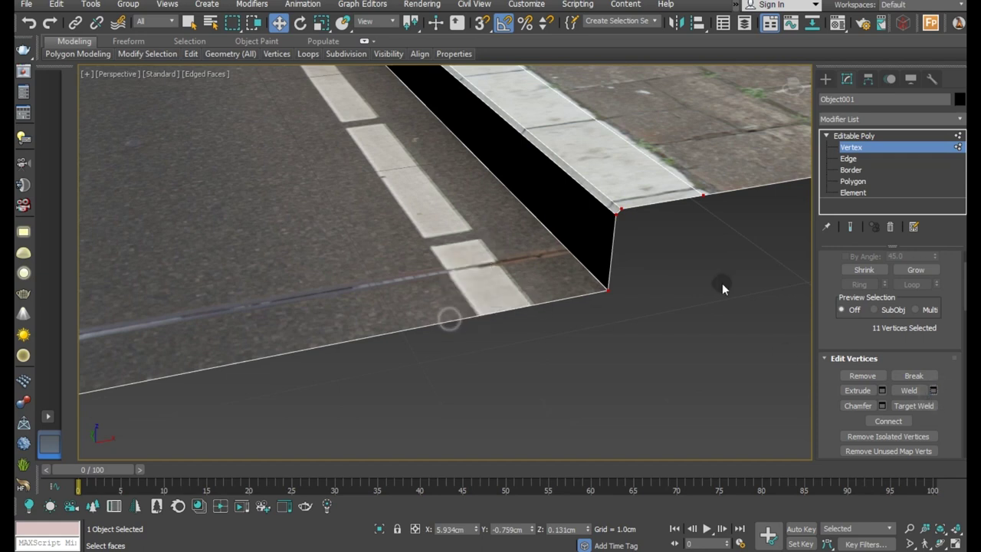
# Step: Check that road and curb now select as one element, then return to object level
pyautogui.click(862, 194)
pyautogui.click(743, 268)
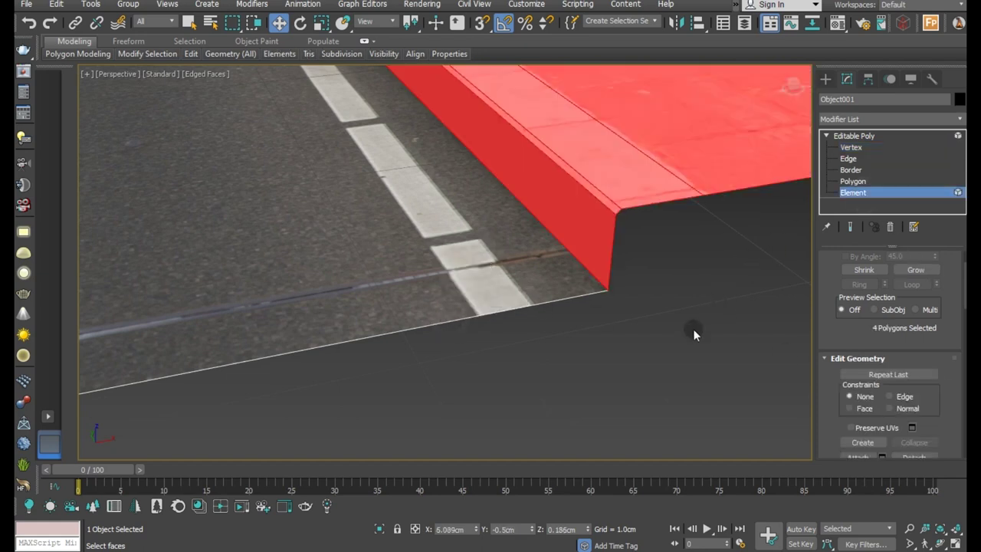
pyautogui.click(692, 329)
pyautogui.click(478, 263)
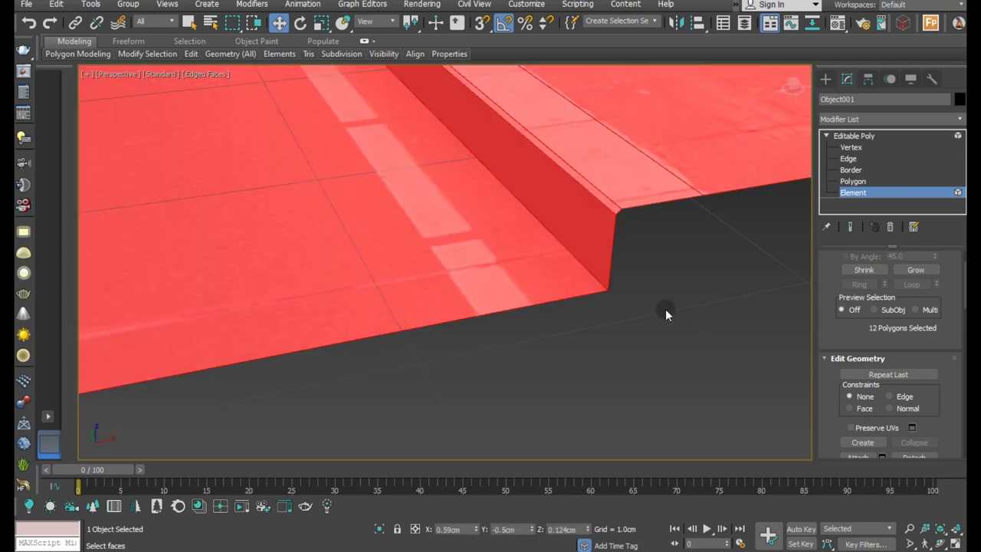
pyautogui.press('z')
pyautogui.click(852, 136)
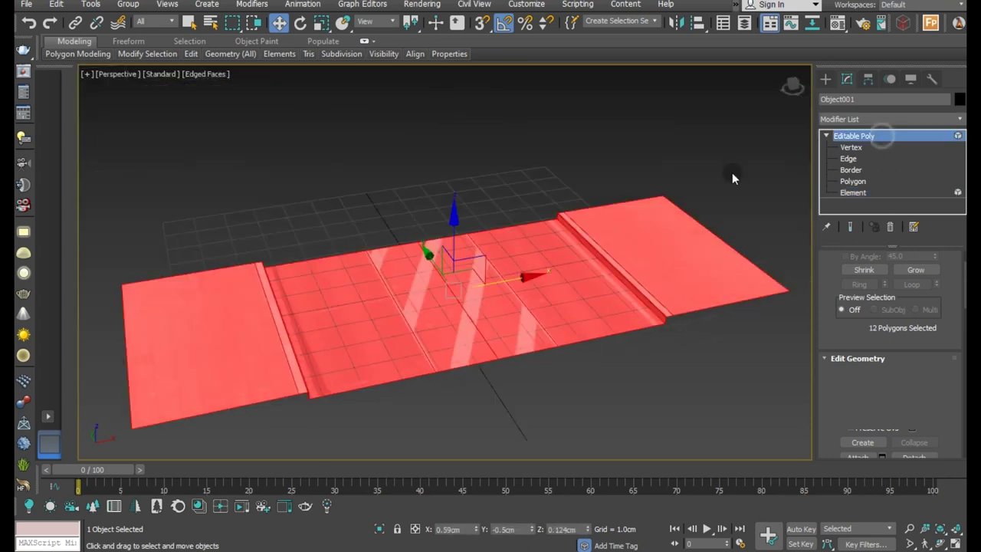
# Step: Turn on Affect Pivot Only for the road section
pyautogui.moveTo(521, 230)
pyautogui.keyDown('alt'); pyautogui.mouseDown(button='middle')
pyautogui.moveTo(619, 247)
pyautogui.moveTo(578, 256)
pyautogui.moveTo(496, 239)
pyautogui.moveTo(499, 285)
pyautogui.moveTo(482, 269)
pyautogui.moveTo(540, 273)
pyautogui.mouseUp(button='middle'); pyautogui.keyUp('alt')
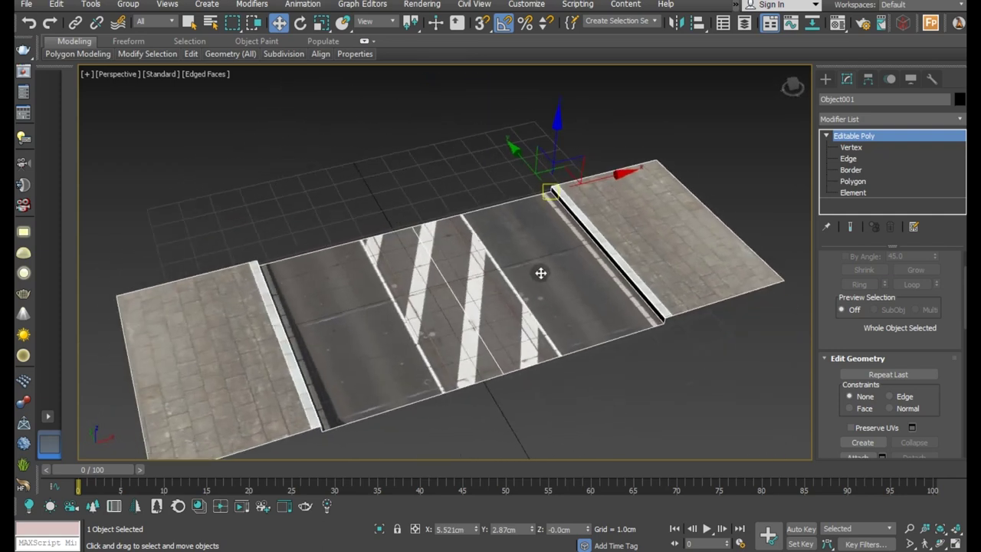
pyautogui.scroll(4, 668, 282)
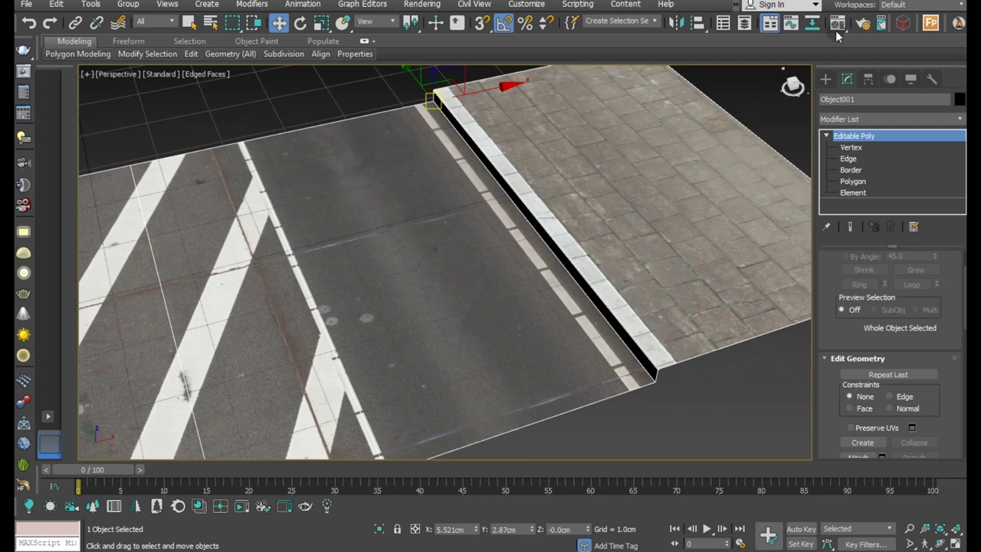
pyautogui.click(868, 80)
pyautogui.scroll(-2, 519, 160)
pyautogui.scroll(-5, 511, 175)
pyautogui.keyDown('alt'); pyautogui.moveTo(510, 176); pyautogui.dragTo(556, 193, button='middle'); pyautogui.keyUp('alt')
pyautogui.click(881, 170)
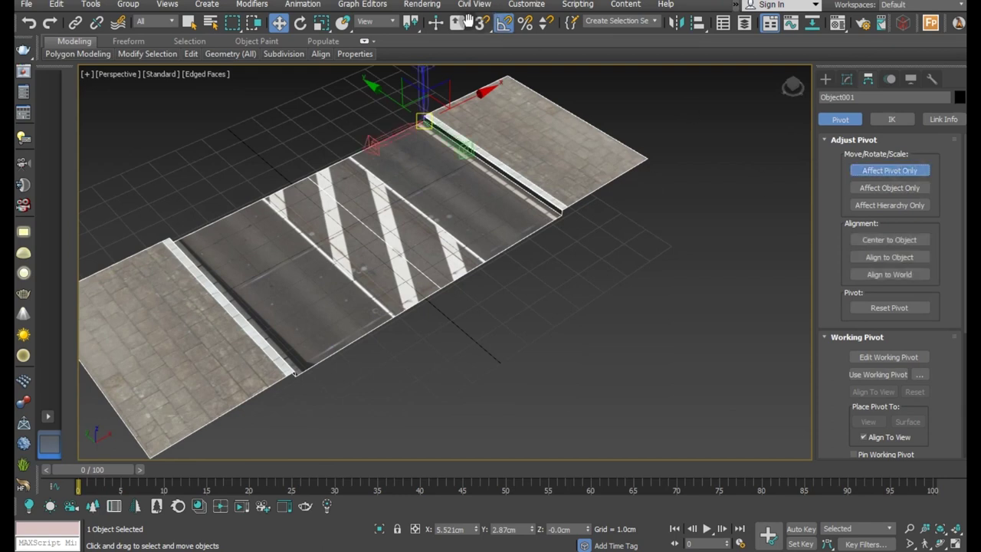
# Step: Snap the pivot to the outer sidewalk corner (5.521, -3.87, 0 cm) and Shift-drag out a copy
pyautogui.click(479, 28)
pyautogui.moveTo(424, 130)
pyautogui.mouseDown()
pyautogui.moveTo(565, 201)
pyautogui.moveTo(563, 217)
pyautogui.mouseUp()
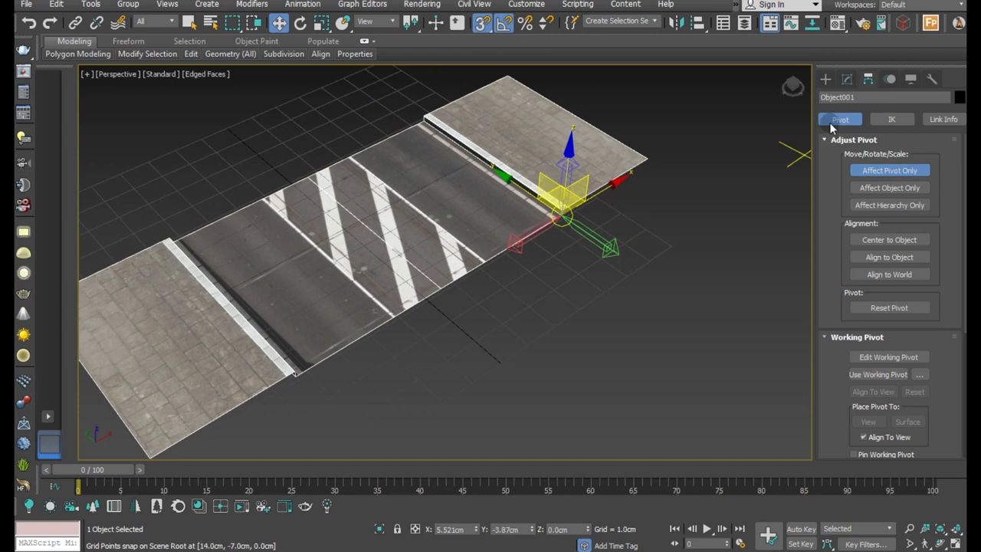
pyautogui.click(844, 81)
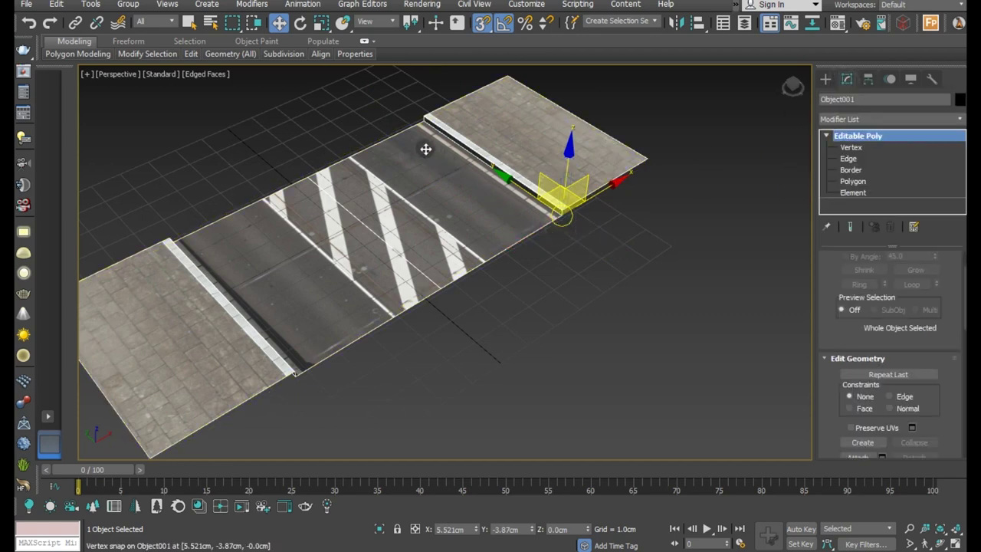
pyautogui.keyDown('shift'); pyautogui.moveTo(425, 148); pyautogui.dragTo(416, 127); pyautogui.keyUp('shift')
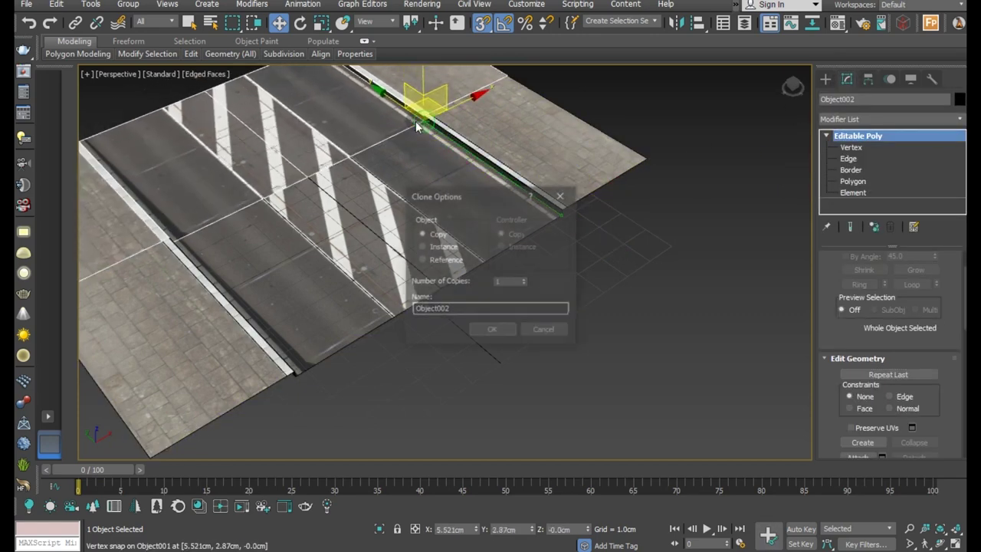
# Step: Discard the stray clone of the road tile and save the scene
pyautogui.click(544, 331)
pyautogui.moveTo(463, 193)
pyautogui.keyDown('alt'); pyautogui.mouseDown(button='middle')
pyautogui.moveTo(563, 278)
pyautogui.moveTo(523, 207)
pyautogui.mouseUp(button='middle'); pyautogui.keyUp('alt')
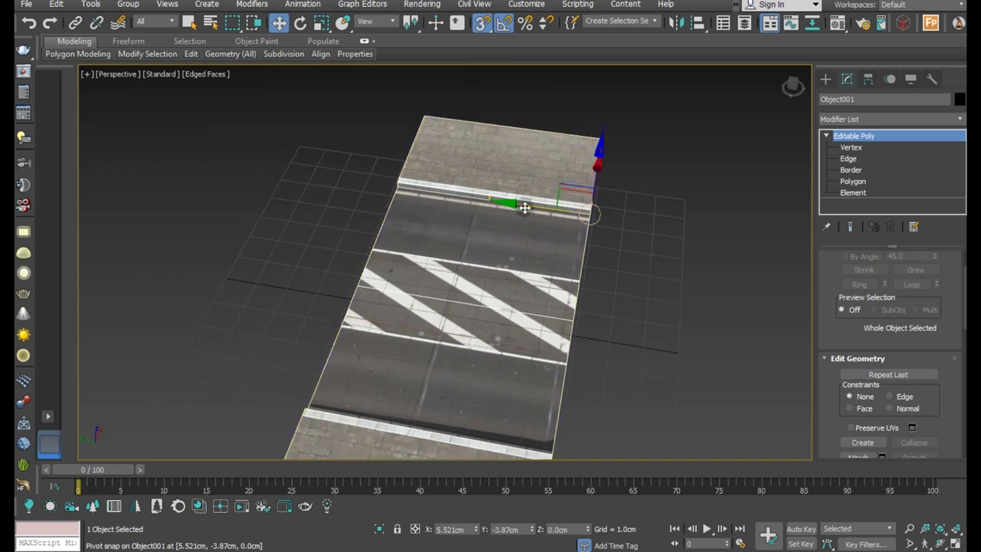
pyautogui.scroll(3, 524, 207)
pyautogui.click(26, 4)
pyautogui.click(37, 101)
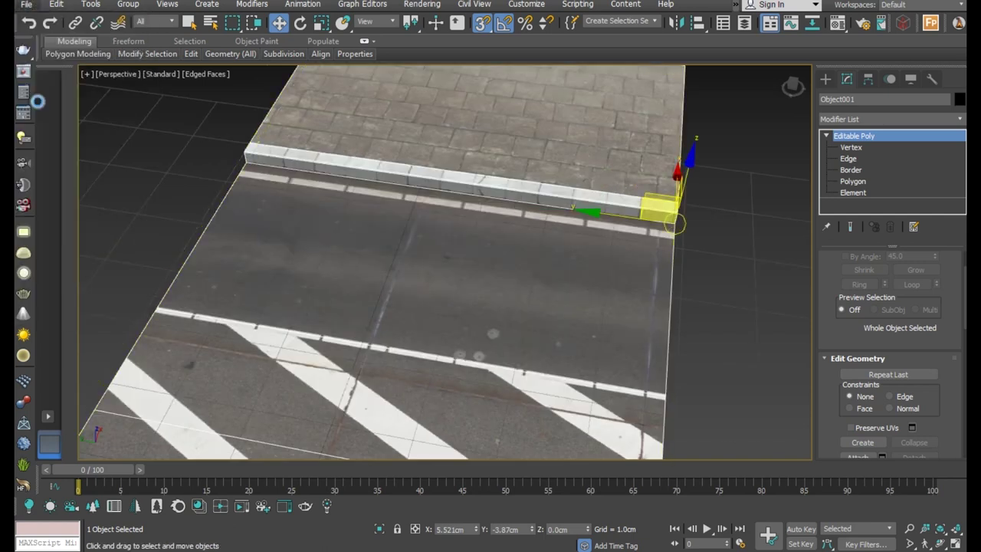
# Step: Snap a copy of the road tile end to end with the original, then enable Affect Pivot Only
pyautogui.moveTo(678, 226); pyautogui.dragTo(236, 159)
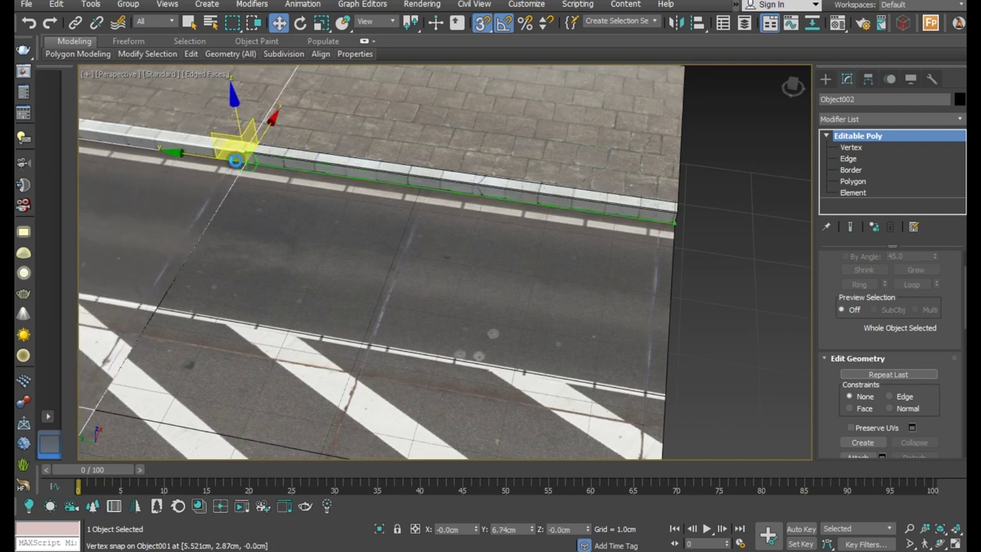
pyautogui.click(492, 330)
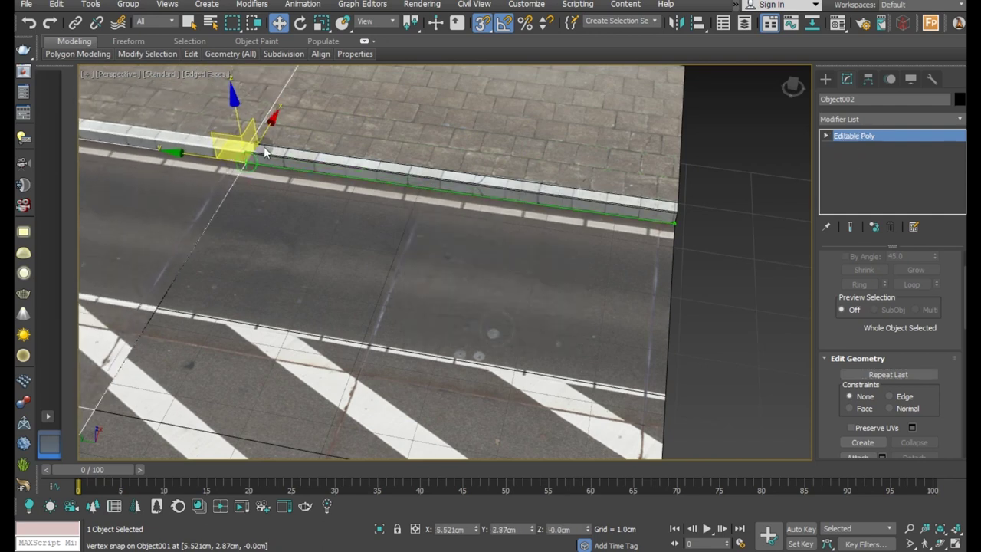
pyautogui.scroll(3, 265, 181)
pyautogui.scroll(2, 265, 182)
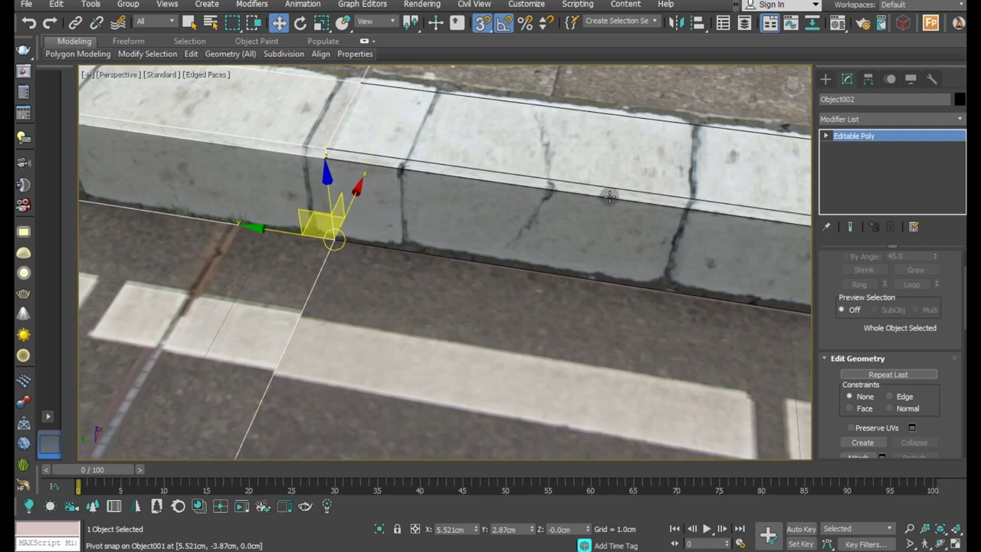
pyautogui.scroll(-3, 559, 201)
pyautogui.scroll(-3, 471, 169)
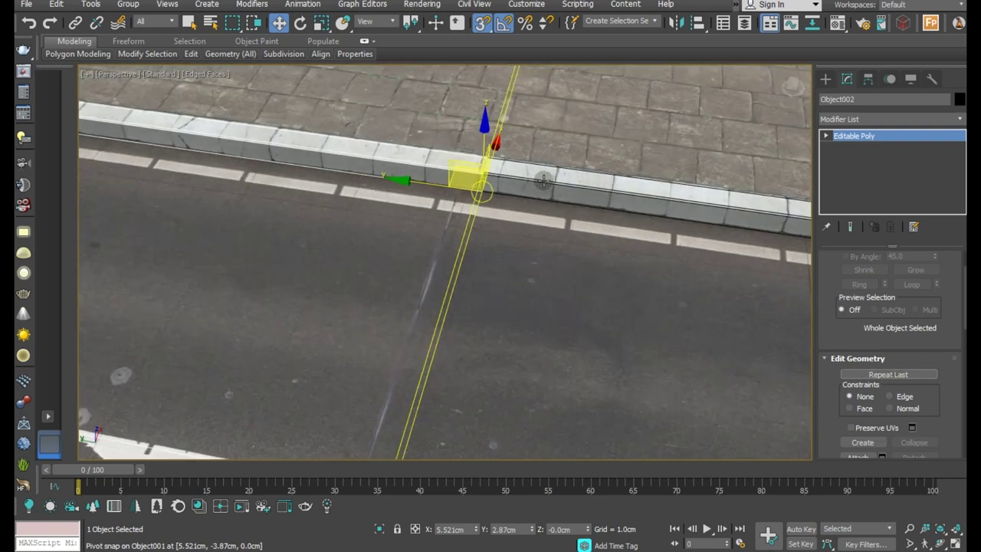
pyautogui.keyDown('alt'); pyautogui.moveTo(470, 169); pyautogui.dragTo(547, 171, button='middle'); pyautogui.keyUp('alt')
pyautogui.click(869, 79)
pyautogui.click(877, 170)
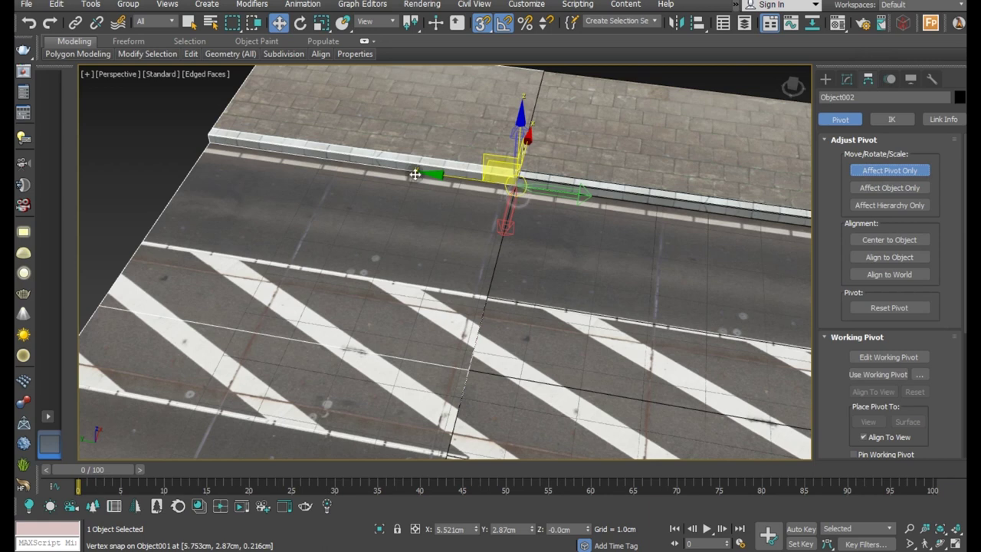
# Step: Move Object002's pivot to the curb's far end and rotate the copy 180° on Z
pyautogui.moveTo(415, 174); pyautogui.dragTo(207, 141)
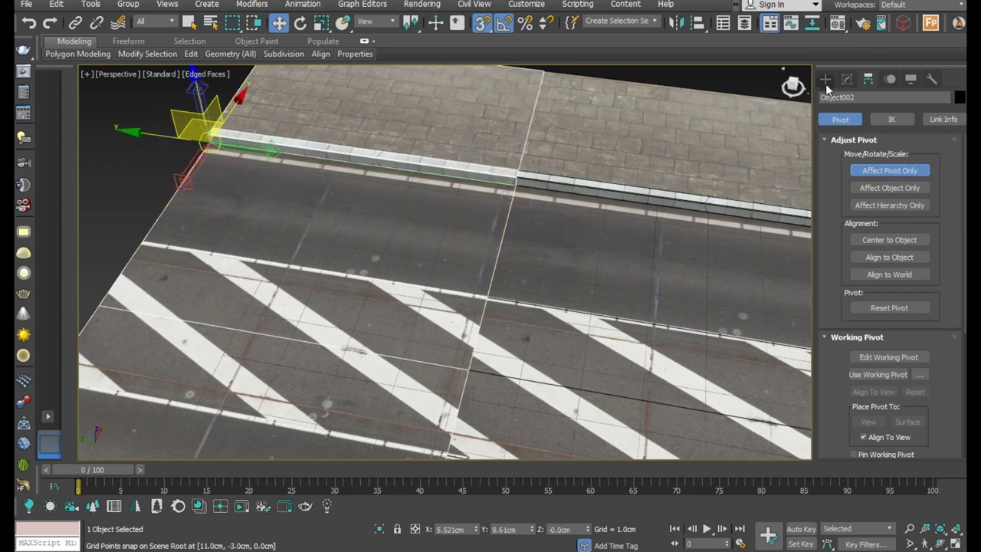
pyautogui.click(845, 81)
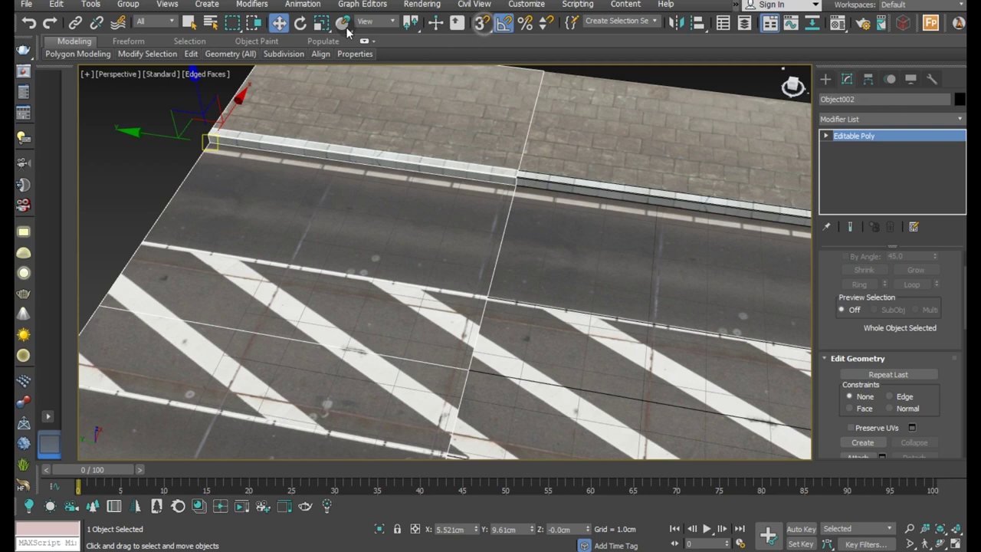
pyautogui.click(302, 23)
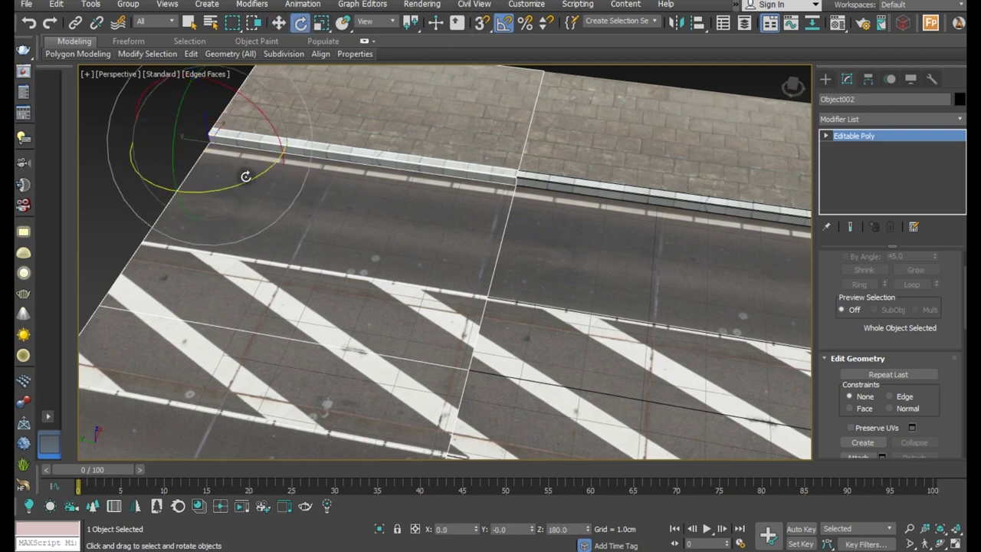
pyautogui.moveTo(244, 181); pyautogui.dragTo(220, 188)
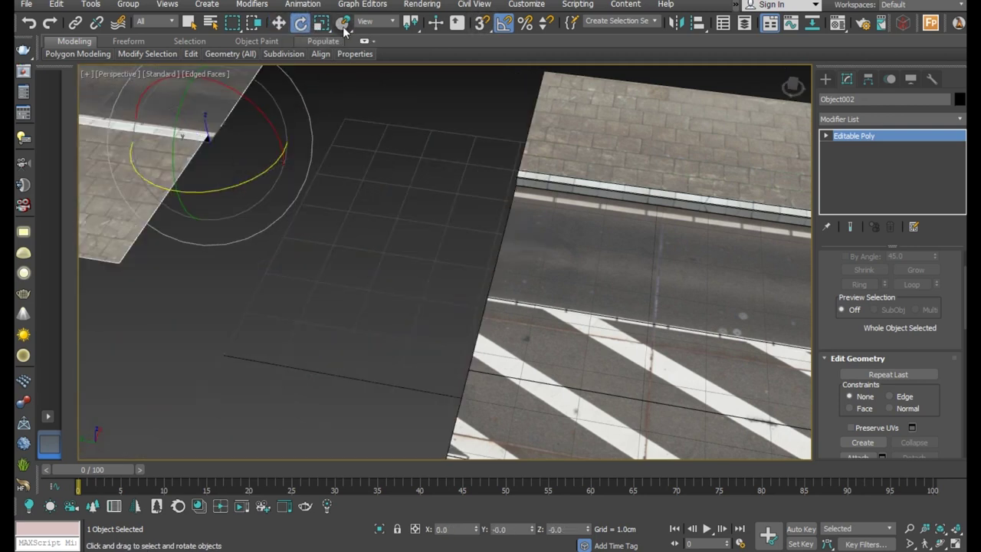
pyautogui.click(288, 26)
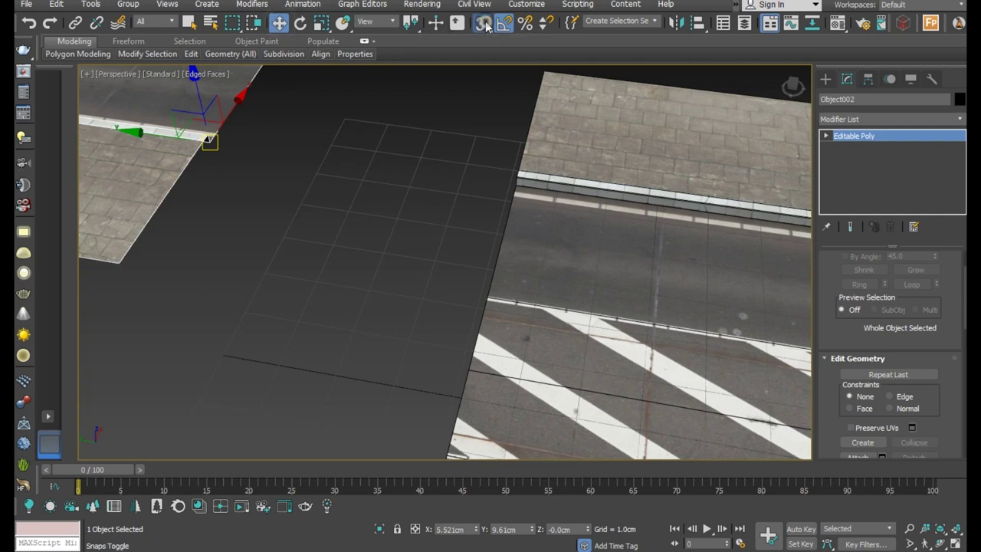
# Step: With 3D Snaps on, move Object002 and vertex-snap its edge onto Object001
pyautogui.click(482, 23)
pyautogui.scroll(-3, 390, 99)
pyautogui.keyDown('alt'); pyautogui.moveTo(390, 98); pyautogui.dragTo(307, 124, button='middle'); pyautogui.keyUp('alt')
pyautogui.moveTo(192, 138)
pyautogui.mouseDown(button='middle')
pyautogui.moveTo(435, 156)
pyautogui.moveTo(477, 175)
pyautogui.moveTo(427, 164)
pyautogui.moveTo(562, 184)
pyautogui.mouseUp(button='middle')
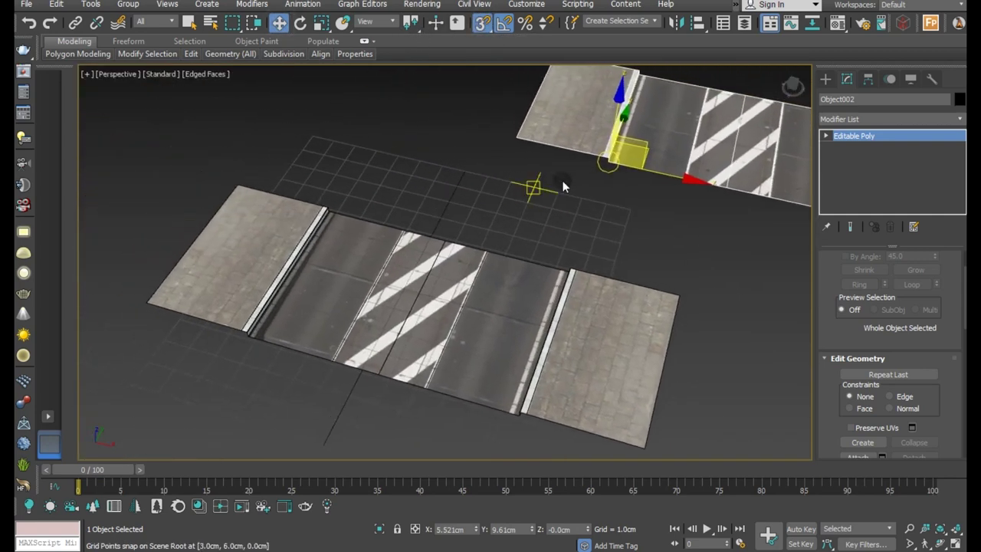
pyautogui.moveTo(606, 173); pyautogui.dragTo(400, 198)
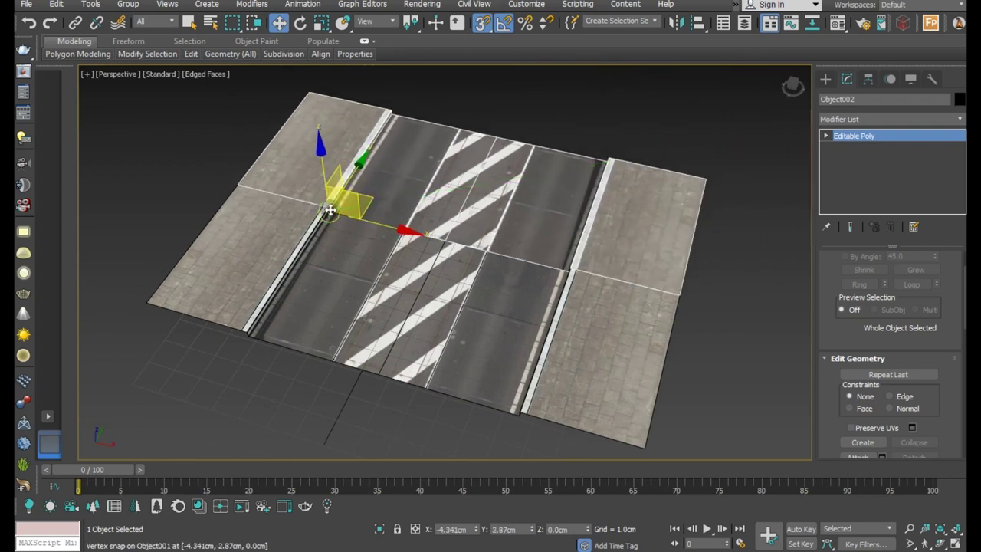
pyautogui.scroll(4, 327, 215)
pyautogui.scroll(3, 329, 245)
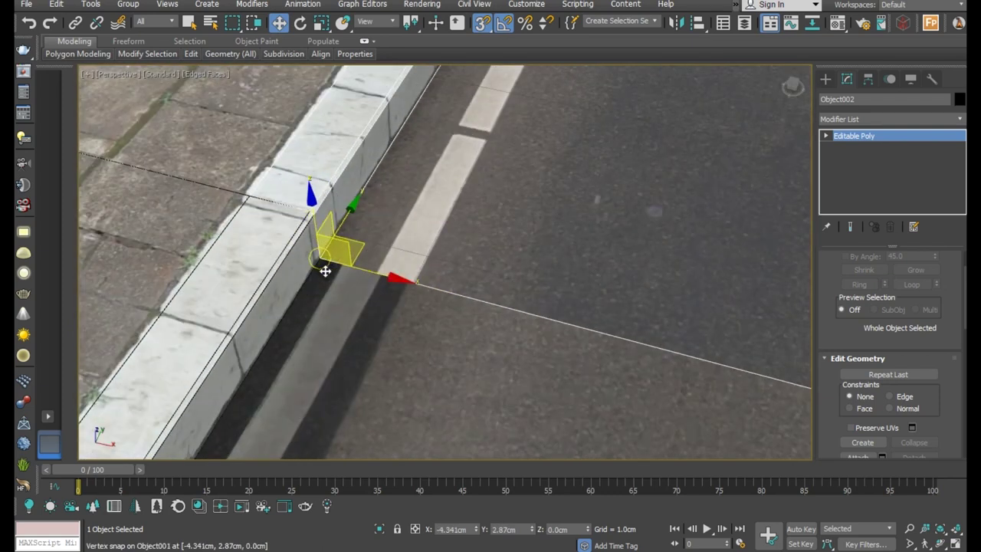
pyautogui.moveTo(325, 271); pyautogui.dragTo(330, 254)
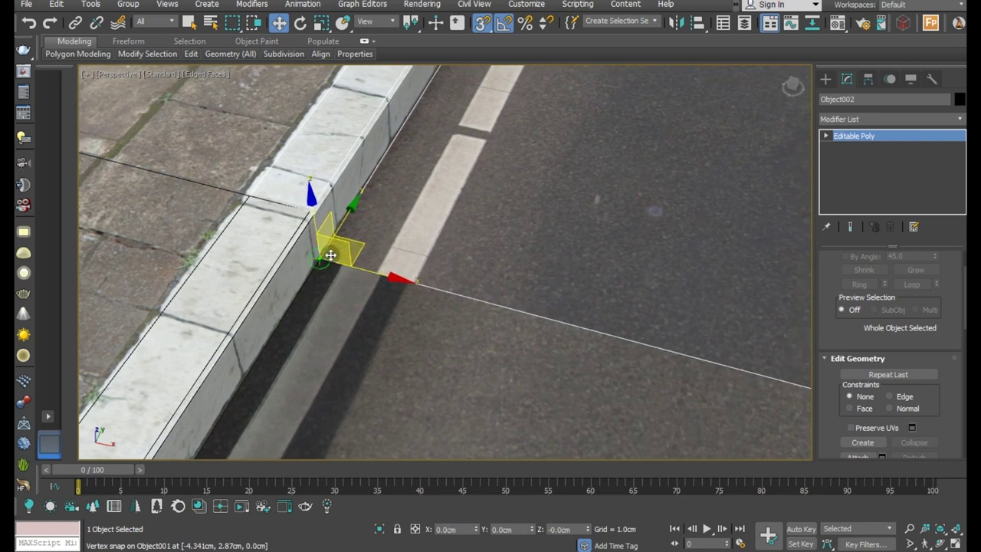
# Step: Turn snaps off and hide edged faces with F4 to inspect the joined road
pyautogui.scroll(-5, 326, 192)
pyautogui.scroll(-2, 498, 195)
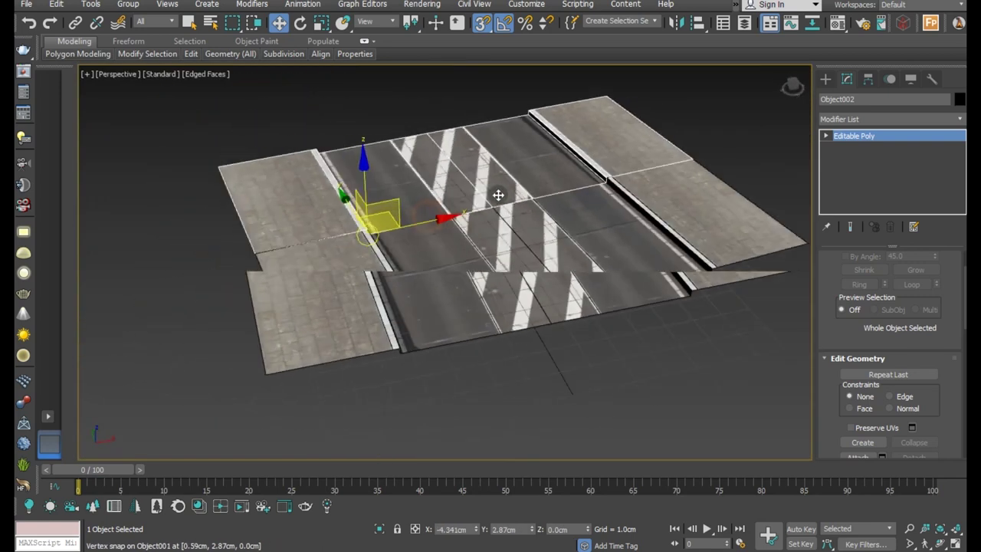
pyautogui.scroll(-2, 498, 194)
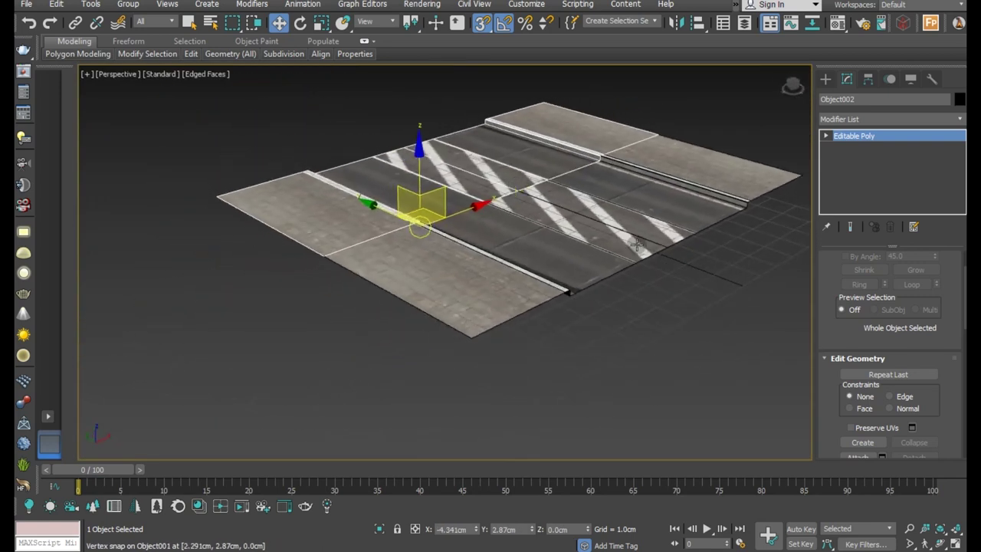
pyautogui.click(475, 26)
pyautogui.press('F4')
pyautogui.moveTo(660, 358)
pyautogui.keyDown('alt'); pyautogui.mouseDown(button='middle')
pyautogui.moveTo(674, 268)
pyautogui.moveTo(623, 291)
pyautogui.mouseUp(button='middle'); pyautogui.keyUp('alt')
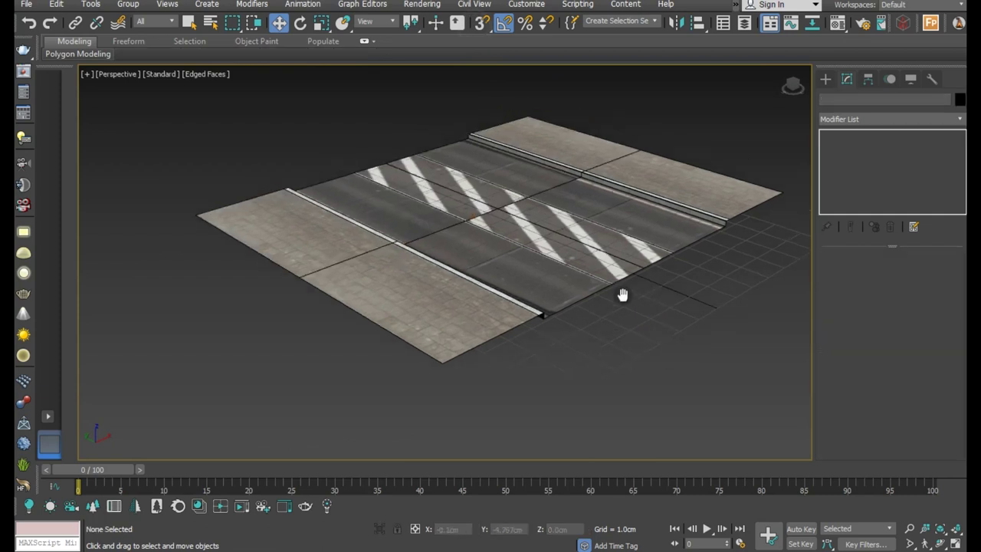
pyautogui.scroll(5, 606, 302)
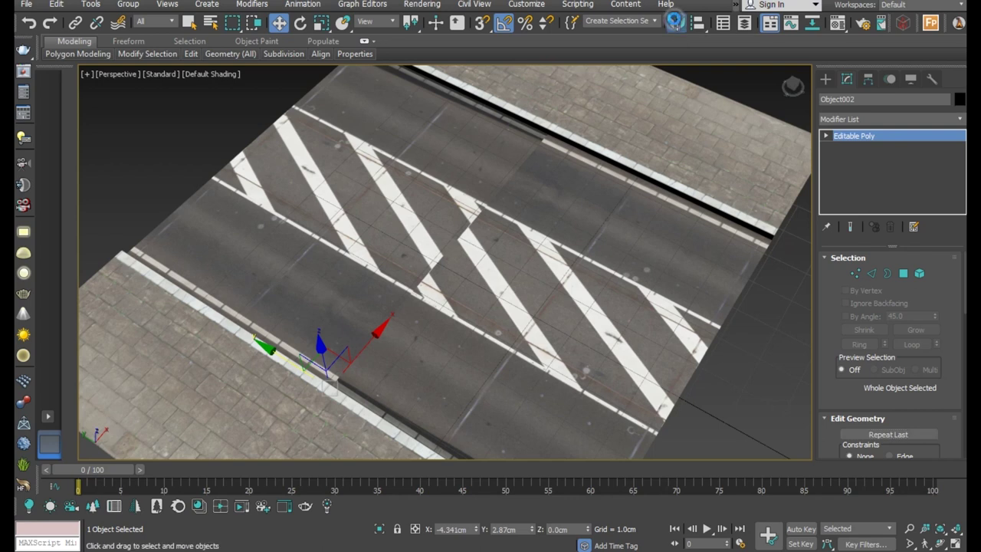
# Step: Mirror Object002's geometry across the X axis
pyautogui.click(674, 20)
pyautogui.click(463, 220)
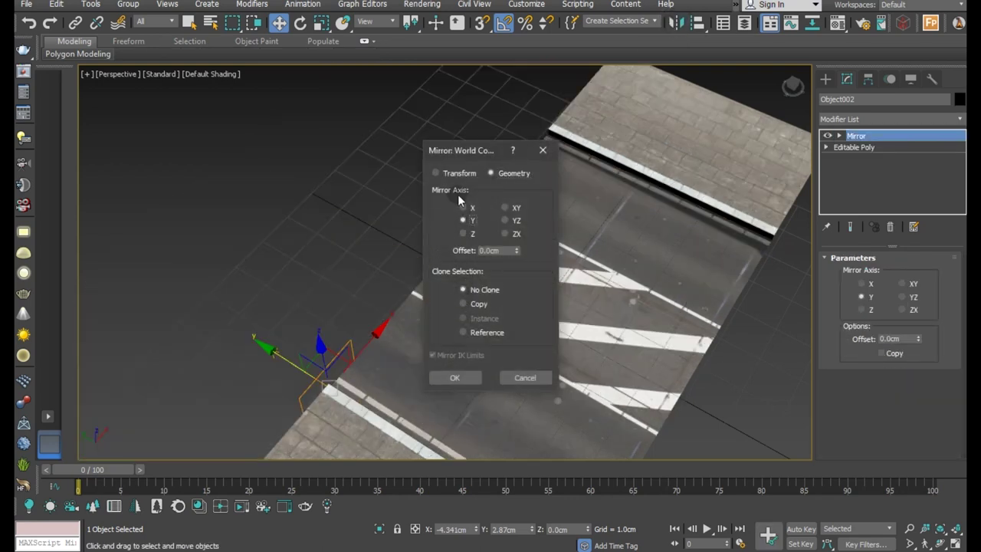
pyautogui.click(462, 207)
pyautogui.click(455, 376)
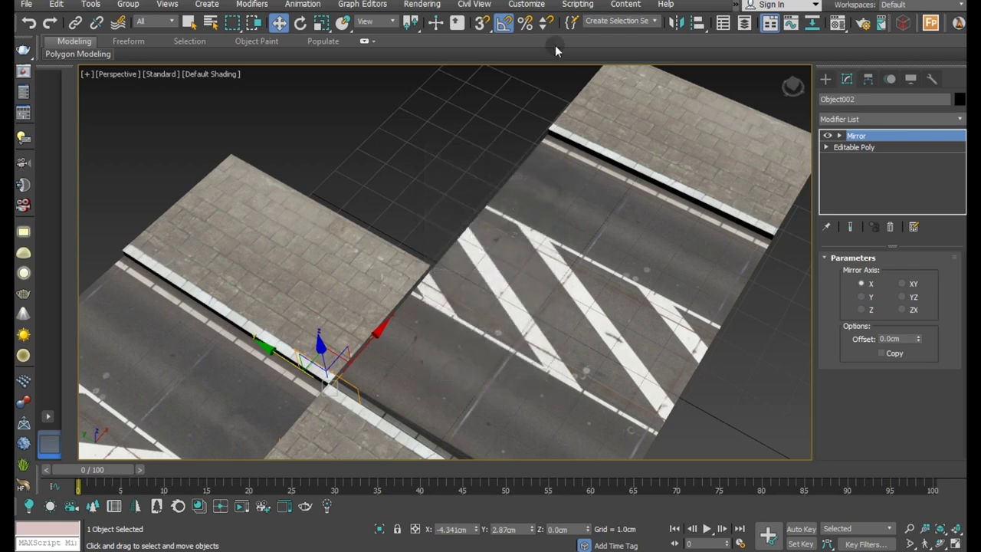
# Step: Snap the mirrored tile against the other curb
pyautogui.click(480, 25)
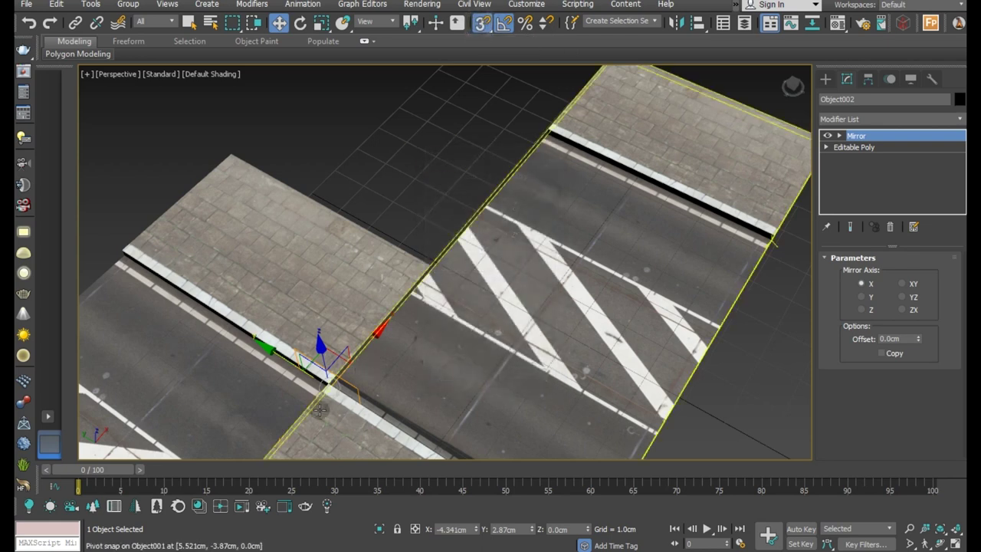
pyautogui.moveTo(324, 375)
pyautogui.mouseDown()
pyautogui.moveTo(345, 233)
pyautogui.moveTo(543, 141)
pyautogui.mouseUp()
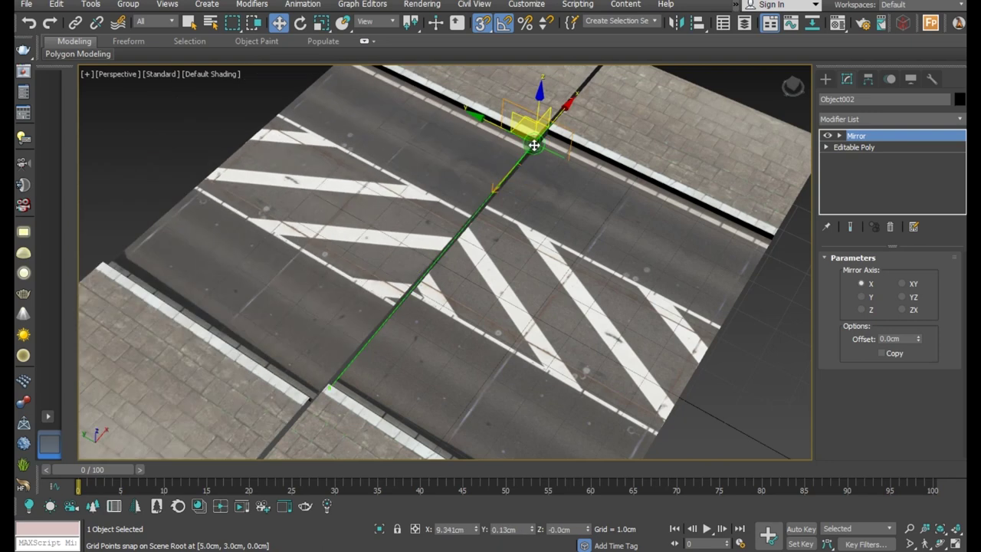
pyautogui.scroll(-5, 582, 260)
pyautogui.moveTo(586, 265)
pyautogui.keyDown('alt'); pyautogui.mouseDown(button='middle')
pyautogui.moveTo(597, 230)
pyautogui.moveTo(622, 235)
pyautogui.moveTo(608, 225)
pyautogui.mouseUp(button='middle'); pyautogui.keyUp('alt')
# Step: Select Object001 and Shift-drag a copy of it beside the original
pyautogui.click(608, 225)
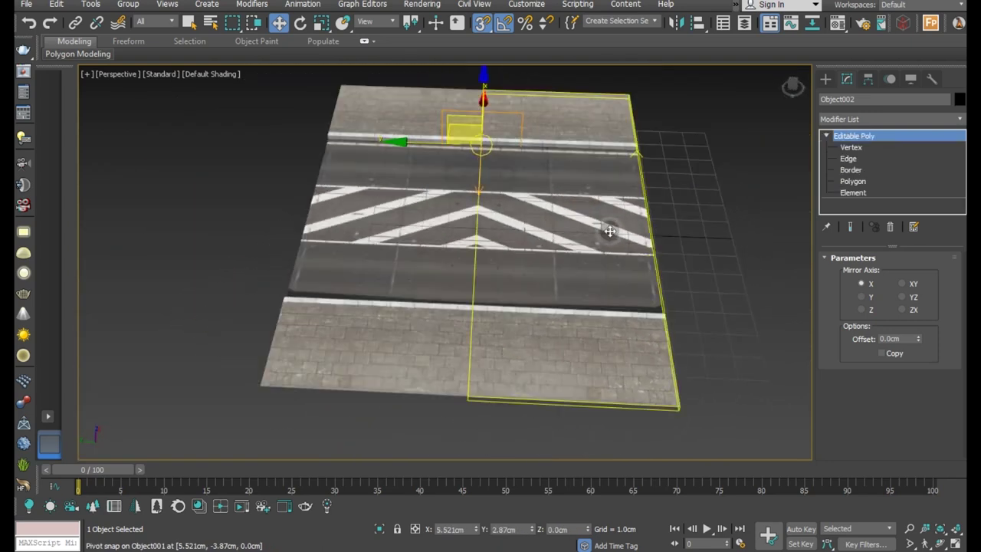
pyautogui.keyDown('alt'); pyautogui.moveTo(687, 261); pyautogui.dragTo(720, 216, button='middle'); pyautogui.keyUp('alt')
pyautogui.keyDown('shift'); pyautogui.moveTo(755, 192); pyautogui.dragTo(414, 185); pyautogui.keyUp('shift')
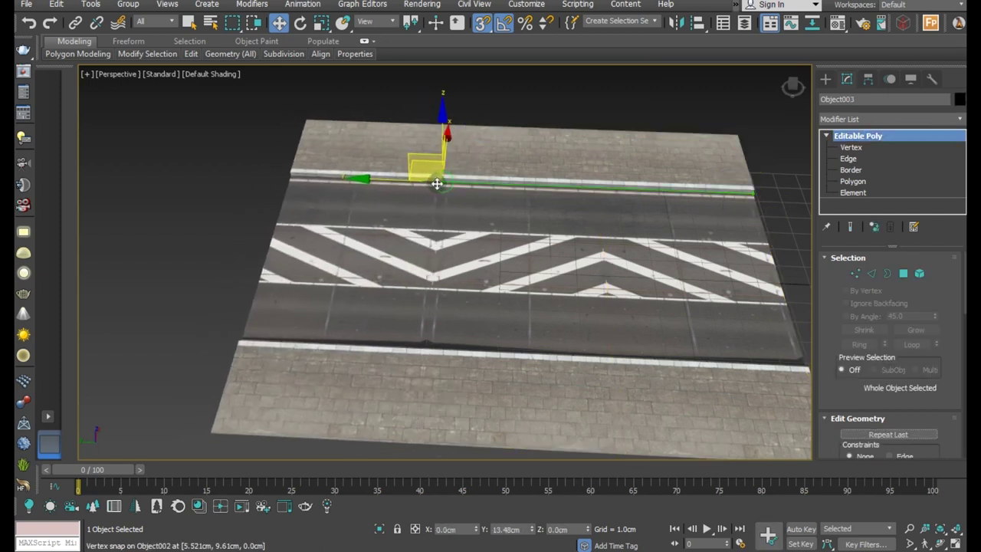
# Step: Snap the new copy in place and clone the mirrored tile as Object004 beside it
pyautogui.keyDown('shift'); pyautogui.moveTo(414, 185); pyautogui.dragTo(437, 182); pyautogui.keyUp('shift')
pyautogui.click(490, 330)
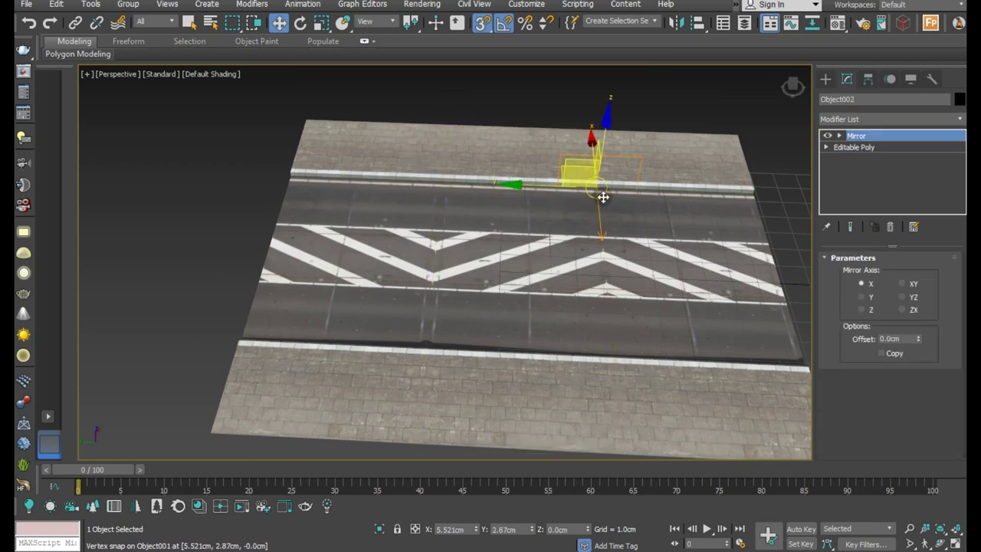
pyautogui.keyDown('shift'); pyautogui.moveTo(596, 191); pyautogui.dragTo(283, 172); pyautogui.keyUp('shift')
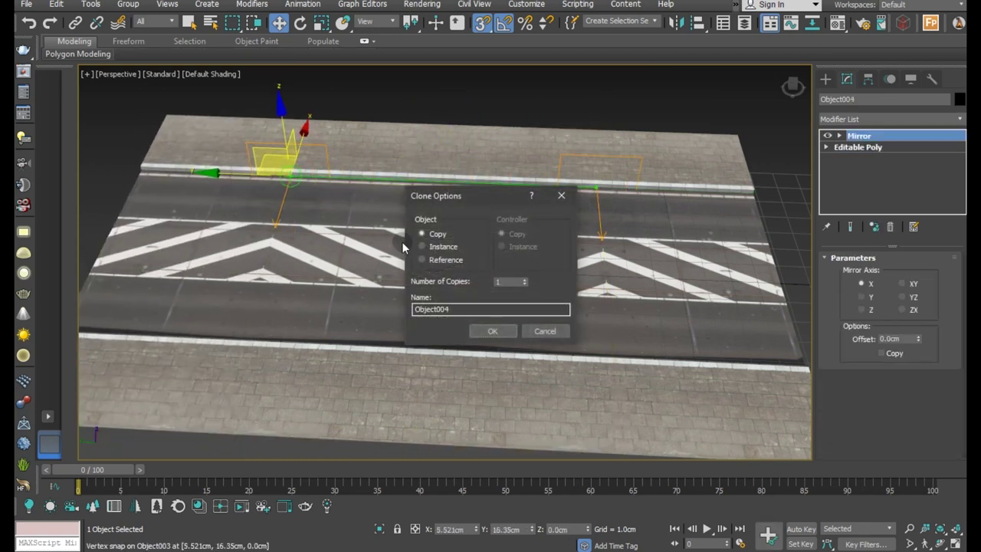
pyautogui.click(499, 329)
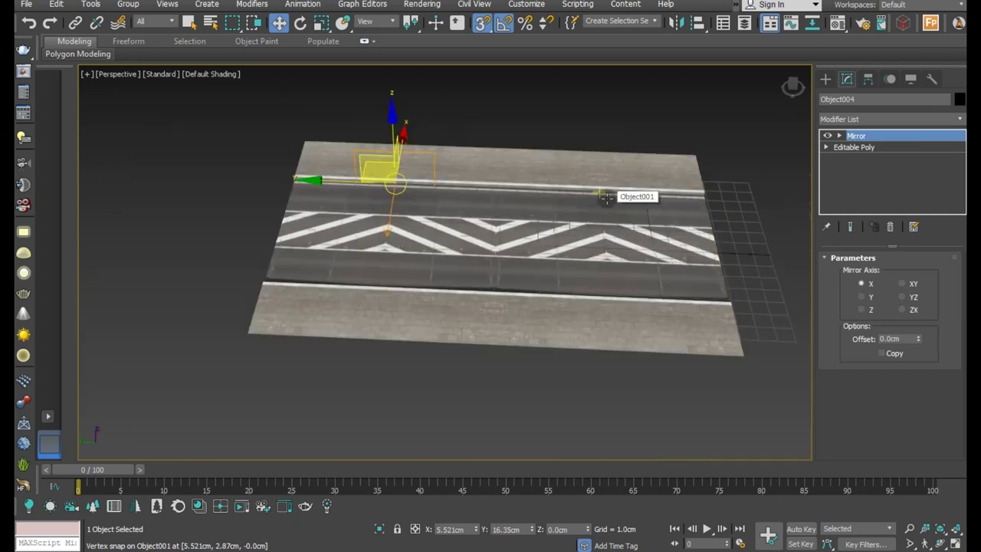
# Step: Orbit to check the extended road, then select a road tile and frame it
pyautogui.scroll(-4, 602, 193)
pyautogui.moveTo(593, 236)
pyautogui.keyDown('alt'); pyautogui.mouseDown(button='middle')
pyautogui.moveTo(462, 186)
pyautogui.moveTo(521, 197)
pyautogui.mouseUp(button='middle'); pyautogui.keyUp('alt')
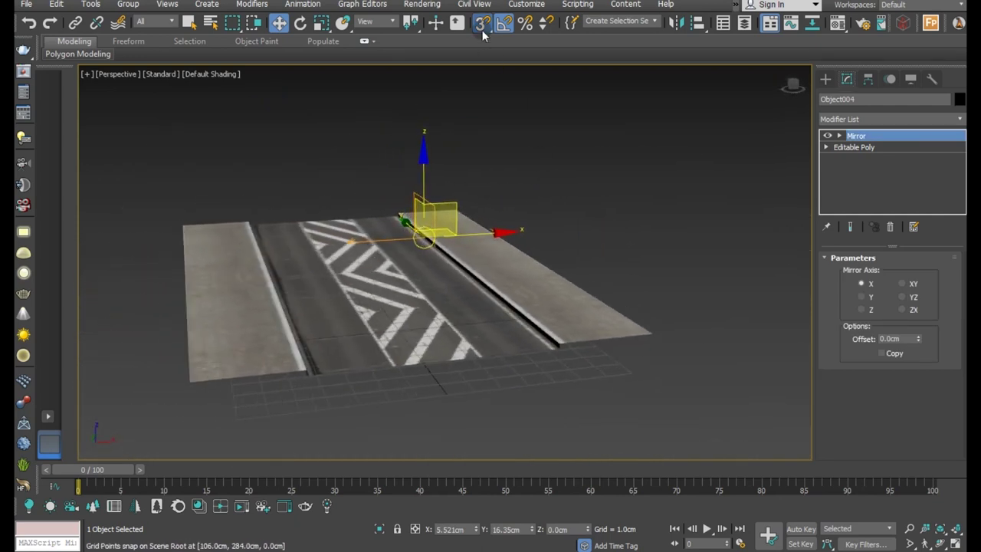
pyautogui.moveTo(490, 90)
pyautogui.keyDown('alt'); pyautogui.mouseDown(button='middle')
pyautogui.moveTo(493, 145)
pyautogui.moveTo(519, 160)
pyautogui.mouseUp(button='middle'); pyautogui.keyUp('alt')
pyautogui.moveTo(526, 202)
pyautogui.keyDown('alt'); pyautogui.mouseDown(button='middle')
pyautogui.moveTo(493, 174)
pyautogui.moveTo(539, 184)
pyautogui.mouseUp(button='middle'); pyautogui.keyUp('alt')
pyautogui.click(580, 189)
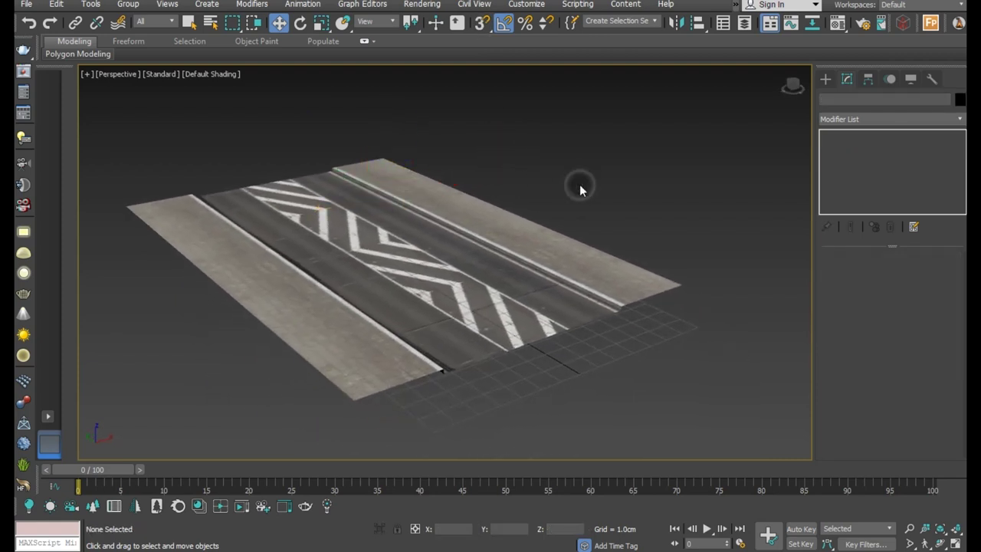
pyautogui.click(345, 187)
pyautogui.press('z')
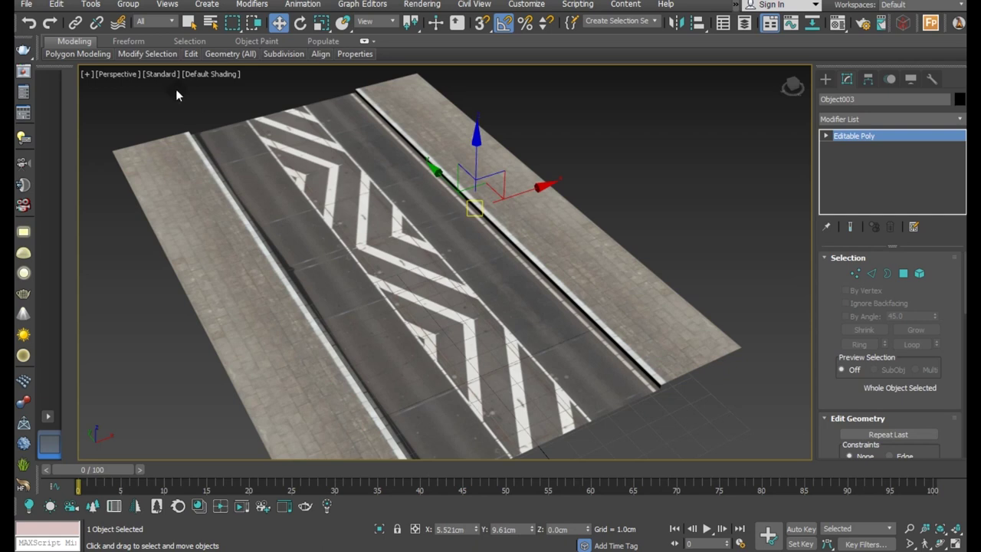
# Step: Show edged faces and attach the road tiles into one object
pyautogui.click(213, 79)
pyautogui.click(244, 208)
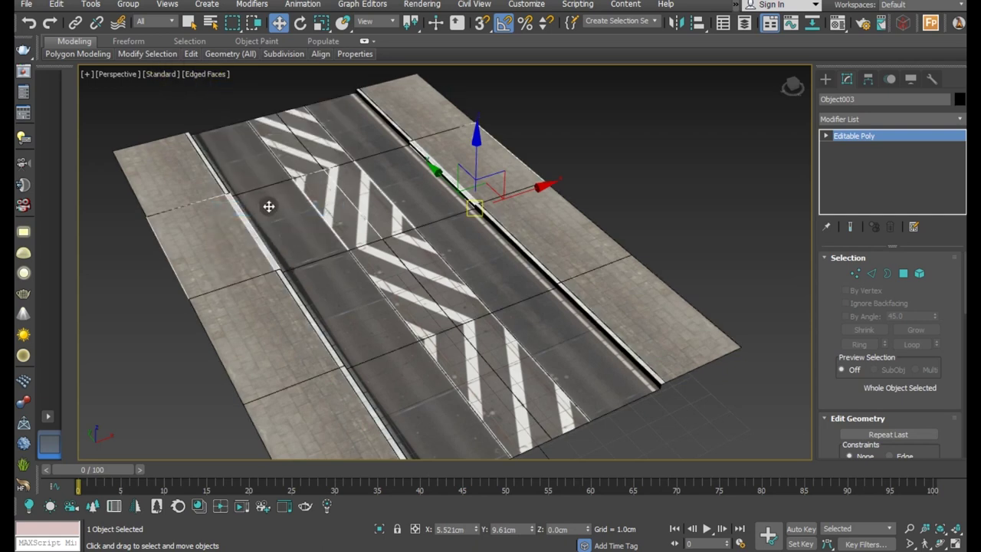
pyautogui.scroll(-2, 866, 387)
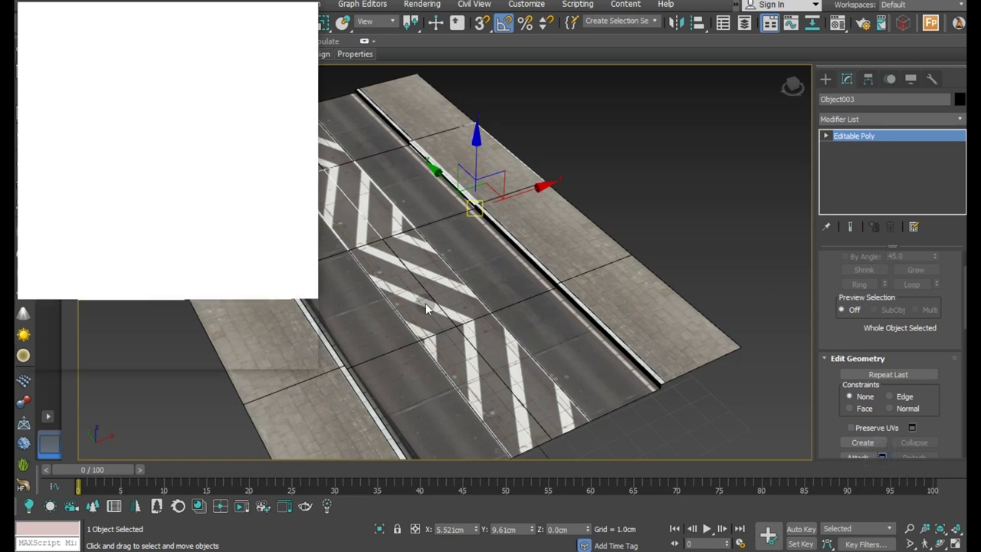
pyautogui.click(281, 352)
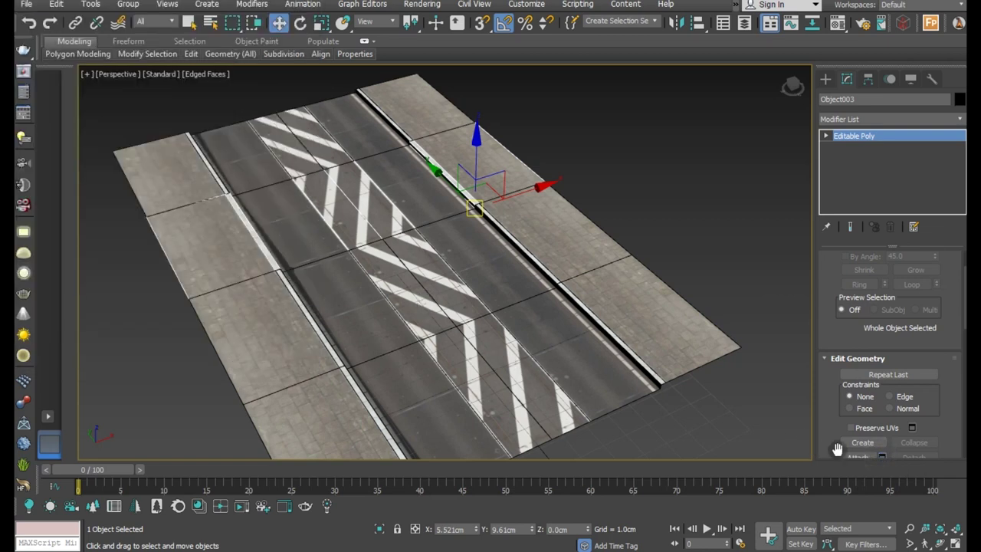
pyautogui.click(851, 446)
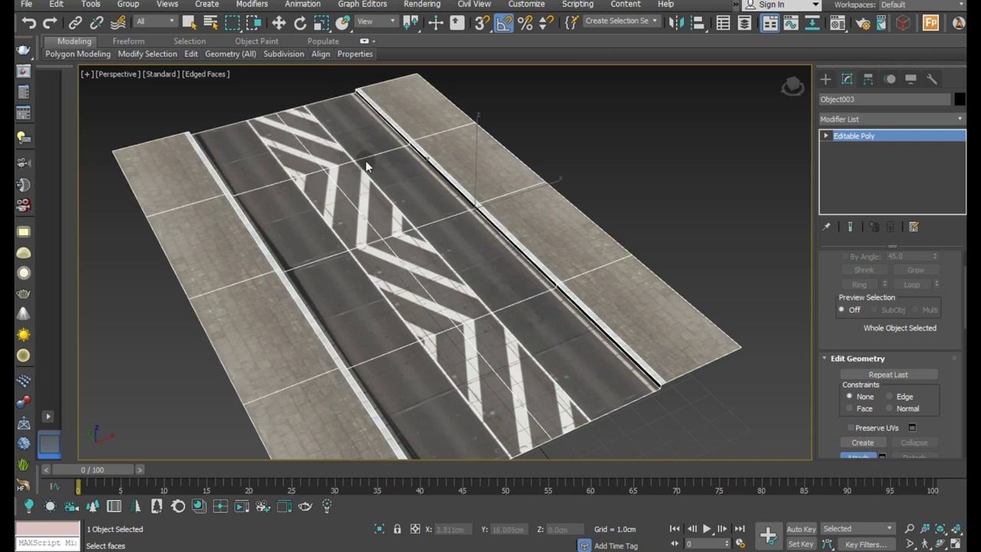
pyautogui.press('w')
# Step: Select all vertices and weld them at 0.01cm, reducing 104 vertices to 65
pyautogui.click(826, 136)
pyautogui.click(850, 147)
pyautogui.scroll(-2, 338, 195)
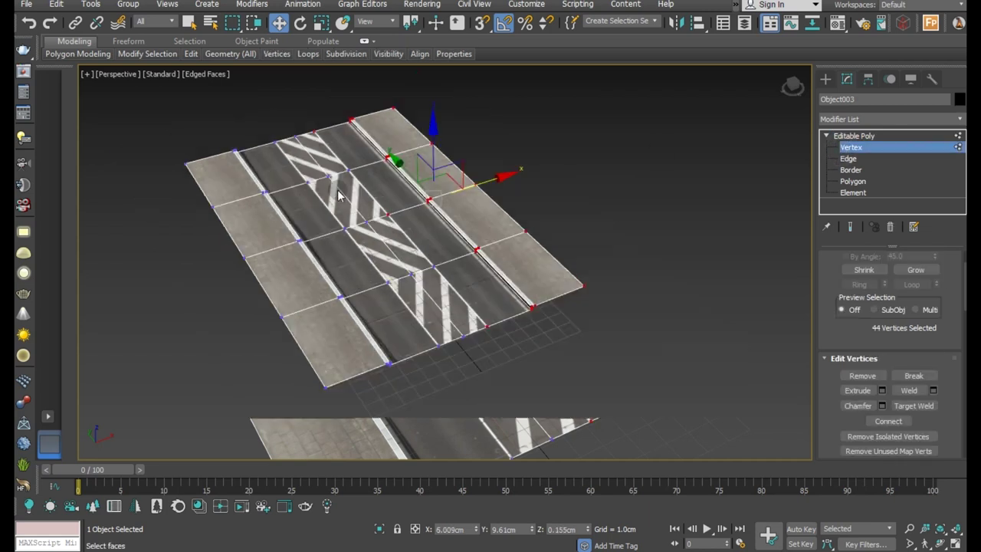
pyautogui.hotkey('ctrl', 'a')
pyautogui.scroll(5, 339, 232)
pyautogui.scroll(3, 339, 232)
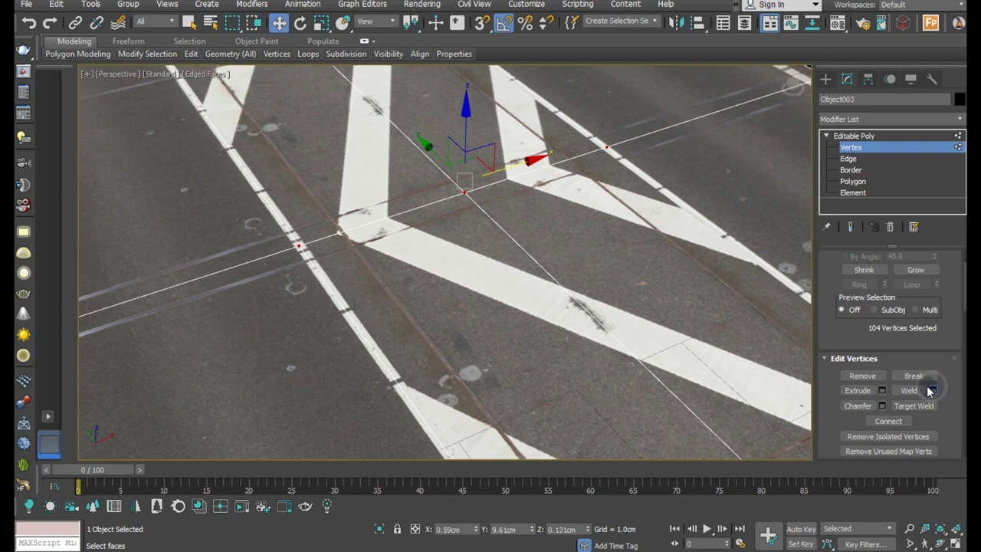
pyautogui.click(932, 390)
pyautogui.click(452, 316)
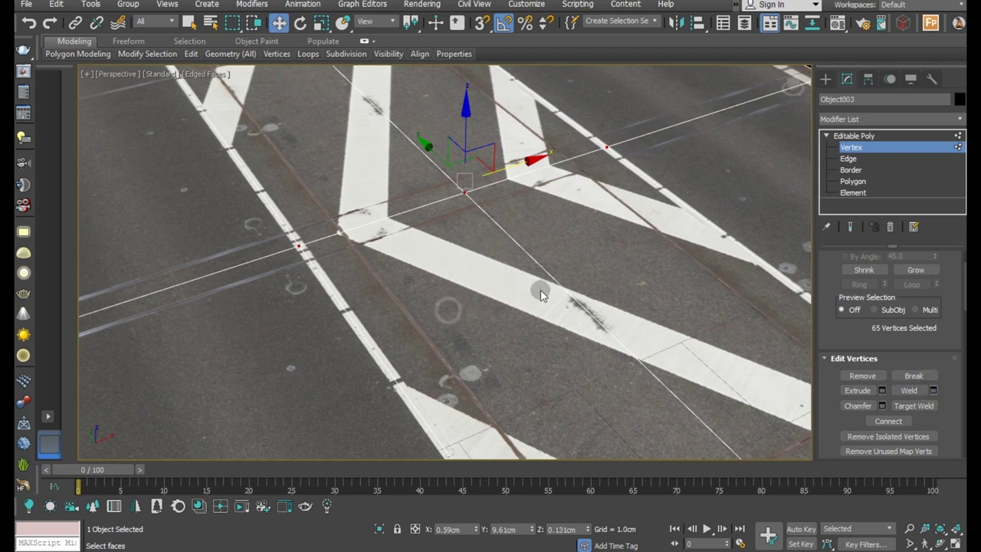
# Step: Confirm at Element level that the road is a single element, then reselect it
pyautogui.click(852, 192)
pyautogui.click(392, 194)
pyautogui.scroll(-6, 390, 226)
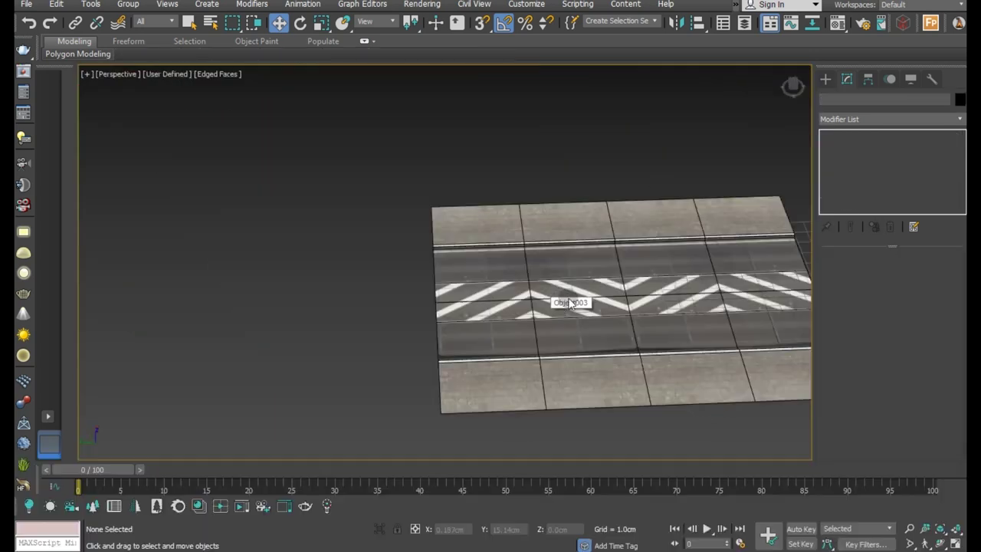
pyautogui.click(565, 295)
# Step: Clone the welded road as Object004 and snap it flush against Object003's curb corner
pyautogui.moveTo(628, 324); pyautogui.dragTo(517, 298, button='middle')
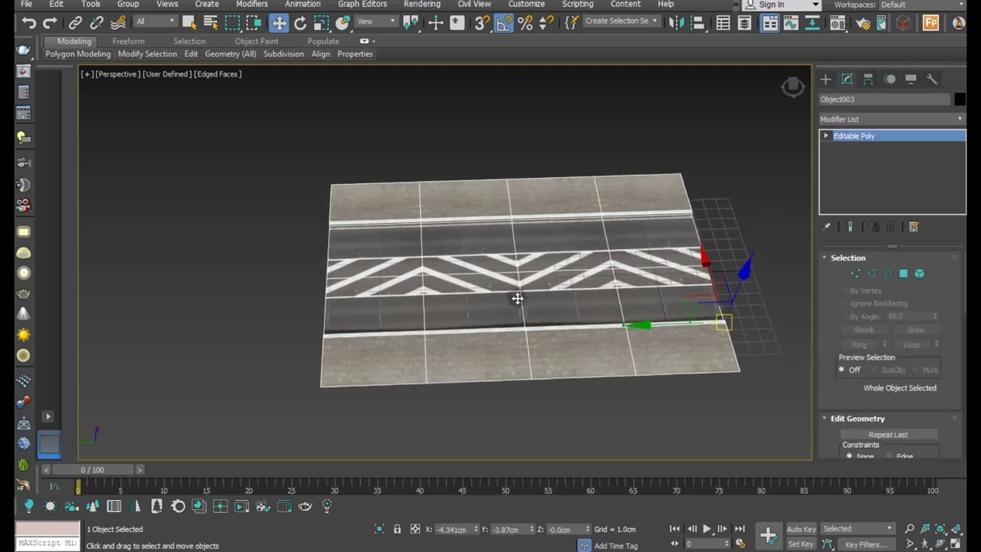
pyautogui.keyDown('alt'); pyautogui.moveTo(587, 299); pyautogui.dragTo(589, 355, button='middle'); pyautogui.keyUp('alt')
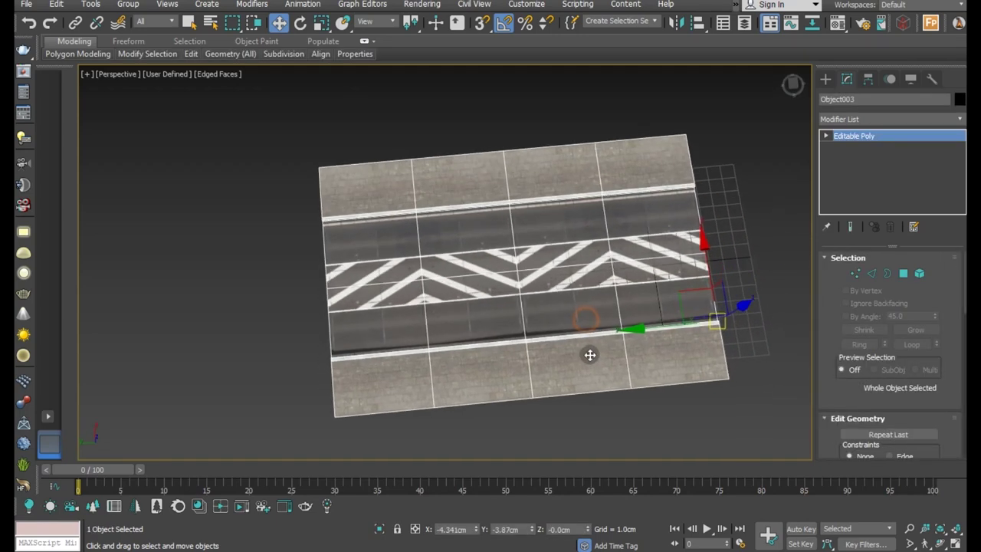
pyautogui.click(479, 23)
pyautogui.moveTo(718, 323)
pyautogui.keyDown('shift'); pyautogui.mouseDown()
pyautogui.moveTo(358, 349)
pyautogui.moveTo(339, 359)
pyautogui.mouseUp(); pyautogui.keyUp('shift')
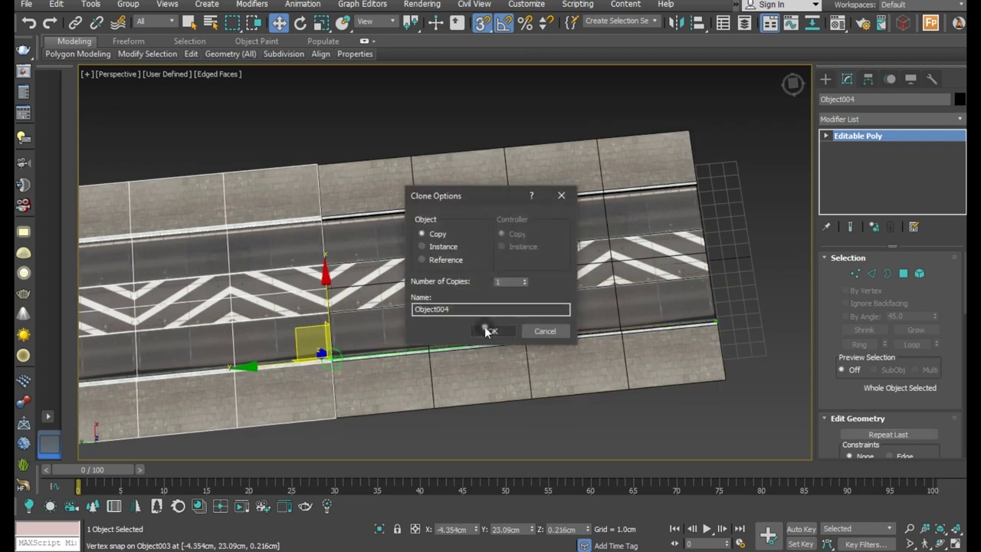
pyautogui.click(484, 326)
pyautogui.moveTo(422, 280)
pyautogui.keyDown('alt'); pyautogui.mouseDown(button='middle')
pyautogui.moveTo(286, 253)
pyautogui.moveTo(436, 225)
pyautogui.moveTo(468, 276)
pyautogui.mouseUp(button='middle'); pyautogui.keyUp('alt')
pyautogui.scroll(5, 354, 293)
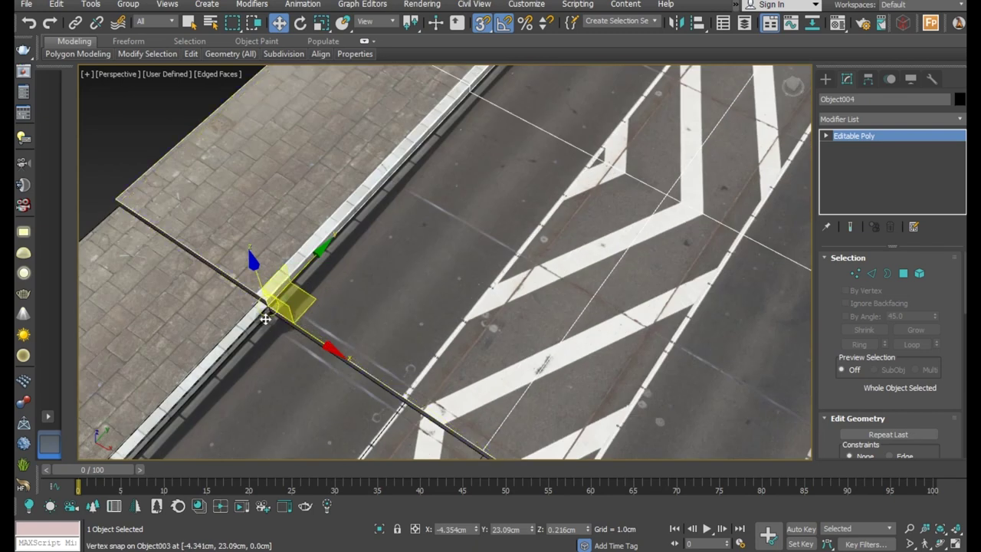
pyautogui.moveTo(266, 318); pyautogui.dragTo(265, 322)
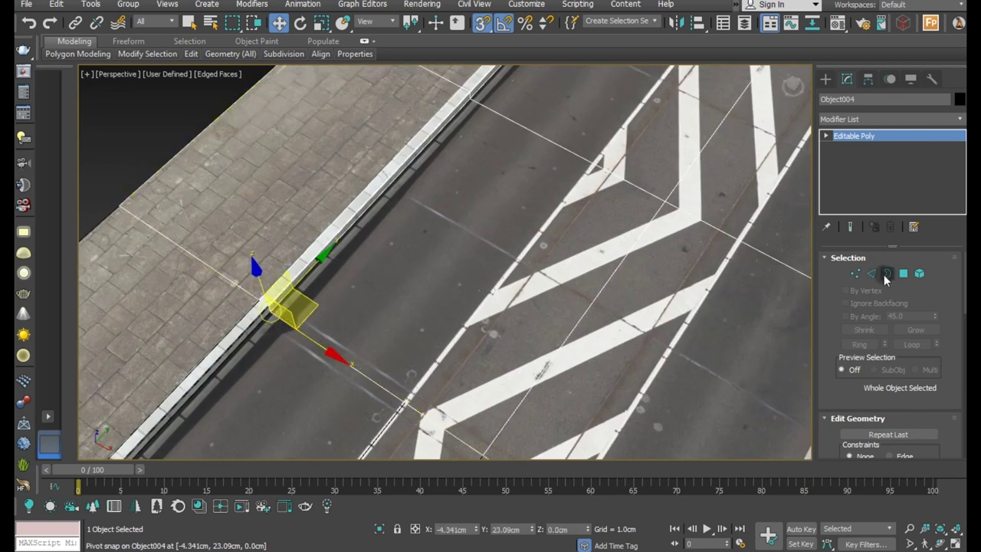
# Step: Ring-select Object004's cross edges and Connect them with 6 segments
pyautogui.click(874, 274)
pyautogui.scroll(-5, 403, 291)
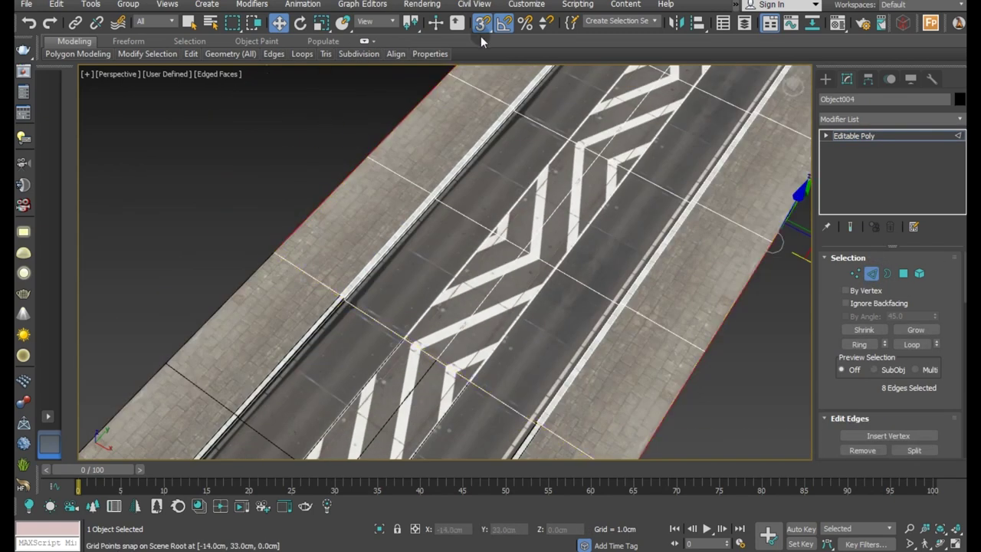
pyautogui.click(855, 346)
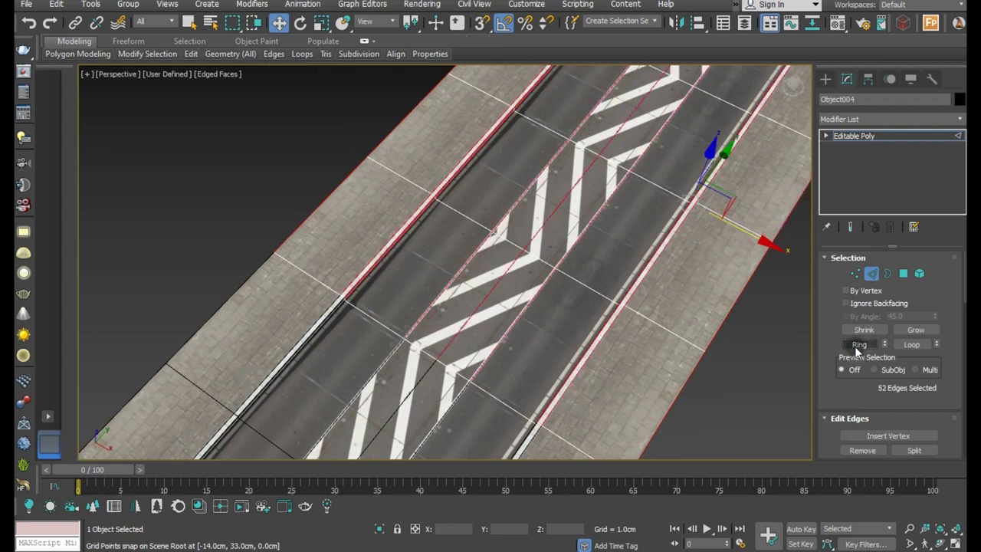
pyautogui.scroll(-2, 866, 353)
pyautogui.click(932, 436)
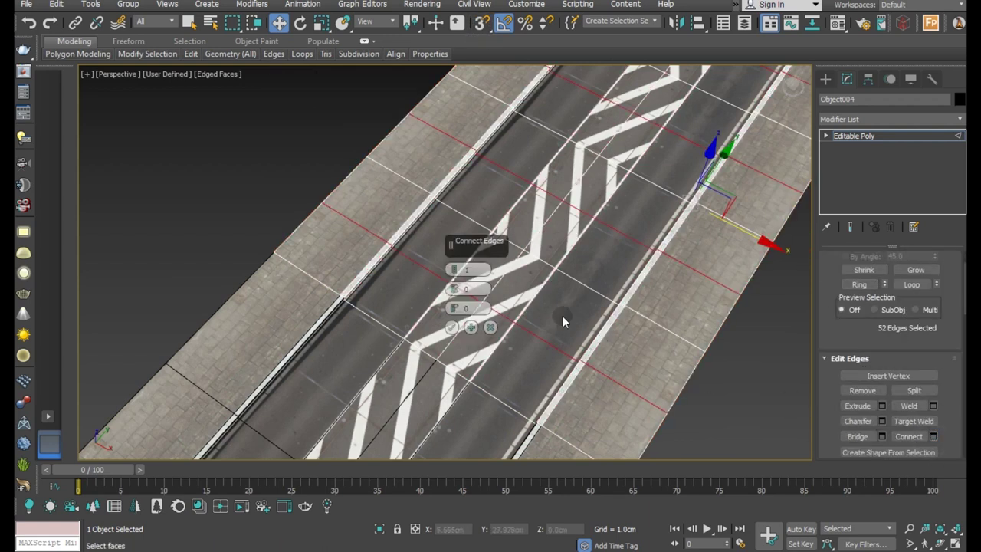
pyautogui.moveTo(454, 269); pyautogui.dragTo(456, 257)
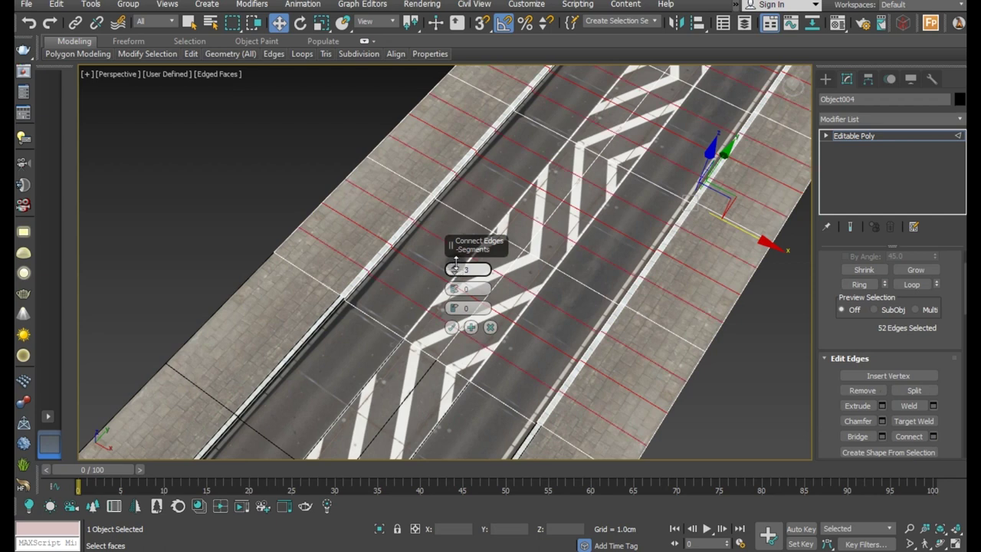
pyautogui.click(452, 327)
pyautogui.click(861, 137)
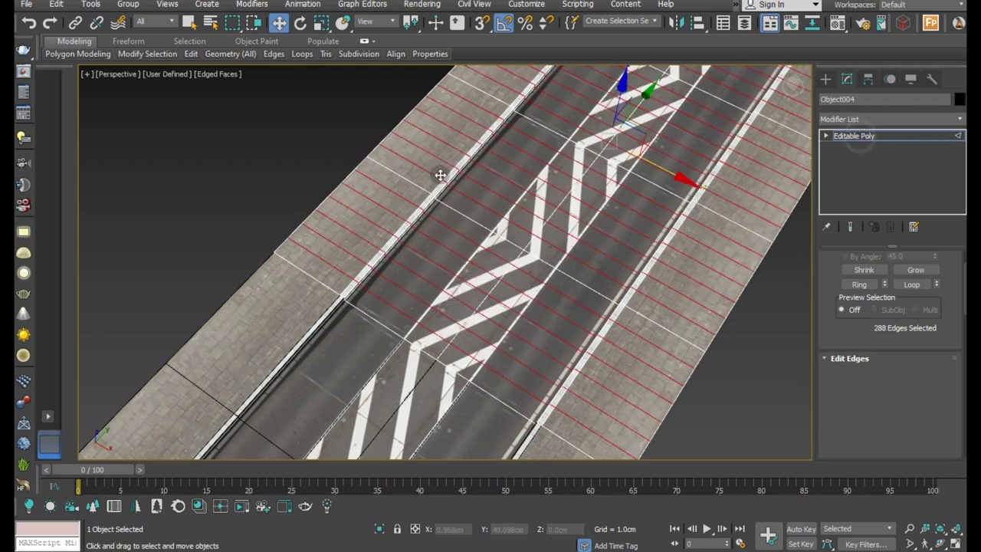
pyautogui.scroll(-5, 442, 171)
pyautogui.keyDown('alt'); pyautogui.moveTo(452, 208); pyautogui.dragTo(539, 176, button='middle'); pyautogui.keyUp('alt')
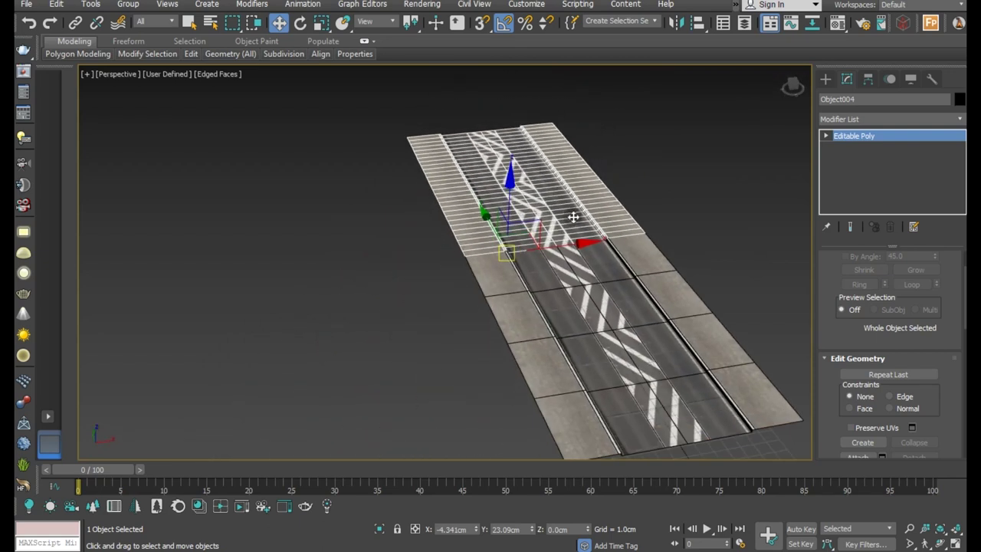
# Step: Add a Bend modifier to Object004 and bend it to about -45 degrees
pyautogui.moveTo(571, 219); pyautogui.dragTo(490, 208, button='middle')
pyautogui.click(958, 119)
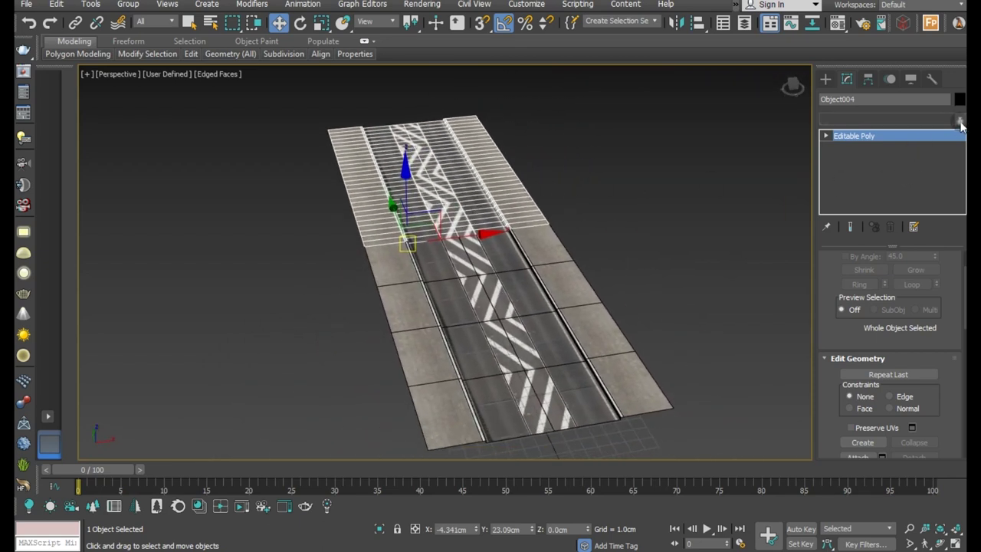
pyautogui.click(838, 399)
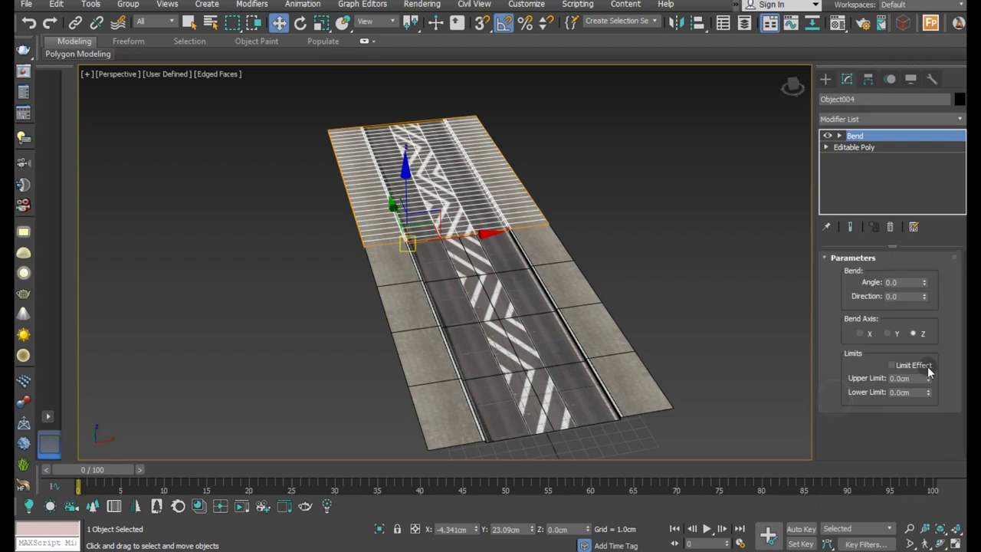
pyautogui.moveTo(923, 282); pyautogui.dragTo(920, 340)
pyautogui.keyDown('alt'); pyautogui.moveTo(593, 339); pyautogui.dragTo(571, 289, button='middle'); pyautogui.keyUp('alt')
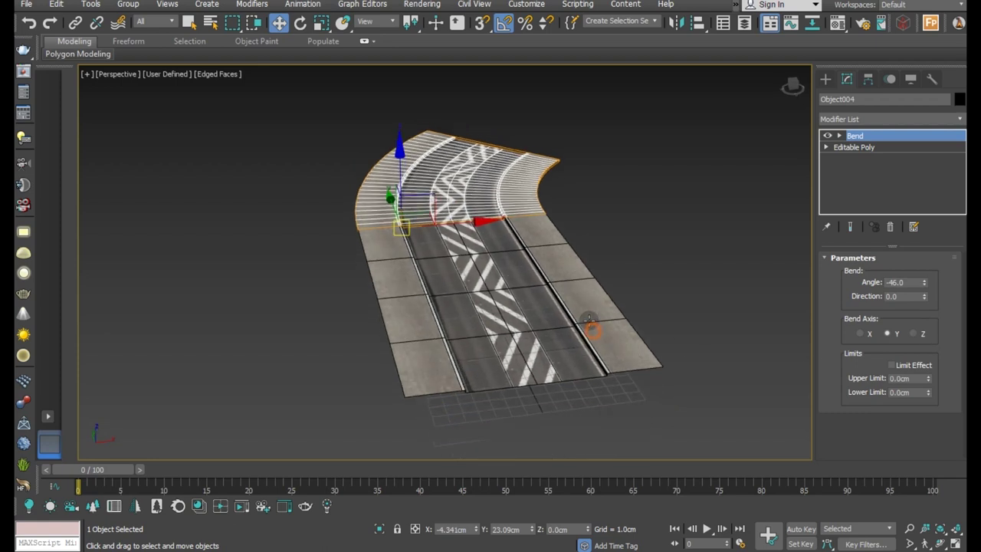
pyautogui.scroll(4, 500, 218)
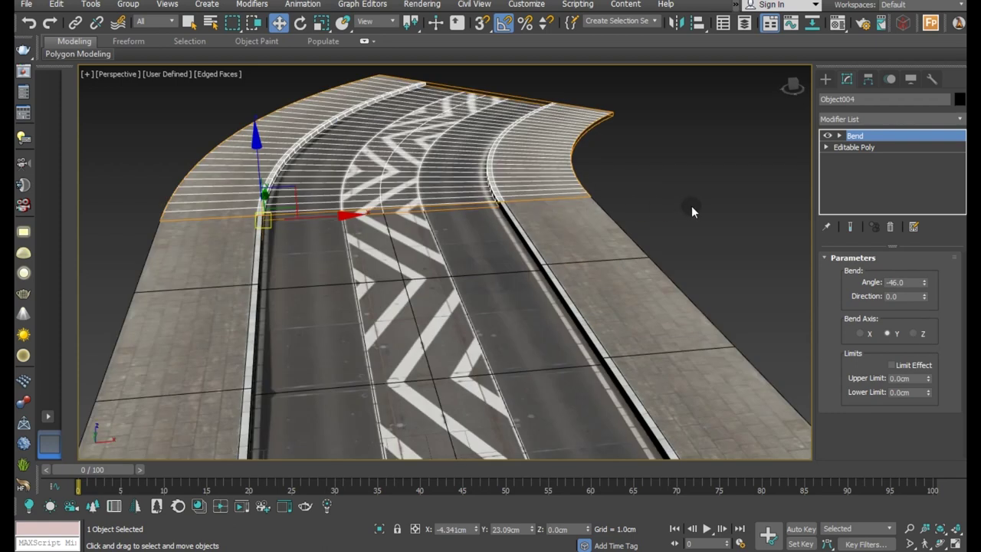
pyautogui.click(691, 212)
pyautogui.keyDown('alt'); pyautogui.moveTo(540, 218); pyautogui.dragTo(543, 214, button='middle'); pyautogui.keyUp('alt')
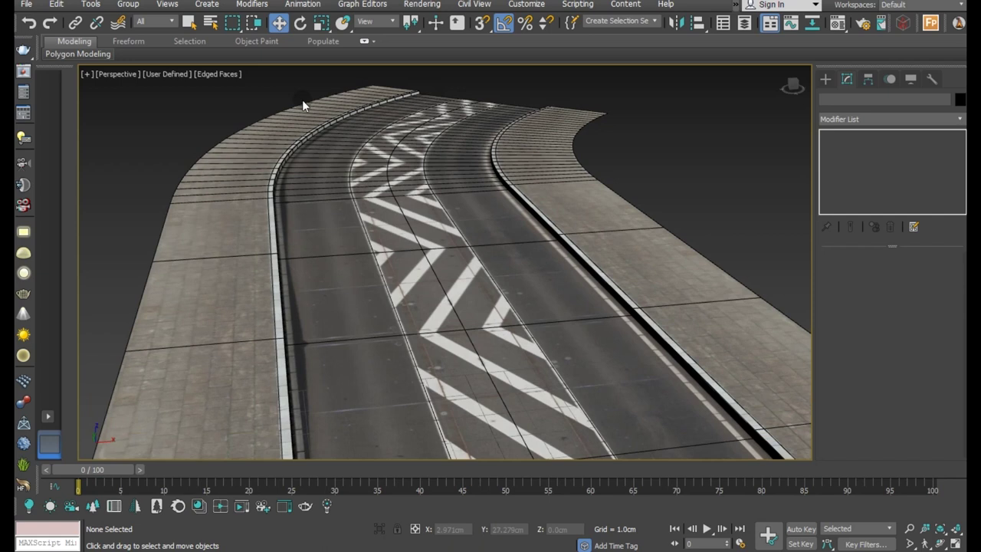
# Step: Turn off Edged Faces to show the road without edge lines
pyautogui.click(205, 76)
pyautogui.click(241, 208)
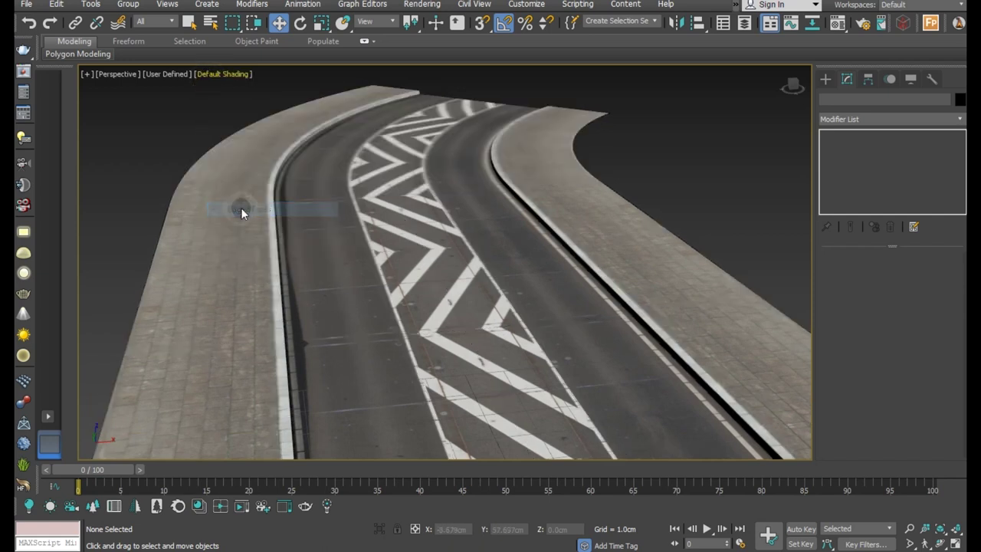
pyautogui.scroll(-3, 344, 186)
pyautogui.moveTo(418, 210)
pyautogui.keyDown('alt'); pyautogui.mouseDown(button='middle')
pyautogui.moveTo(449, 252)
pyautogui.moveTo(416, 230)
pyautogui.moveTo(371, 160)
pyautogui.mouseUp(button='middle'); pyautogui.keyUp('alt')
# Step: Reselect the road and adjust the Bend angle to a gentle -35° curve around Y
pyautogui.click(371, 160)
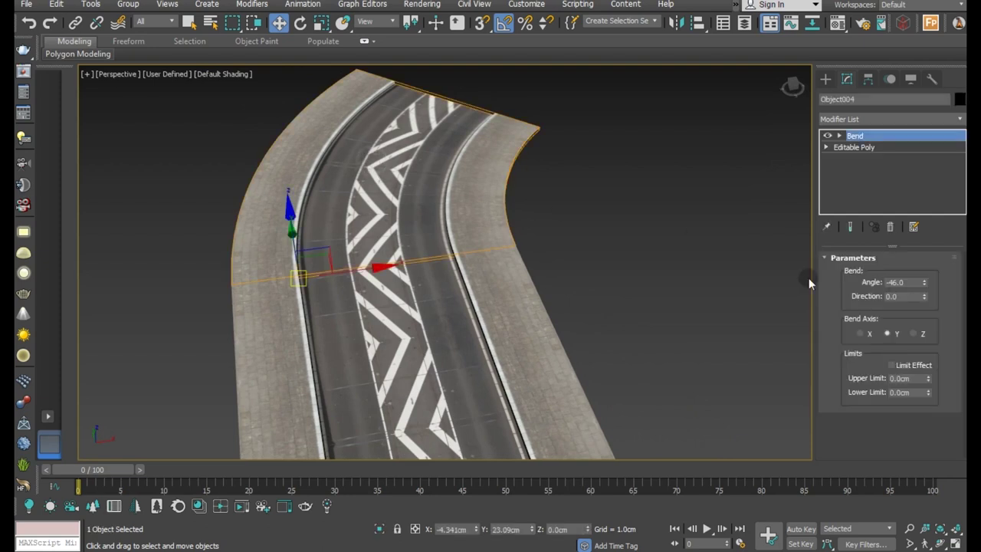
pyautogui.moveTo(925, 284); pyautogui.dragTo(927, 350)
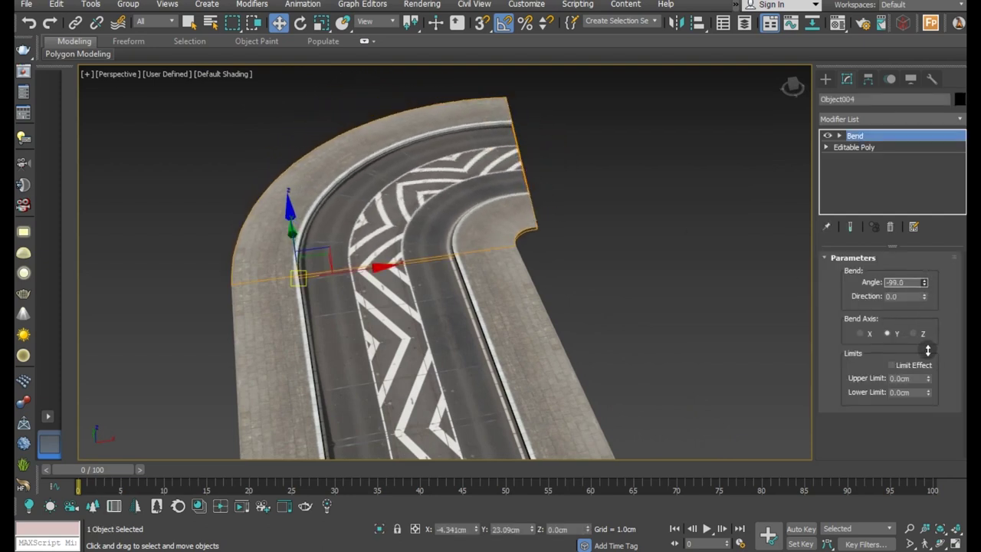
pyautogui.moveTo(674, 279)
pyautogui.keyDown('alt'); pyautogui.mouseDown(button='middle')
pyautogui.moveTo(650, 311)
pyautogui.moveTo(573, 319)
pyautogui.moveTo(652, 274)
pyautogui.moveTo(671, 242)
pyautogui.moveTo(675, 252)
pyautogui.moveTo(962, 317)
pyautogui.mouseUp(button='middle'); pyautogui.keyUp('alt')
pyautogui.moveTo(930, 288)
pyautogui.mouseDown()
pyautogui.moveTo(913, 198)
pyautogui.moveTo(901, 205)
pyautogui.mouseUp()
pyautogui.moveTo(507, 204)
pyautogui.keyDown('alt'); pyautogui.mouseDown(button='middle')
pyautogui.moveTo(604, 219)
pyautogui.moveTo(631, 234)
pyautogui.moveTo(597, 239)
pyautogui.mouseUp(button='middle'); pyautogui.keyUp('alt')
pyautogui.click(597, 239)
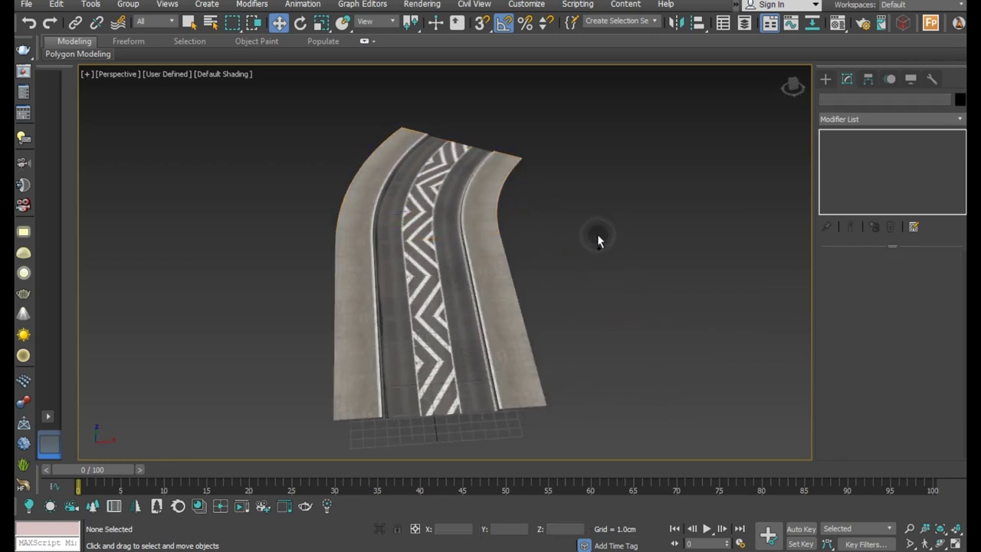
pyautogui.scroll(5, 527, 249)
pyautogui.click(522, 254)
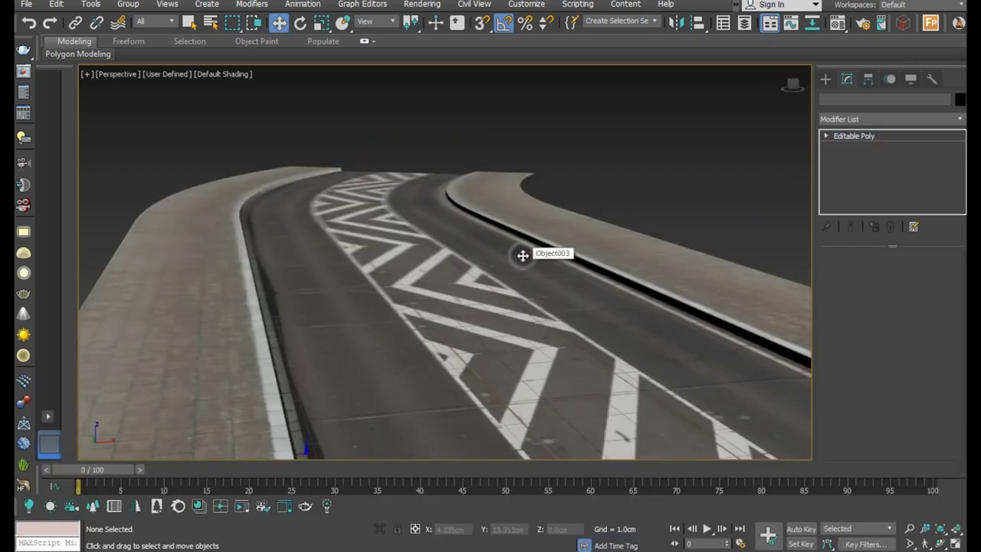
pyautogui.moveTo(589, 248)
pyautogui.keyDown('alt'); pyautogui.mouseDown(button='middle')
pyautogui.moveTo(565, 265)
pyautogui.moveTo(330, 263)
pyautogui.moveTo(505, 274)
pyautogui.moveTo(580, 251)
pyautogui.mouseUp(button='middle'); pyautogui.keyUp('alt')
pyautogui.scroll(3, 583, 252)
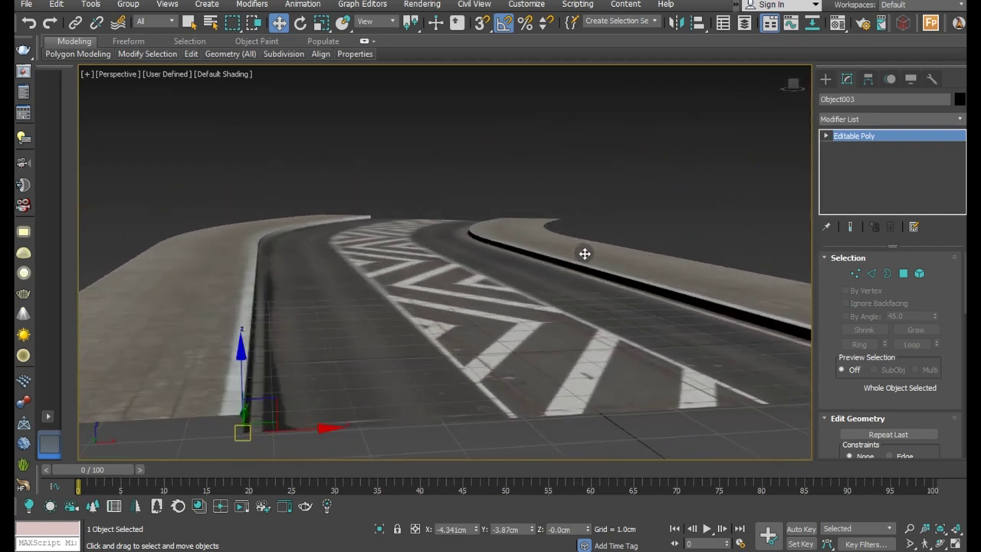
pyautogui.scroll(3, 454, 267)
pyautogui.moveTo(457, 266); pyautogui.dragTo(469, 272, button='middle')
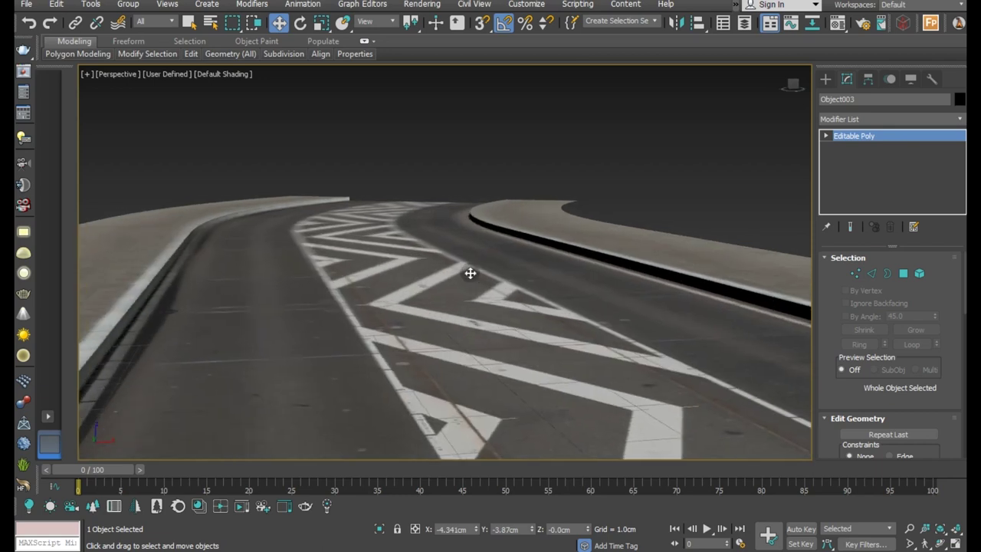
pyautogui.click(653, 186)
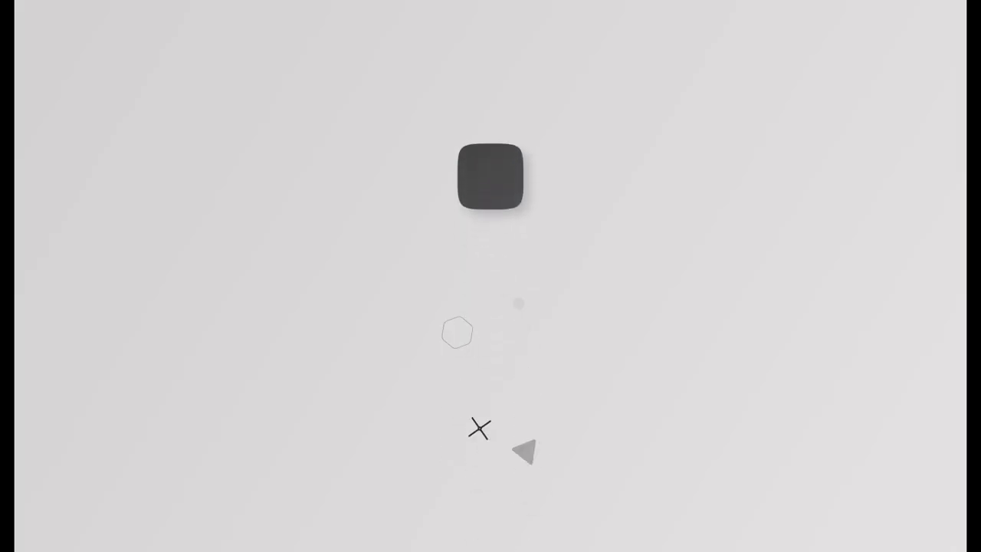